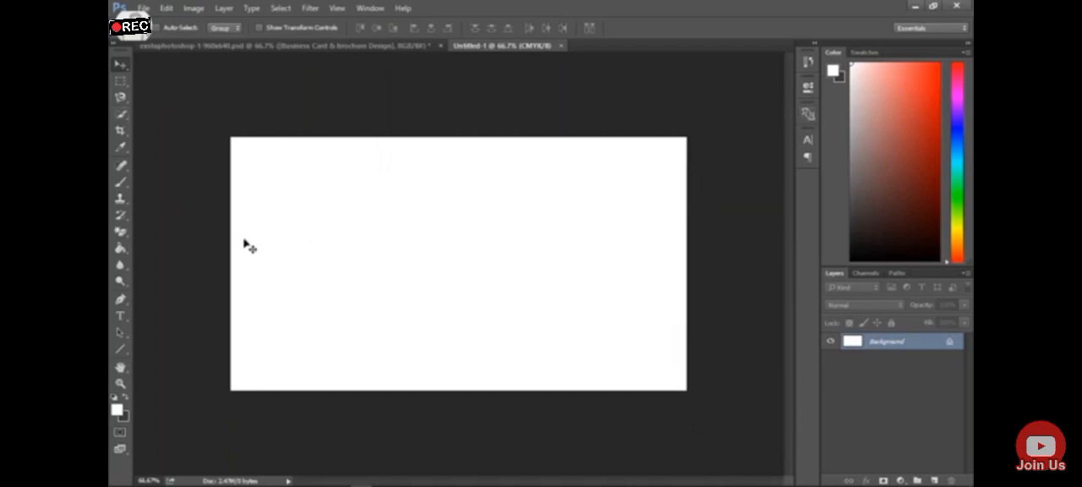
Edit the Gradient tool's custom gradient, setting its starting colour stop to light cyan b5fcfd
click(125, 253)
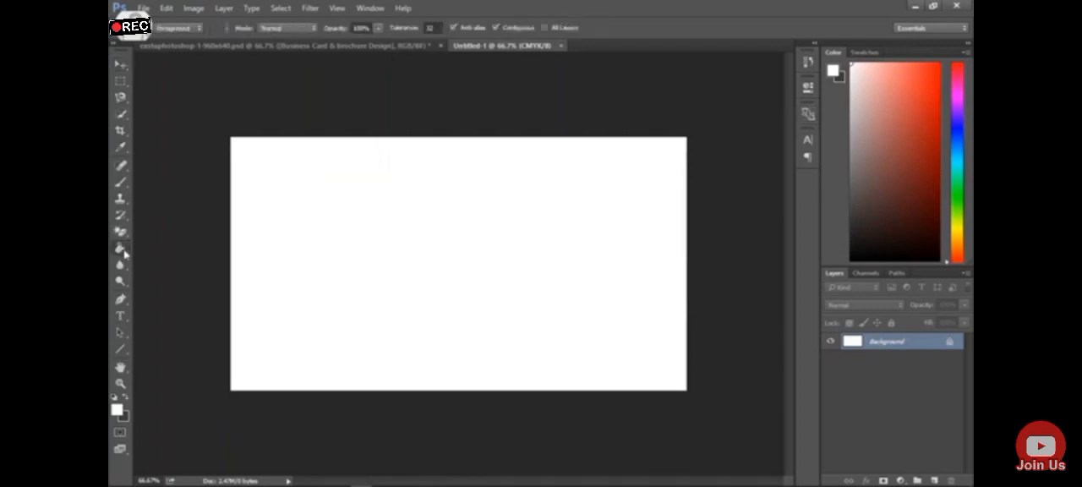
right_click(125, 254)
click(155, 247)
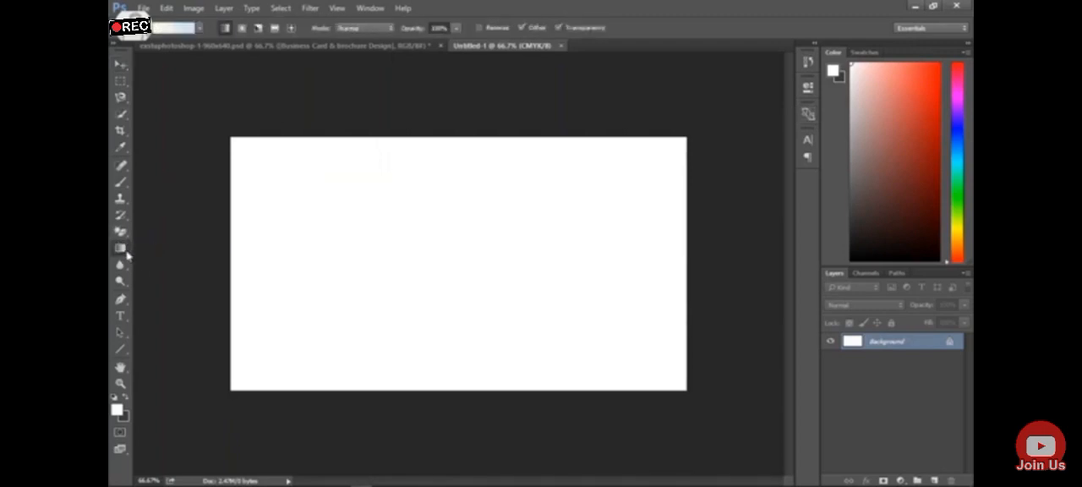
right_click(125, 249)
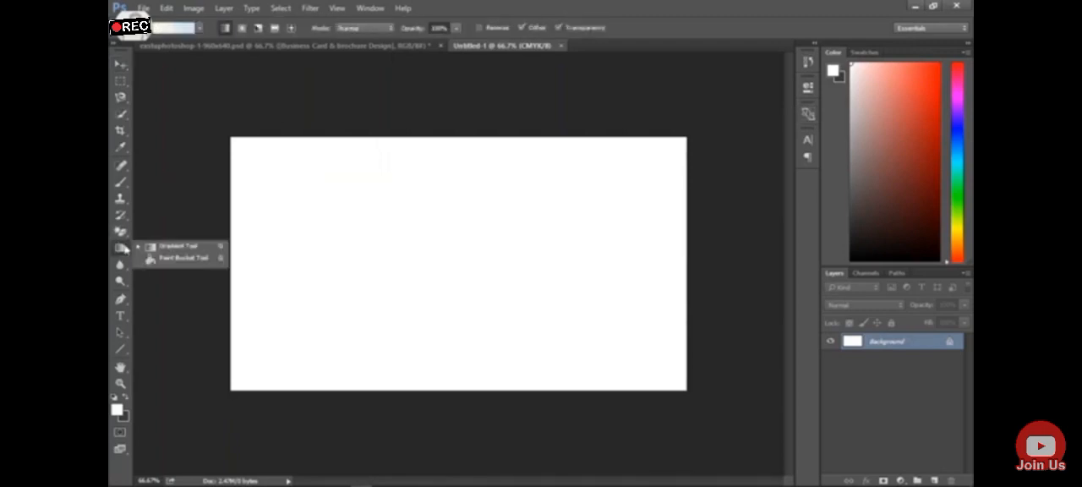
click(169, 258)
right_click(123, 251)
click(162, 246)
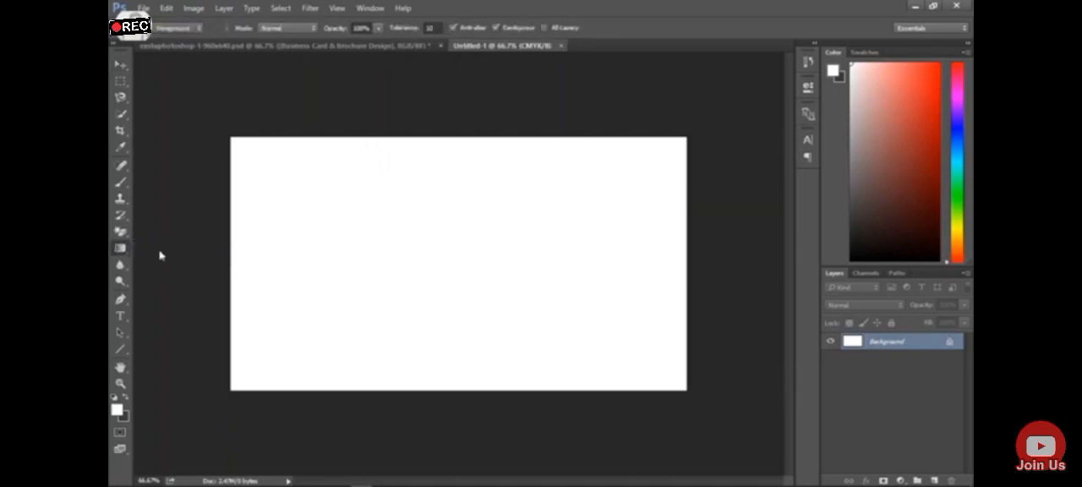
click(173, 31)
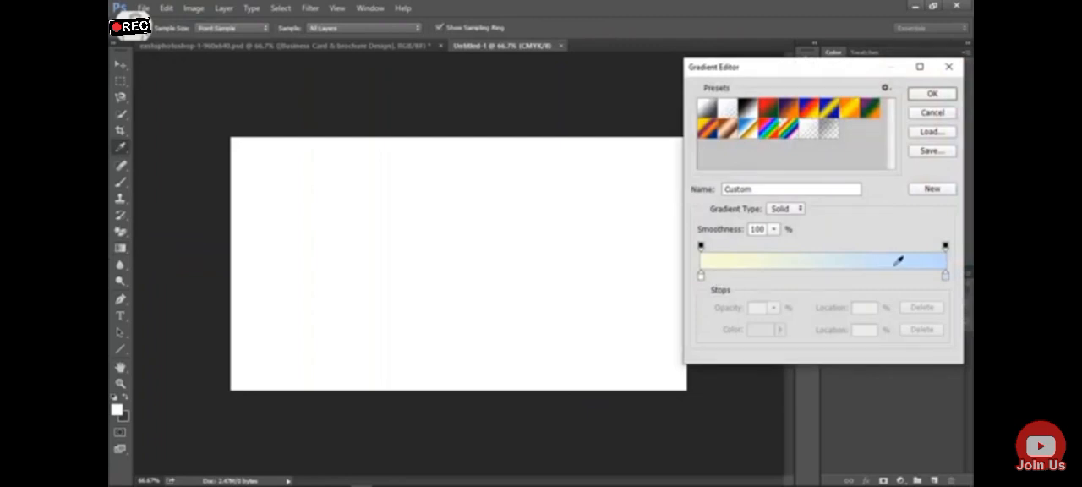
double_click(701, 278)
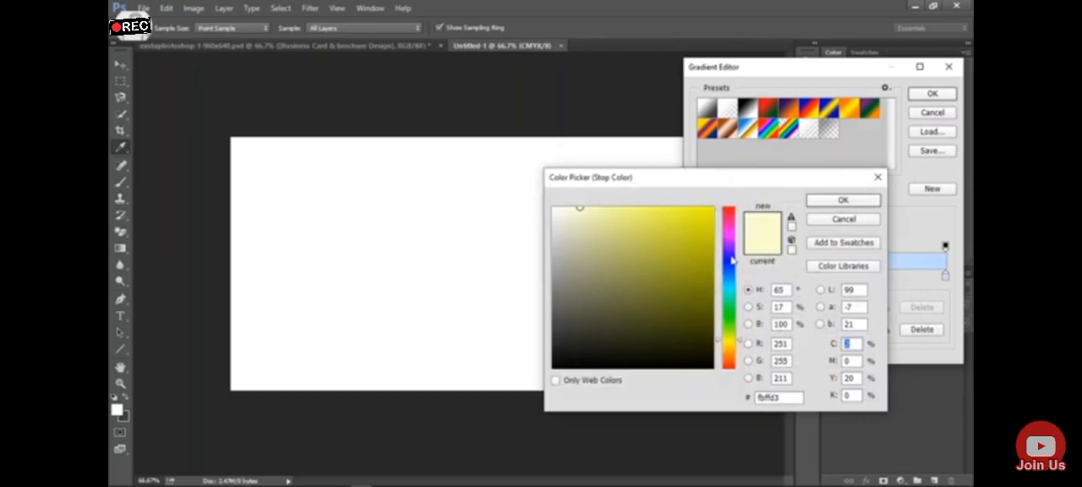
click(732, 291)
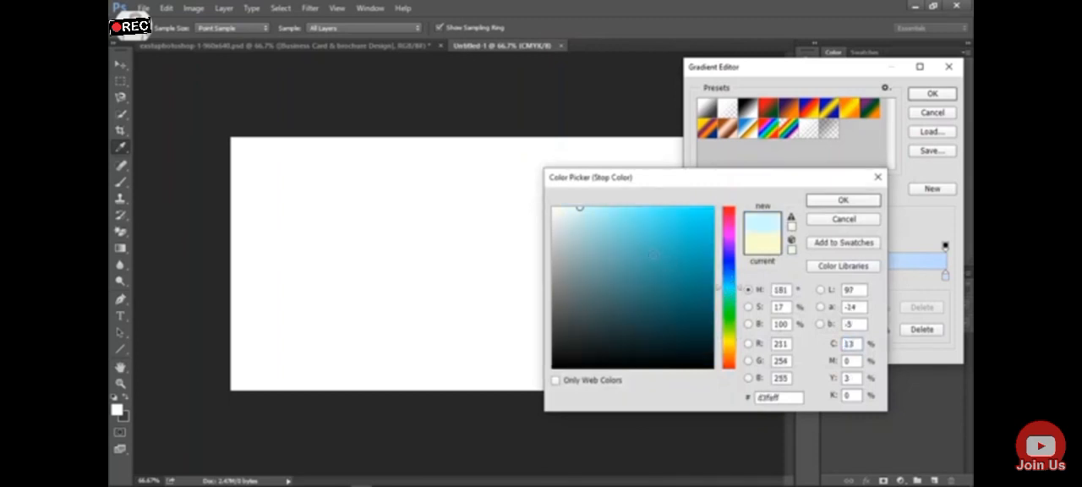
drag(589, 213, 598, 208)
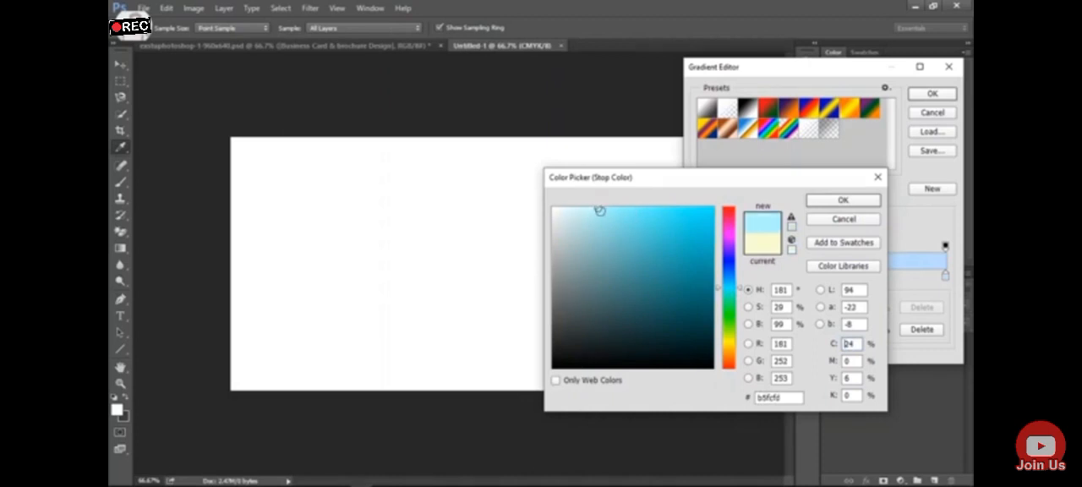
click(822, 204)
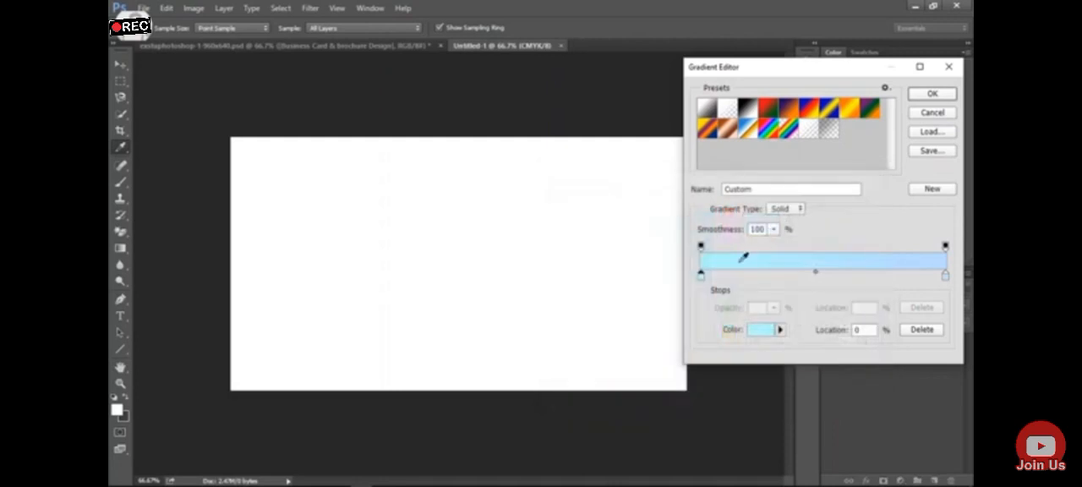
Set the gradient's end colour stop to light grey and accept the edited gradient
double_click(944, 277)
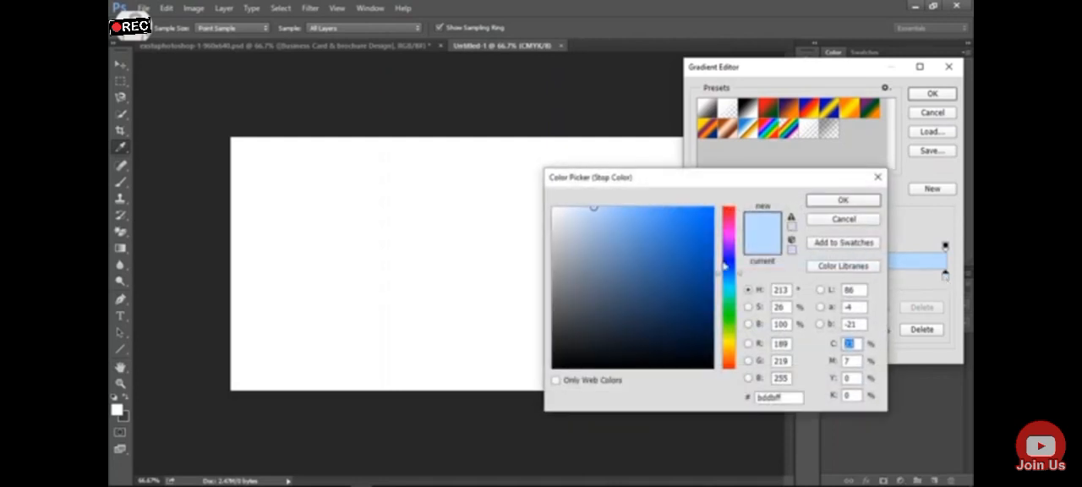
drag(553, 222, 553, 233)
click(820, 201)
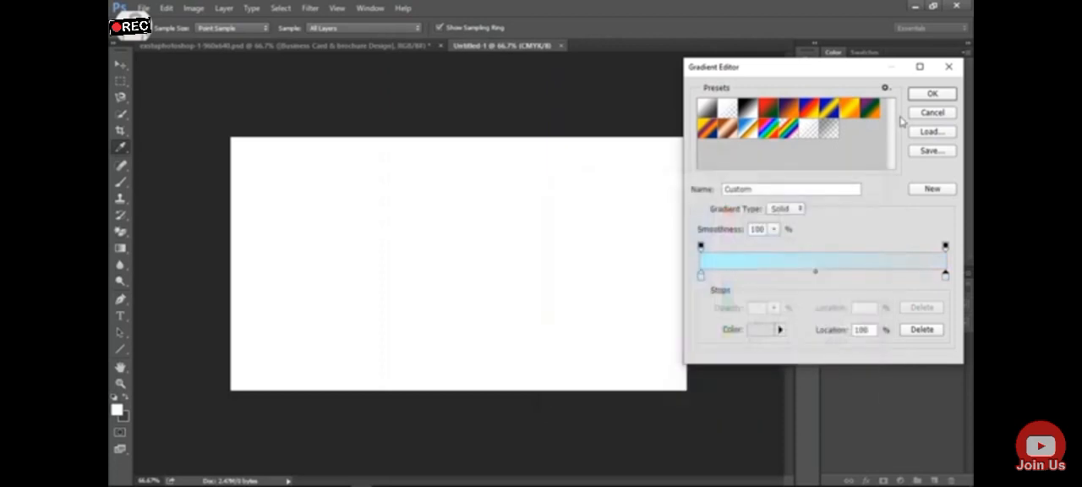
click(930, 94)
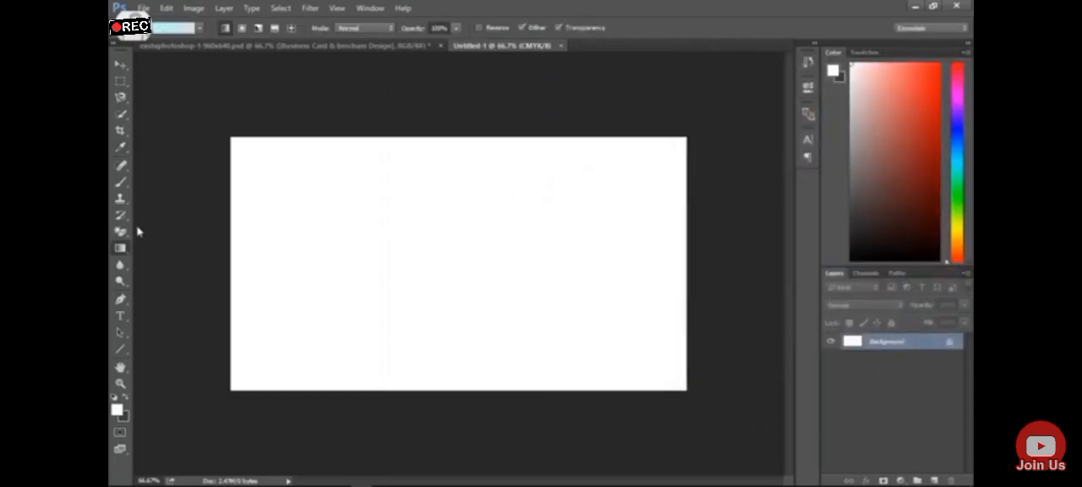
Unlock the background layer and fill it with the linear gradient running vertically from cyan above to grey below
click(949, 343)
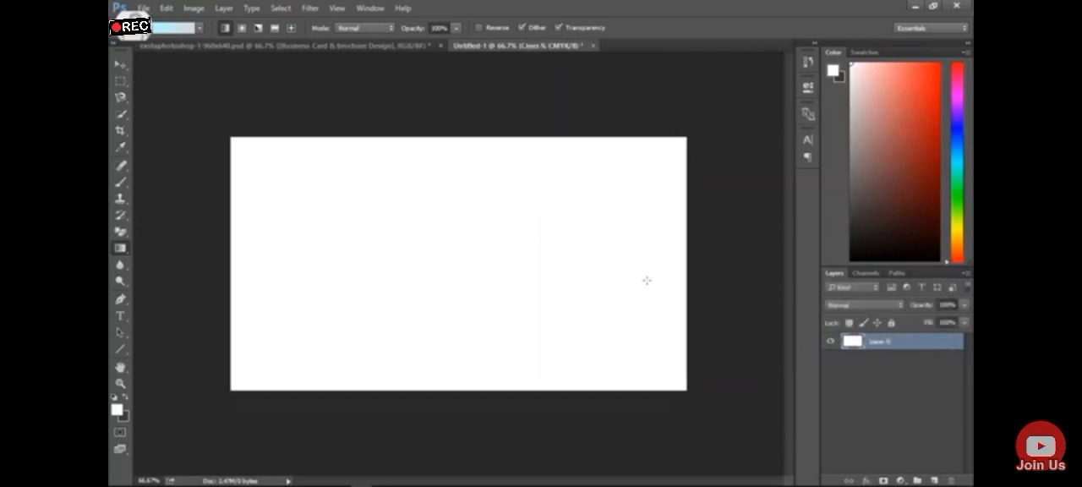
drag(266, 190, 597, 262)
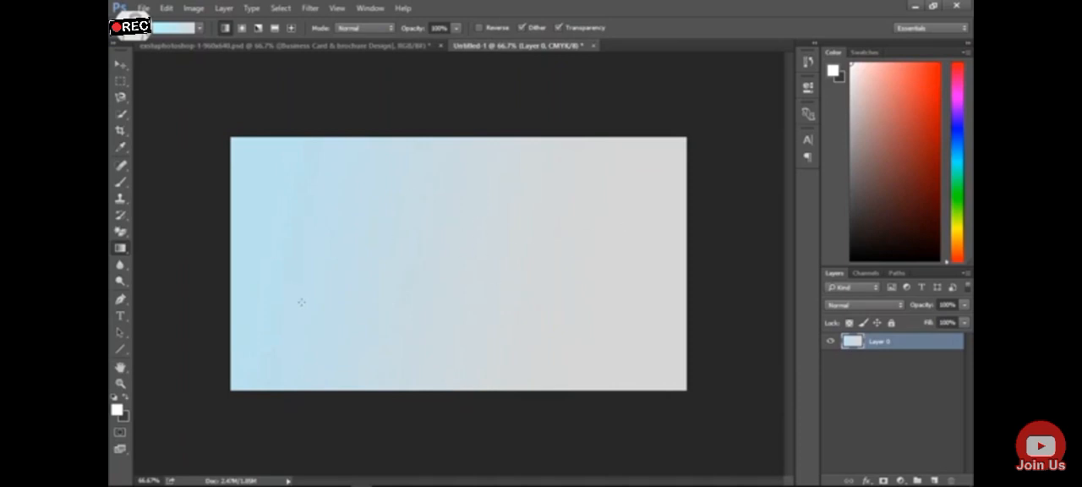
drag(449, 125, 476, 347)
drag(482, 100, 478, 385)
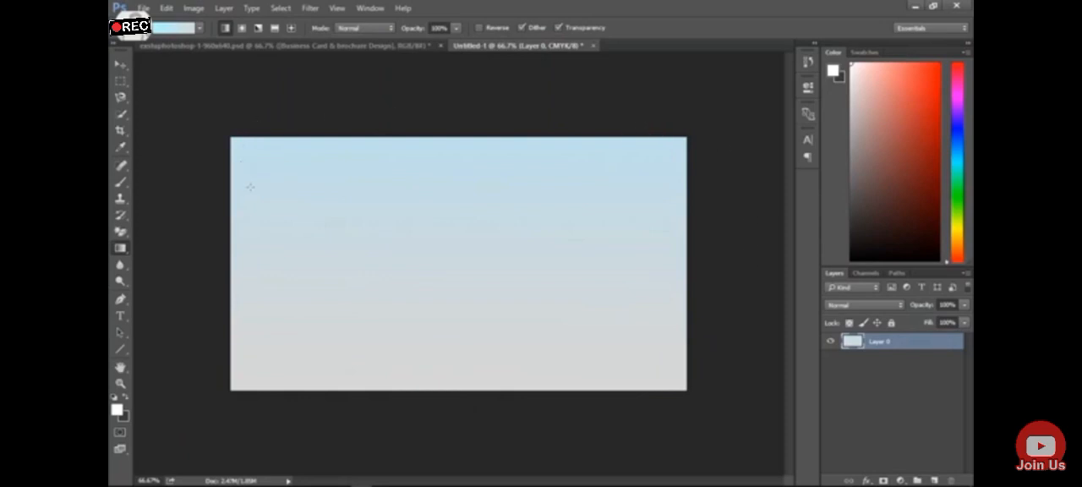
Enable the Bevel & Emboss and Texture effects in the background layer's style
double_click(953, 346)
drag(467, 56, 713, 82)
click(551, 136)
click(558, 170)
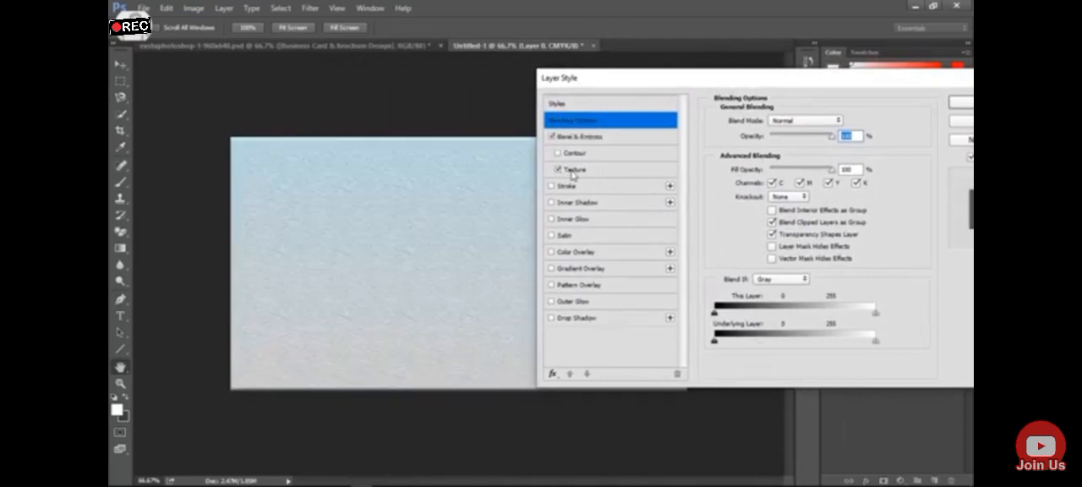
Set the texture scale to 41%, reduce its depth to a negative value and apply the layer style
click(581, 172)
click(769, 164)
drag(762, 165, 757, 185)
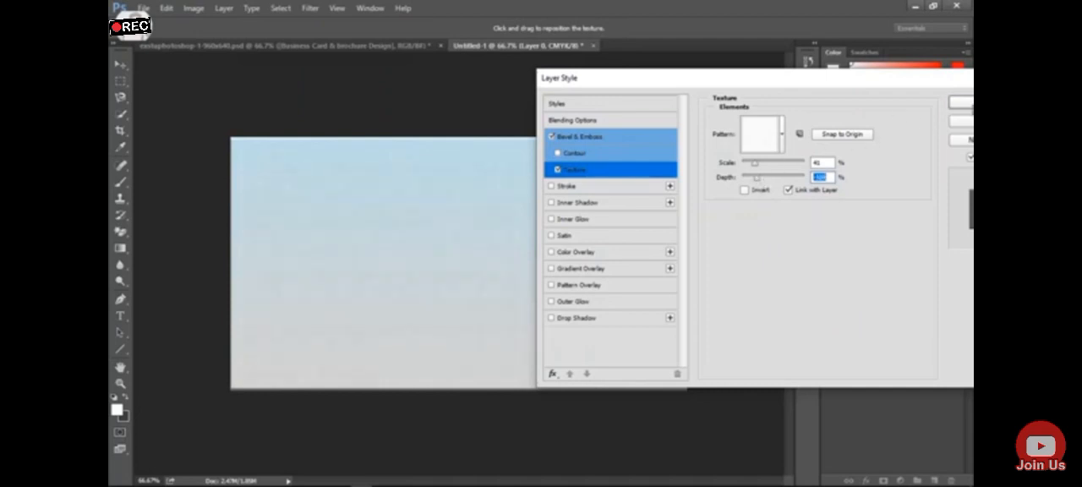
click(960, 101)
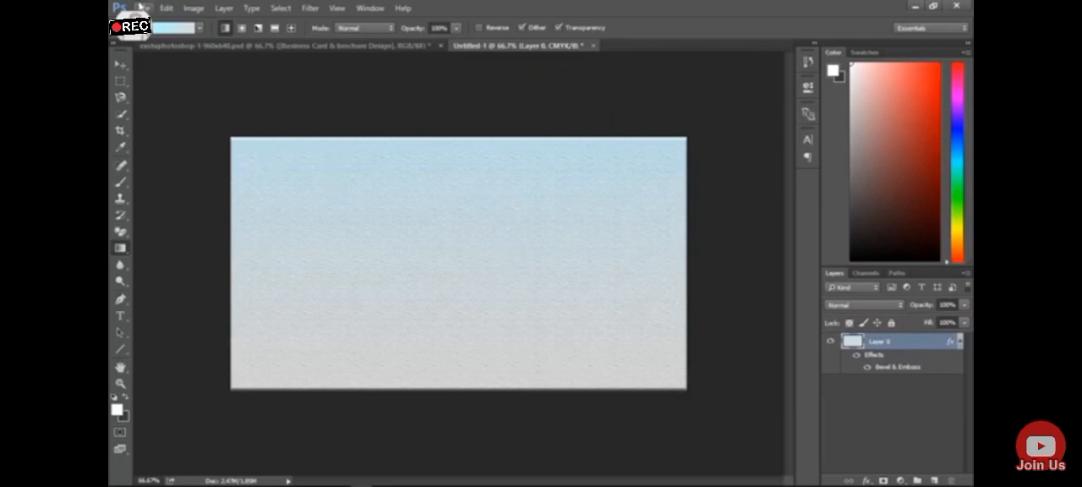
Open graphic-design-png-graphic-design-png-clipart-505 from Documents and copy its artwork into the Untitled-1 document
click(144, 7)
click(157, 32)
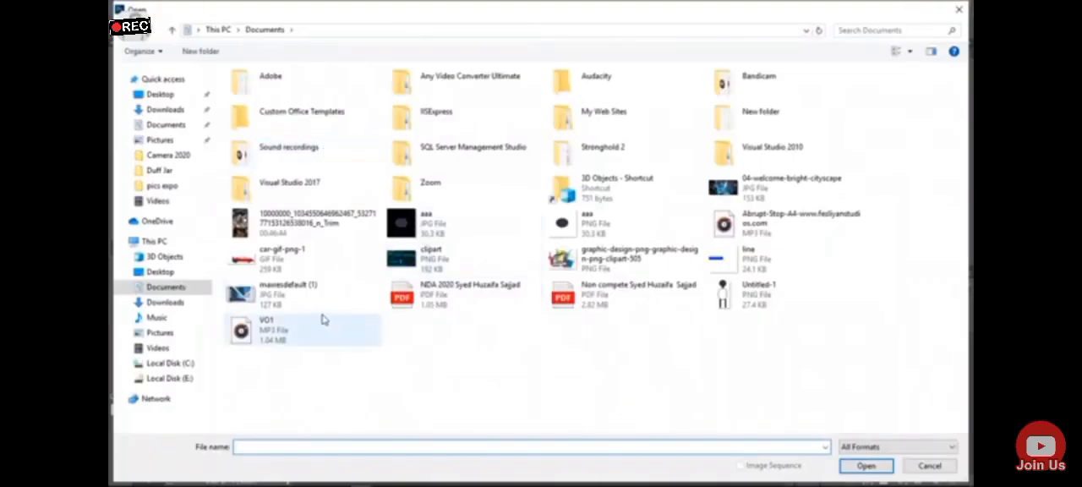
double_click(591, 256)
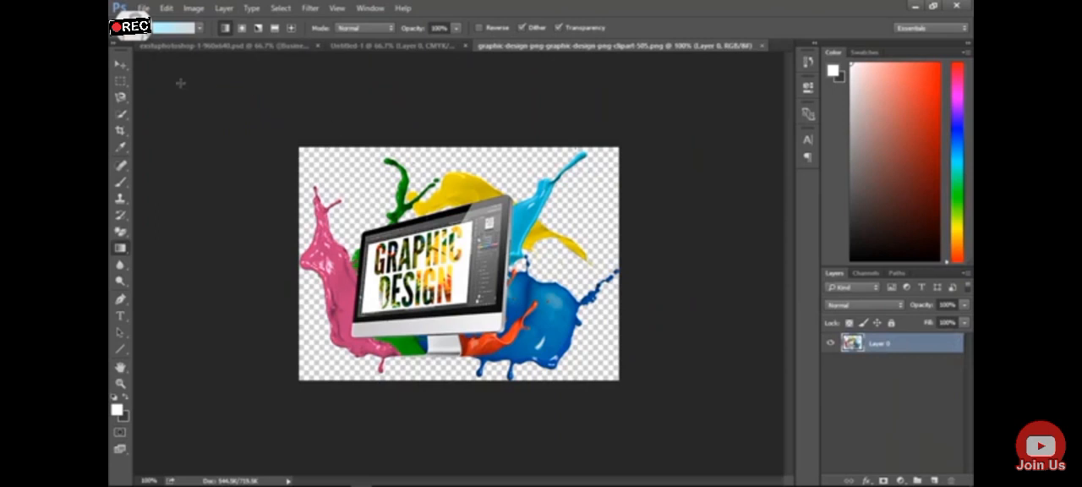
click(121, 65)
drag(468, 281, 429, 254)
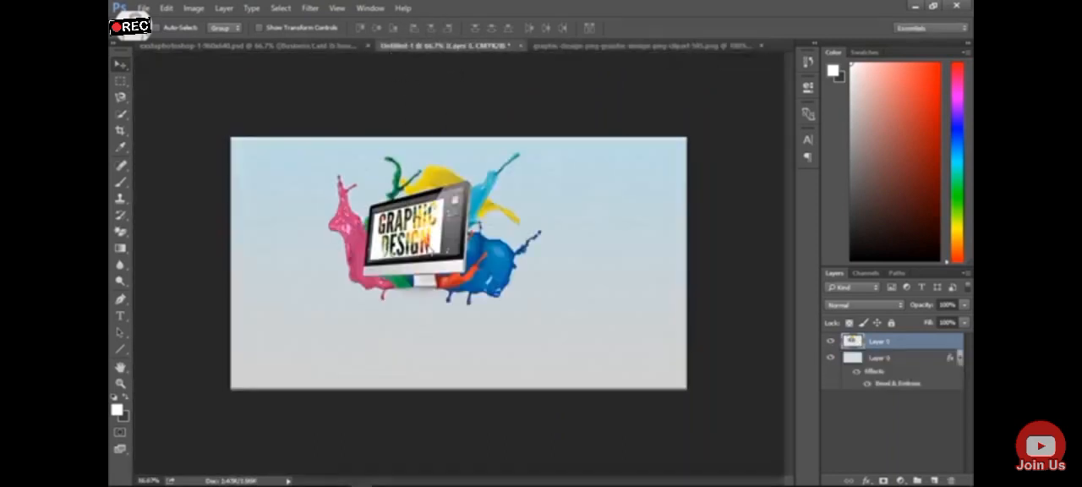
Close the source clipart document
click(608, 46)
click(761, 46)
click(545, 197)
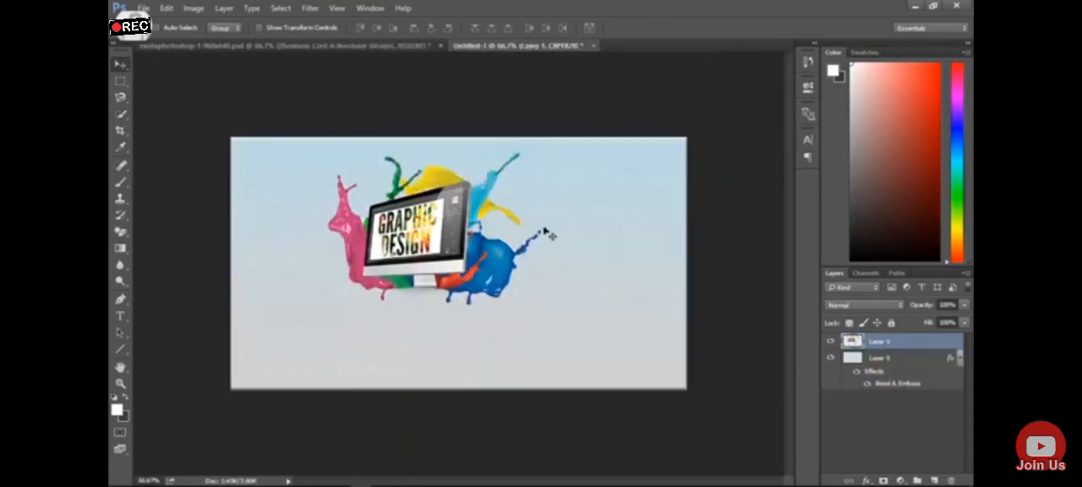
Move the clipart to the upper-left corner of the canvas and scale it down to about 43%
drag(461, 245, 377, 221)
key(ctrl)
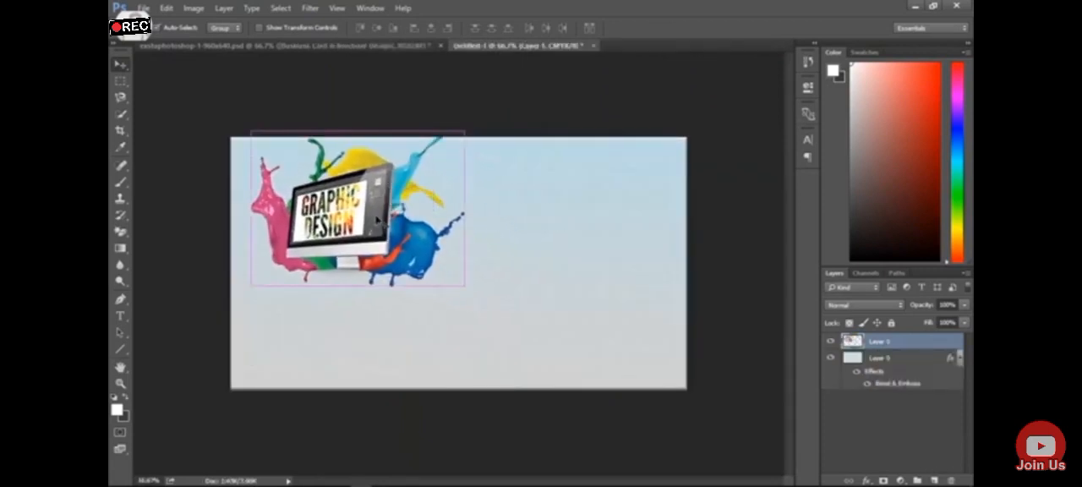
key(ctrl+t)
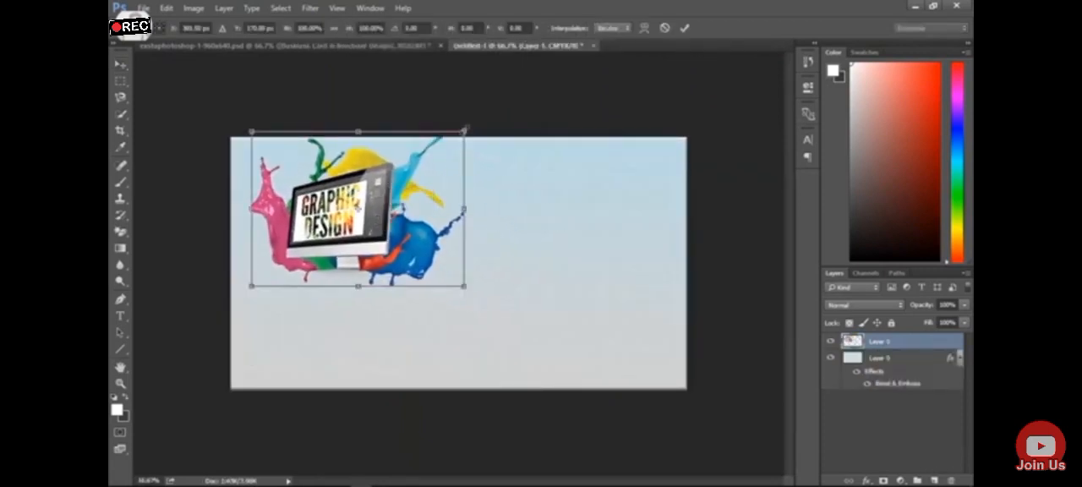
drag(462, 133, 303, 191)
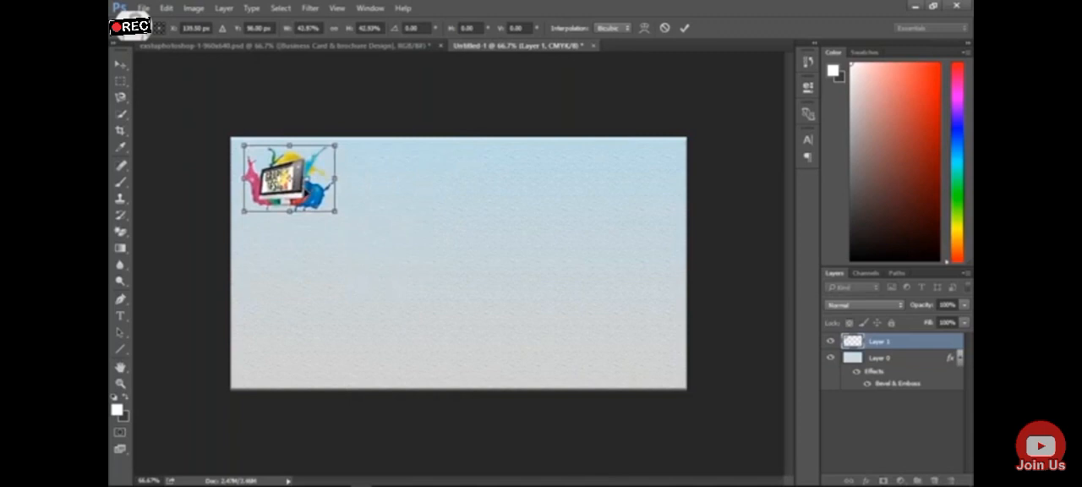
key(Return)
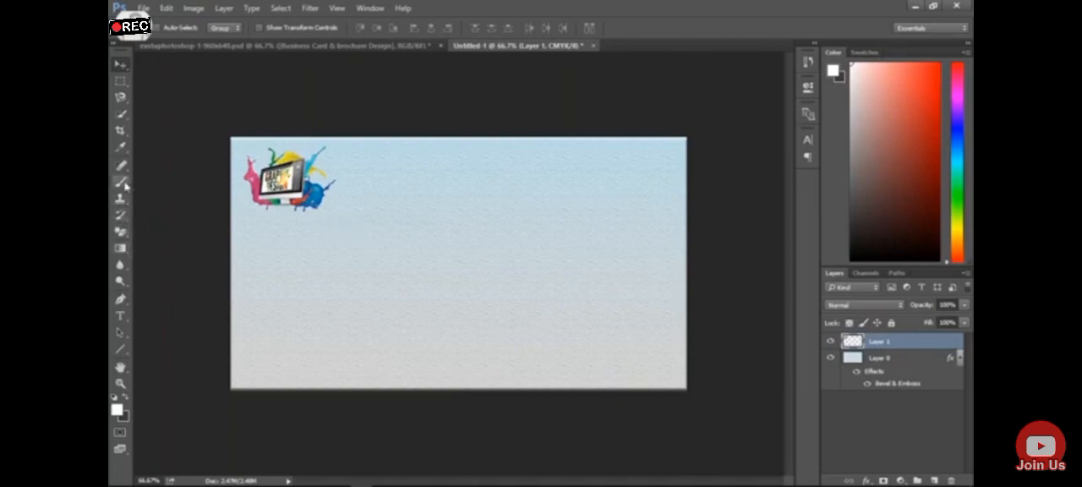
Draw a horizontal line about 705 px long just below the clipart and thicken it to 400% height
click(120, 349)
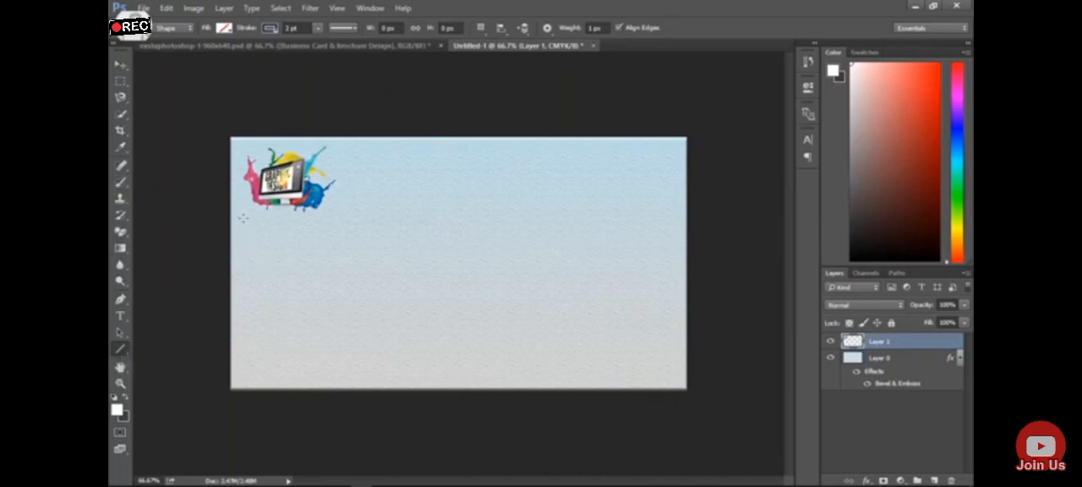
drag(242, 221, 542, 224)
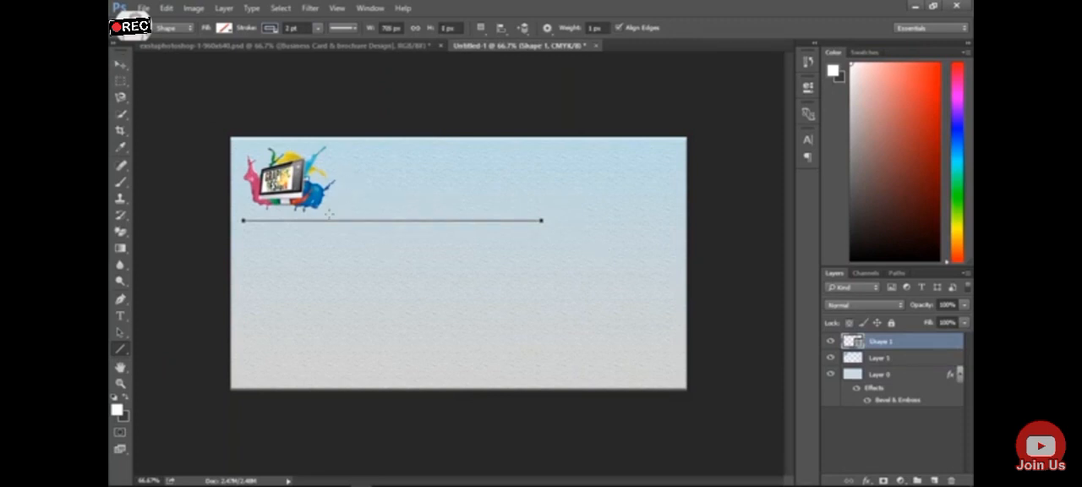
click(121, 65)
key(ctrl+t)
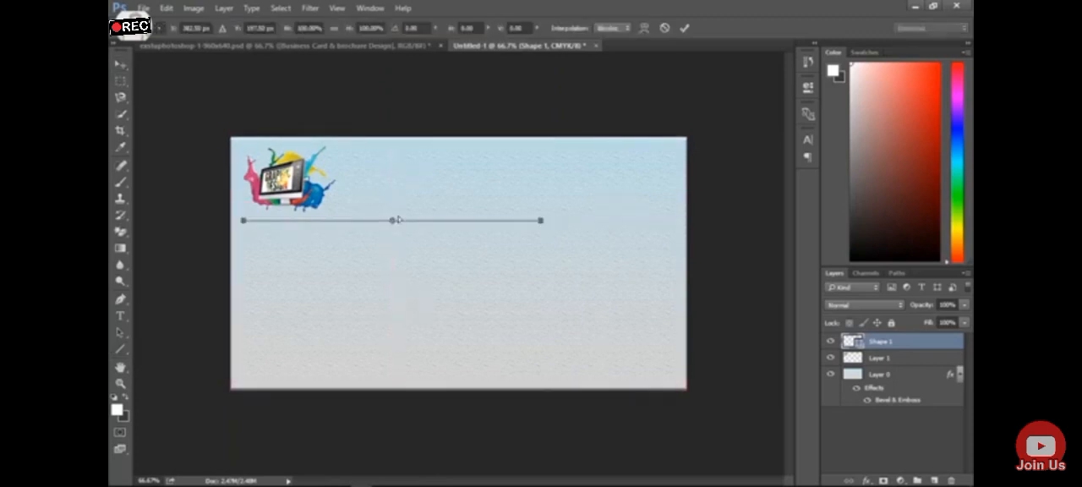
key(ctrl+plus)
key(ctrl+plus)
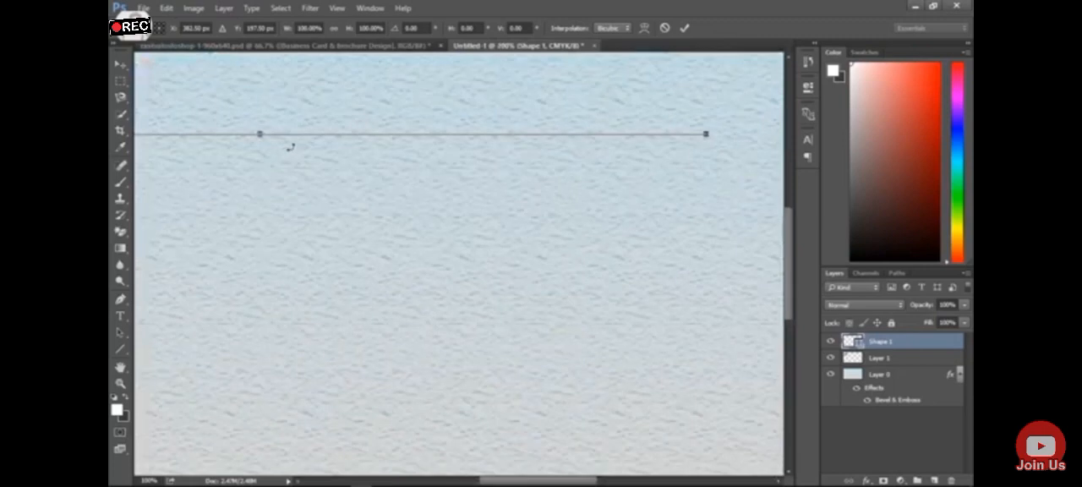
drag(261, 138, 260, 141)
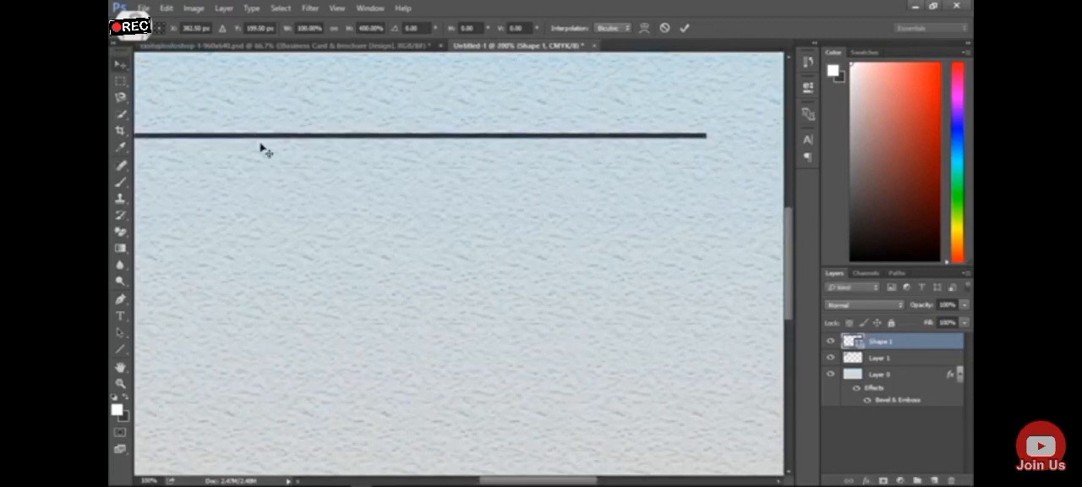
key(Return)
key(ctrl+minus)
key(ctrl+minus)
key(ctrl+minus)
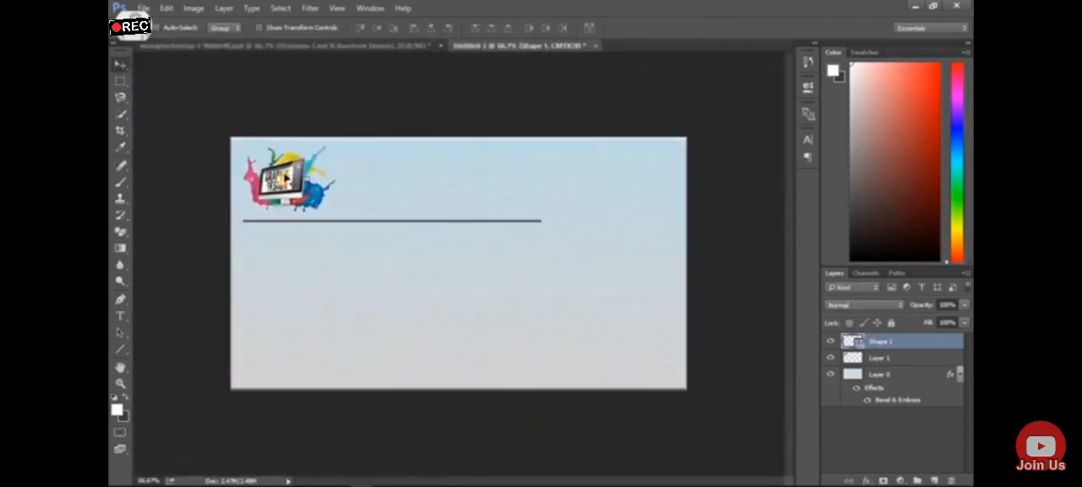
Scale the clipart on Layer 1 down to about 75% and shift it closer to the canvas's upper-left corner
click(912, 363)
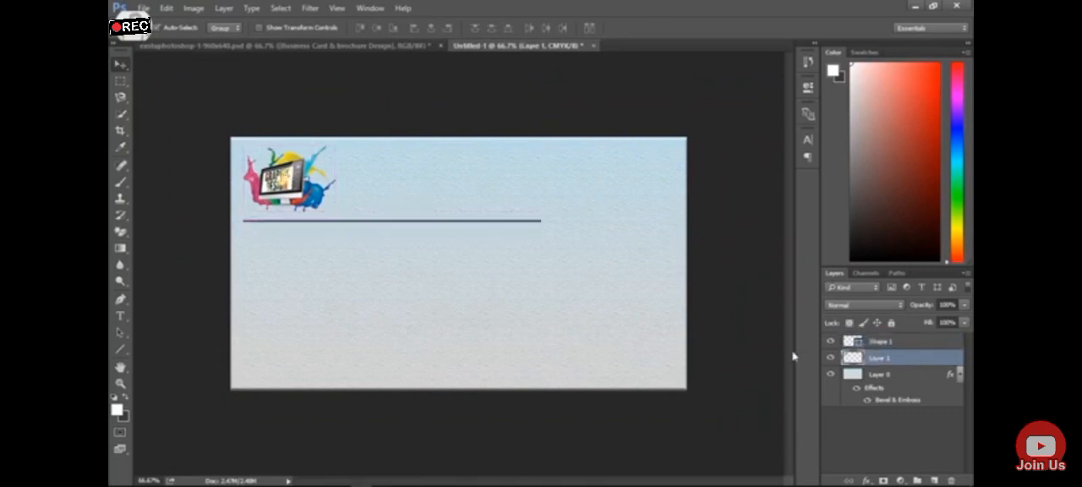
key(ctrl+t)
drag(331, 148, 310, 165)
drag(297, 190, 290, 183)
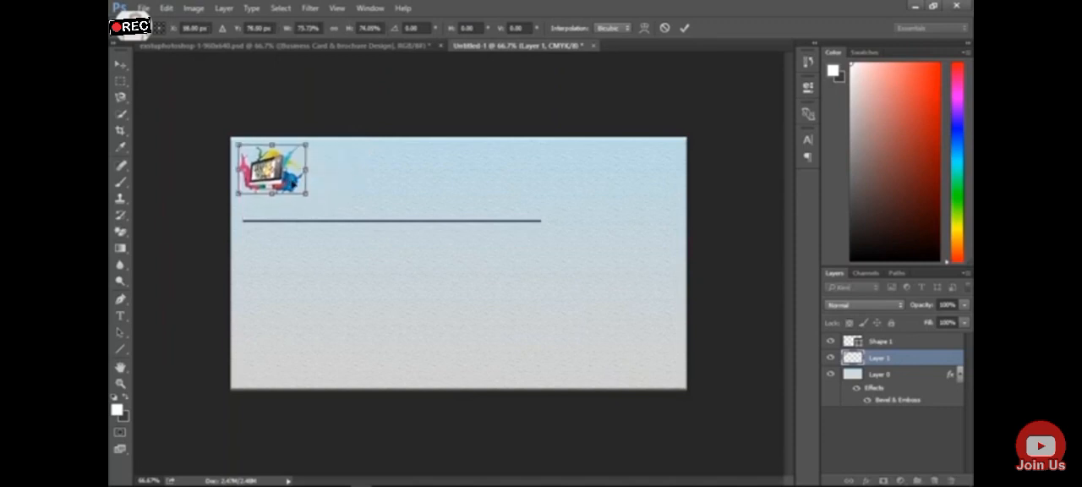
key(Return)
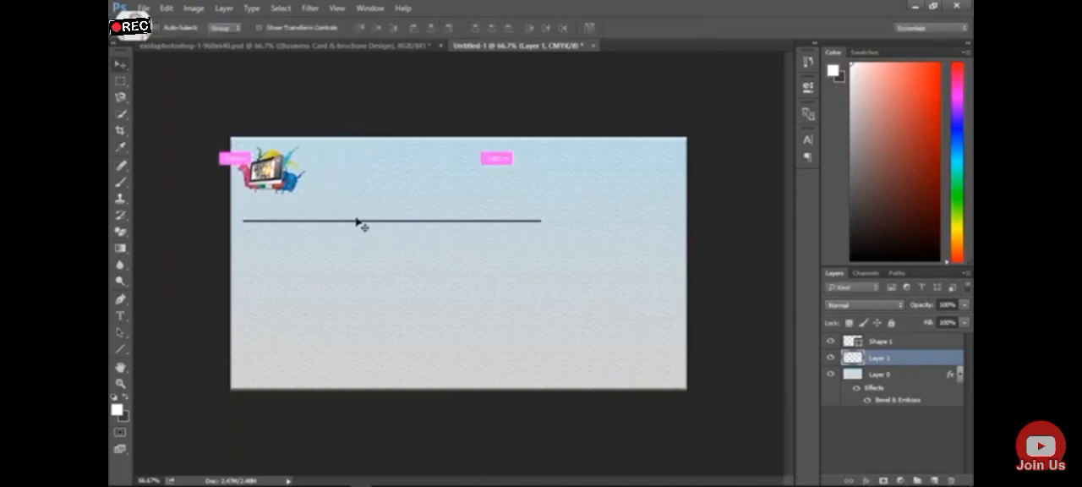
key(ctrl+t)
key(Return)
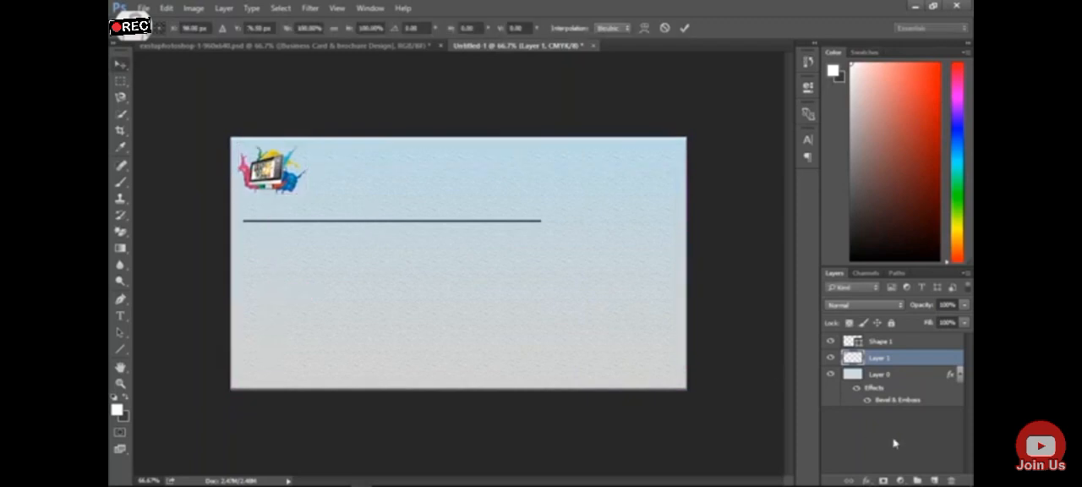
Move the line on Shape 1 up and slightly left so it sits directly beneath the clipart
click(887, 341)
drag(372, 225, 370, 206)
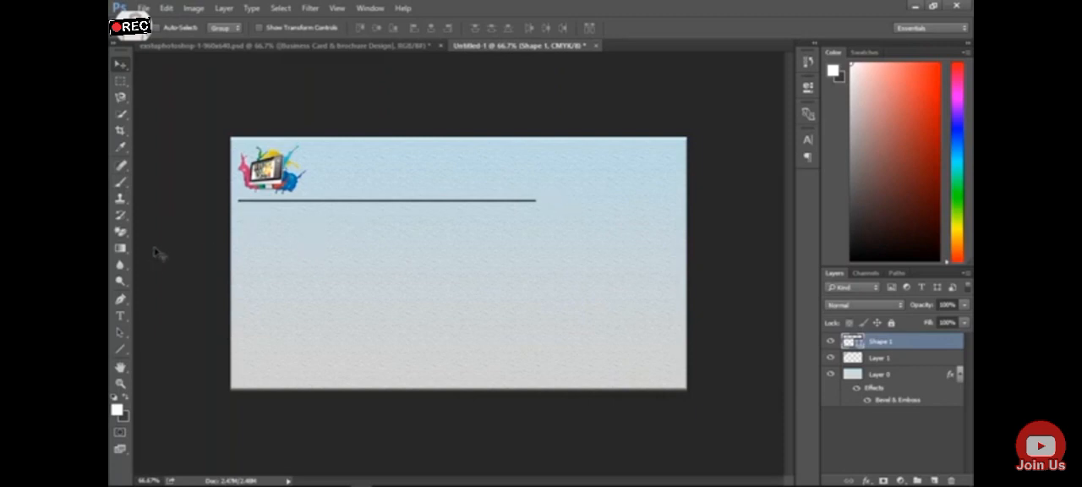
right_click(936, 344)
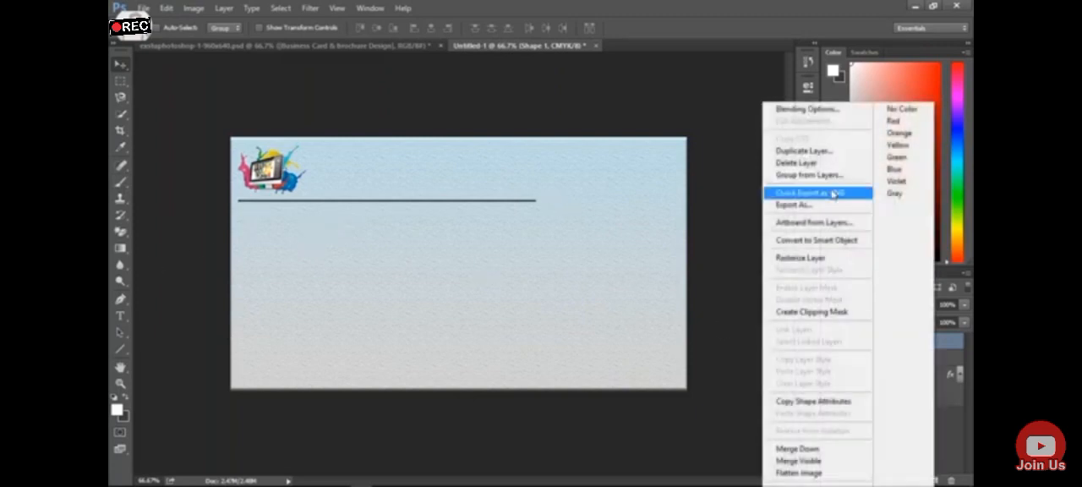
click(824, 152)
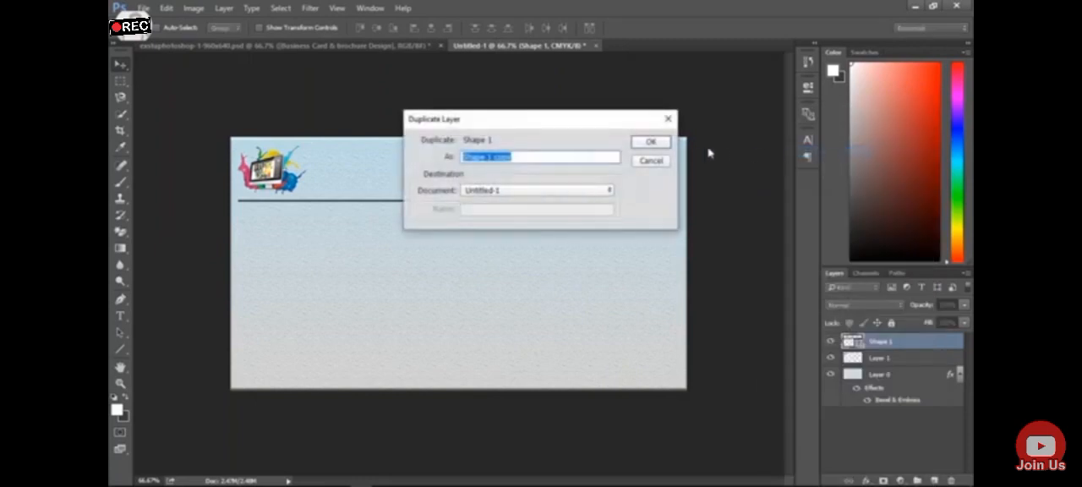
click(664, 162)
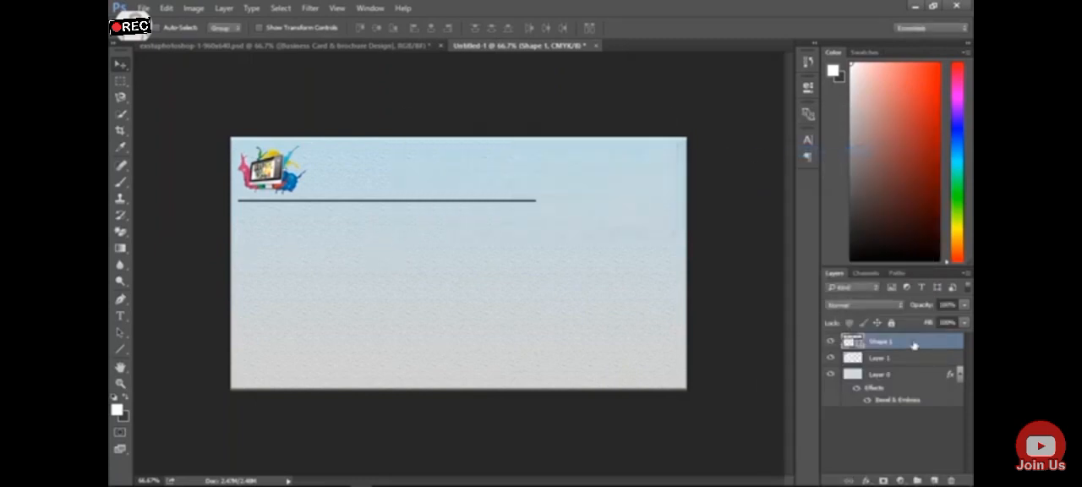
Duplicate the Shape 1 line layer and move the copy down near the card's lower edge
right_click(914, 346)
click(824, 154)
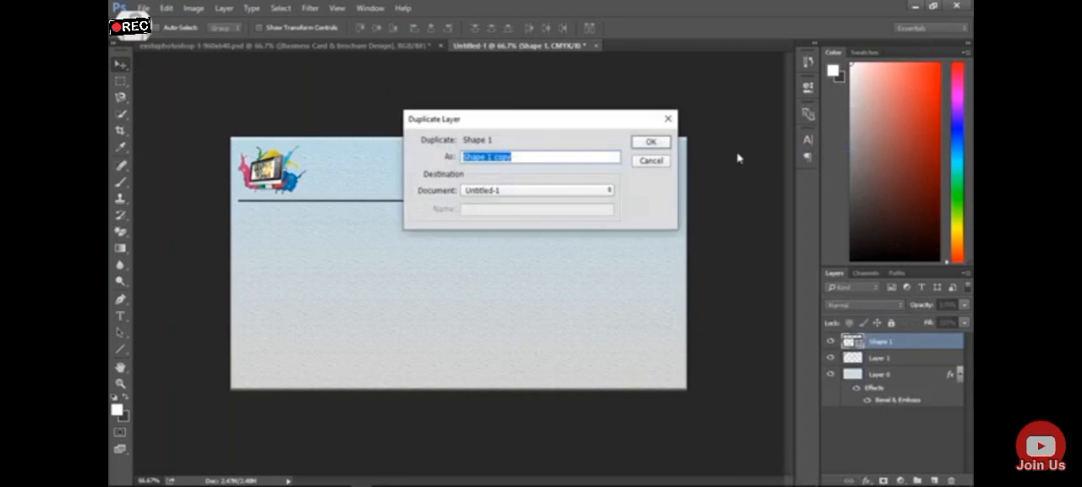
click(650, 142)
drag(375, 210, 441, 374)
Stretch the lower line to about 143% width so it nearly spans the card, and shift it slightly down and right
key(ctrl+t)
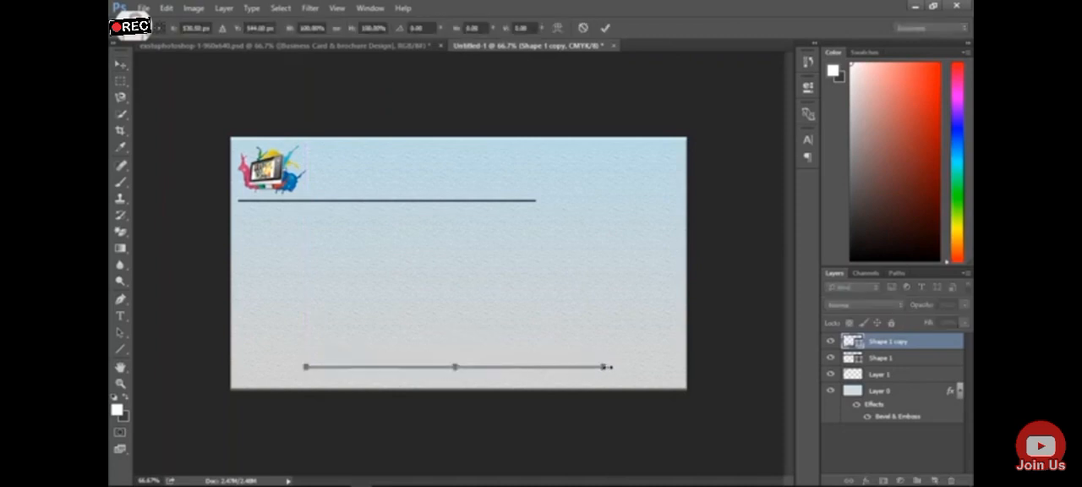
drag(605, 367, 665, 367)
drag(300, 367, 238, 366)
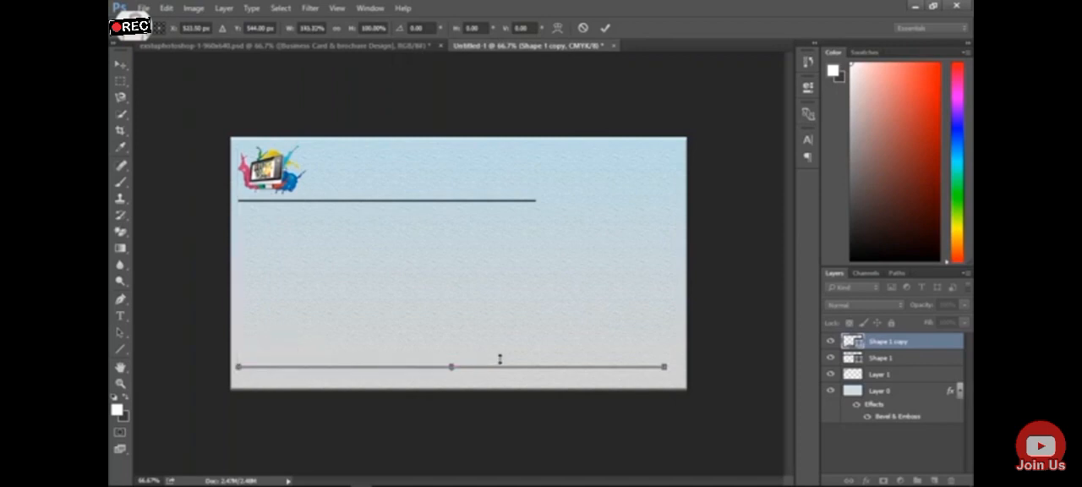
key(Return)
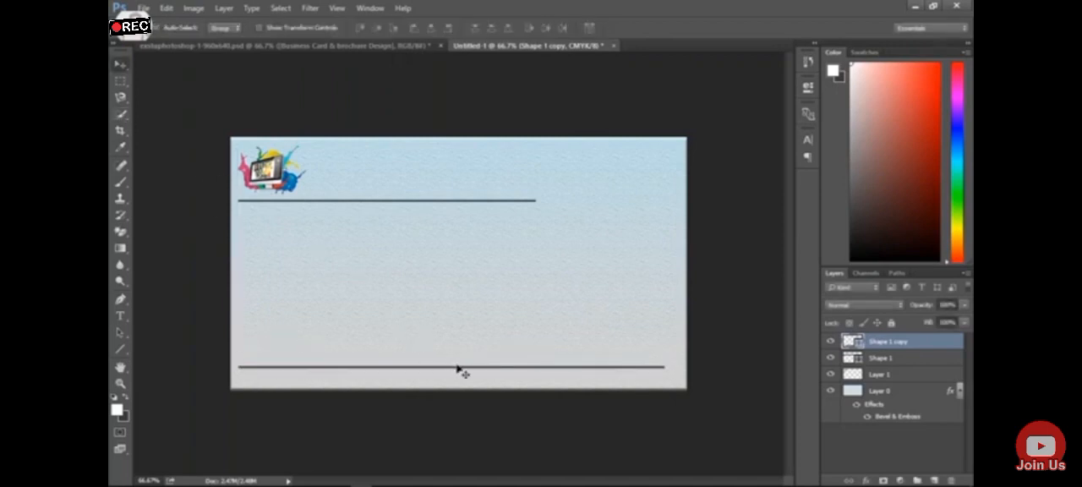
drag(457, 367, 466, 372)
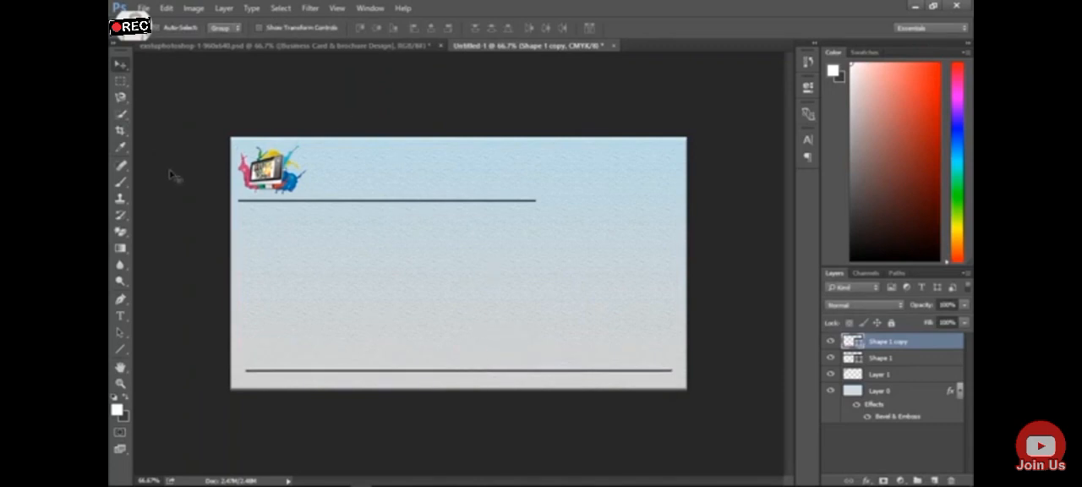
Start a new text line just above the upper line, beside the clipart
click(120, 315)
click(324, 192)
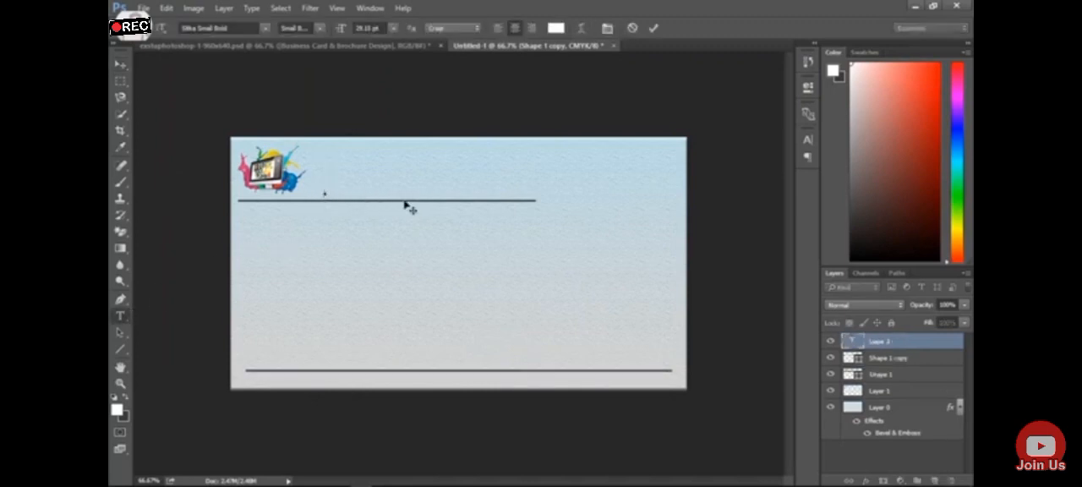
text(ww)
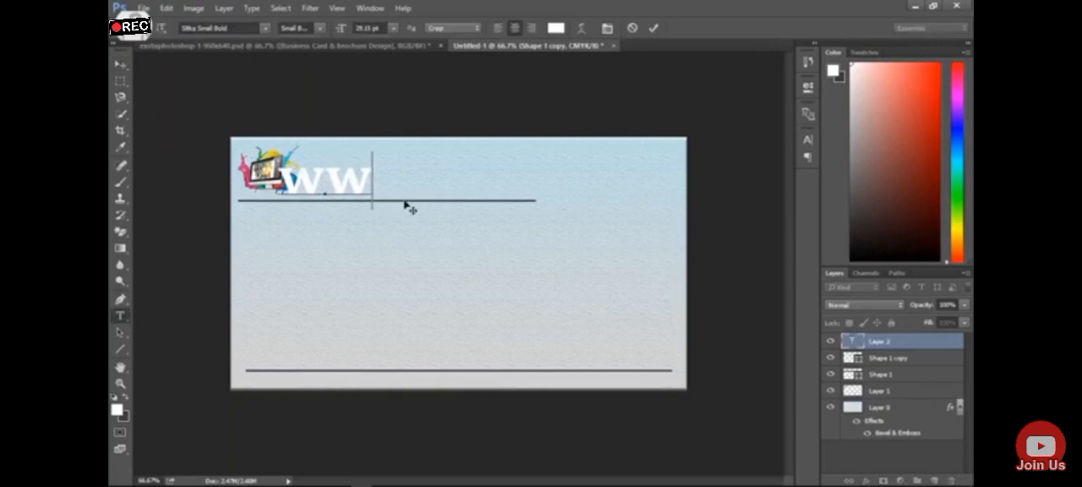
text(w)
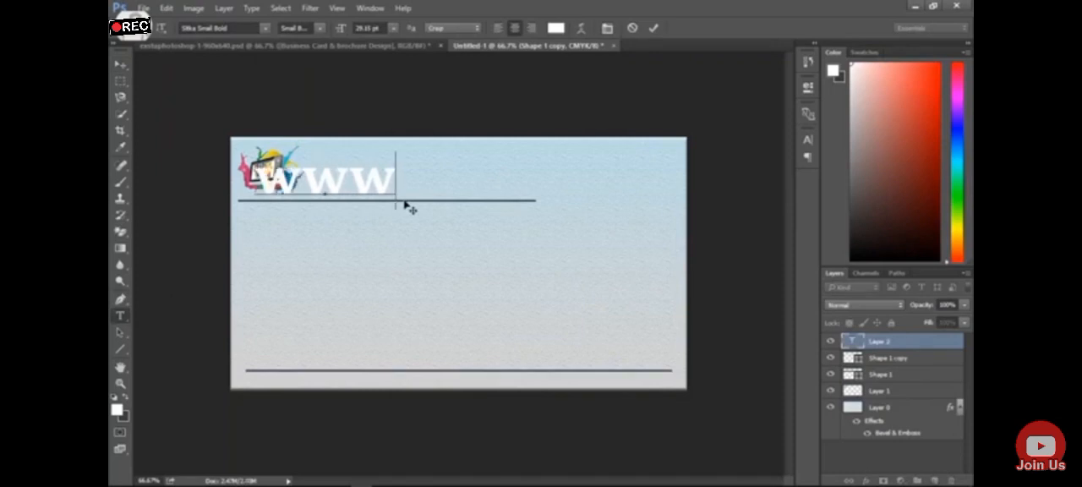
key(BackSpace)
key(BackSpace)
key(BackSpace)
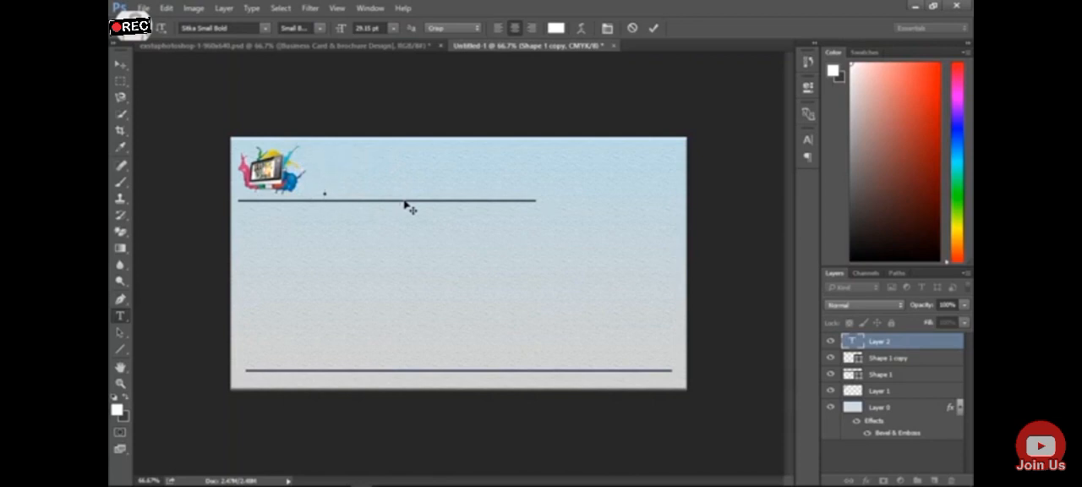
Enter "Private Limited" as the text of the new line beside the clipart
text(s)
key(BackSpace)
text(Private)
text( Limited)
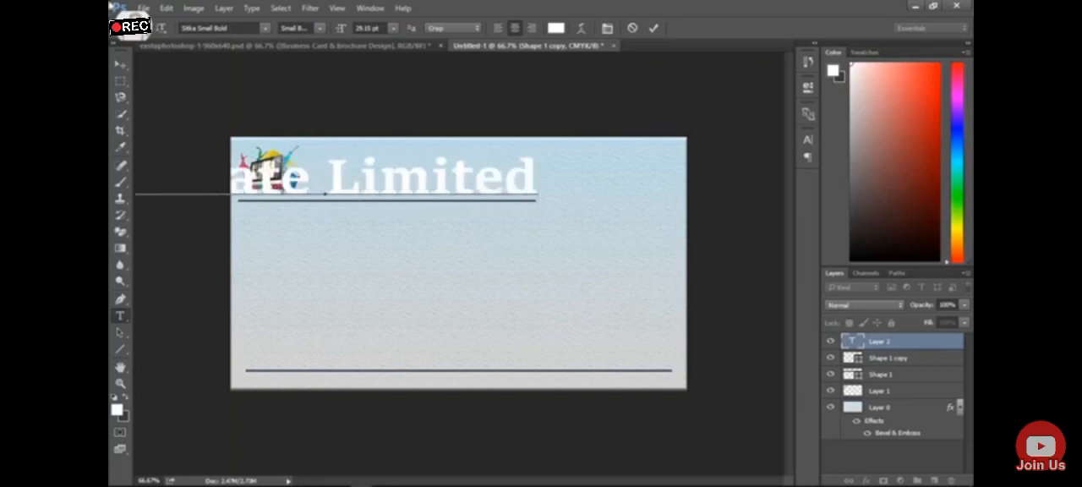
Scale the "Private Limited" text down to about 45% and place it beside the clipart, just above the upper line
click(120, 65)
drag(338, 194, 475, 205)
key(ctrl+t)
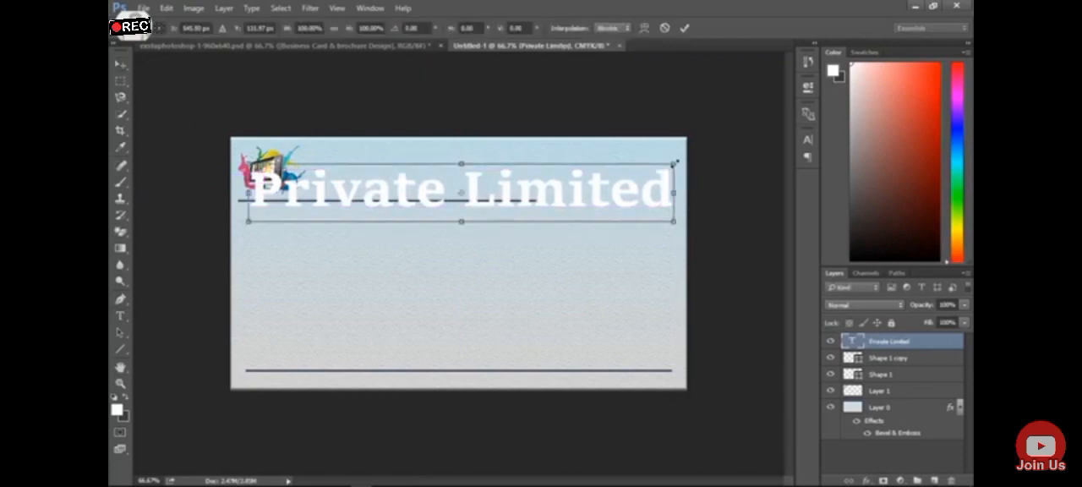
drag(679, 160, 458, 194)
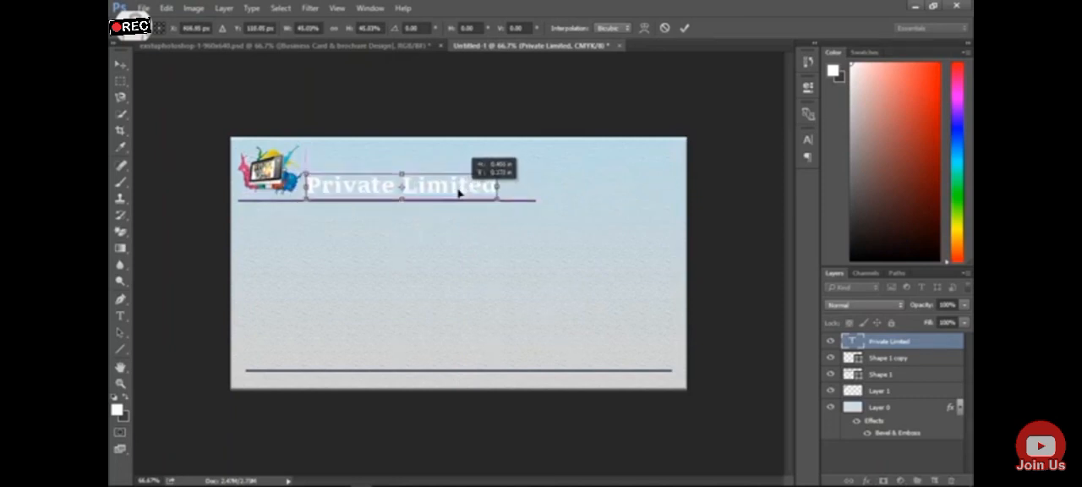
key(Return)
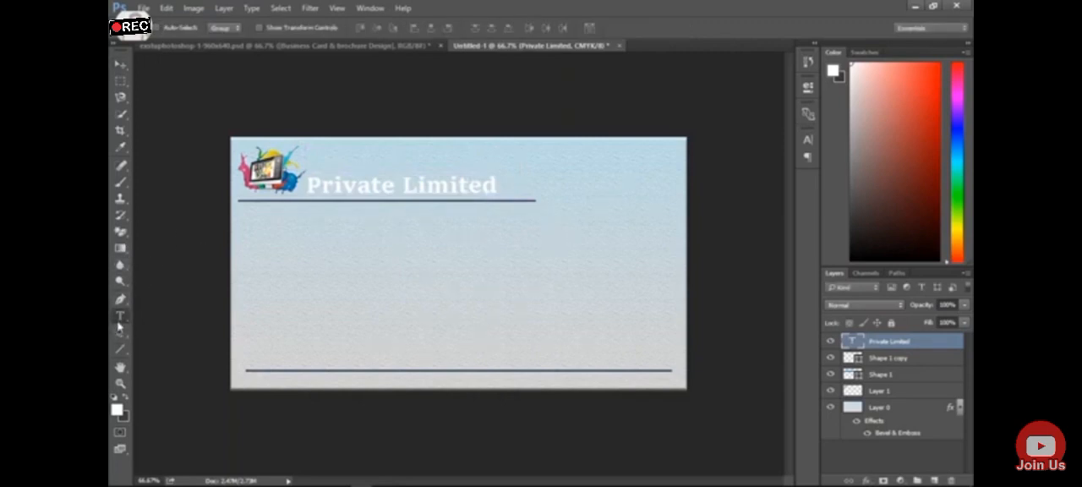
Recolour the "Private Limited" text dark grey, hex 323232
click(120, 315)
click(468, 185)
triple_click(468, 184)
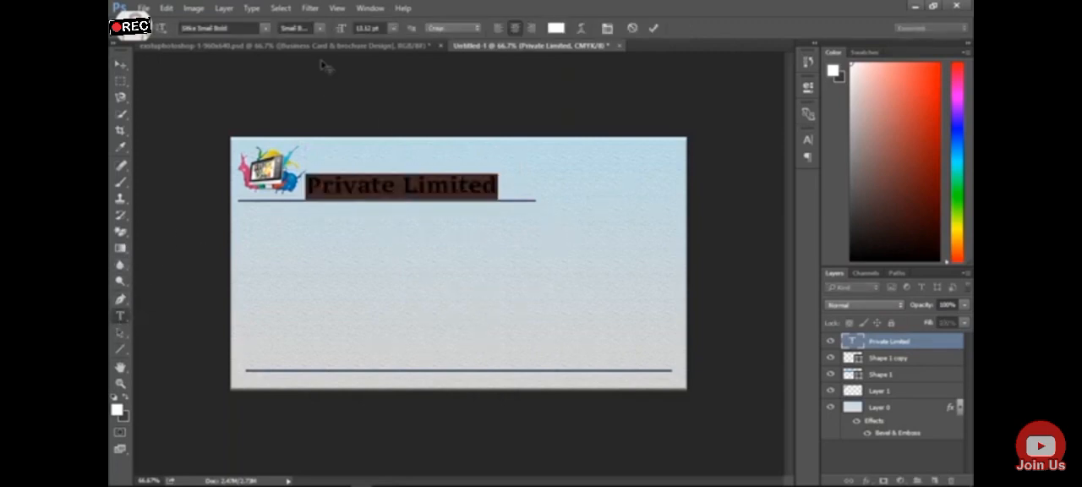
click(117, 411)
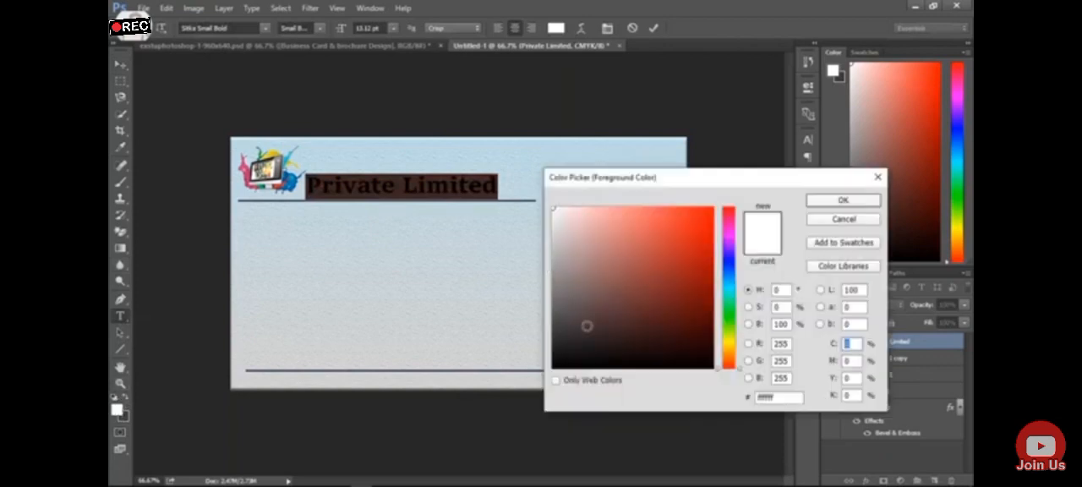
mouse_move(563, 327)
mouse_down()
mouse_move(552, 352)
mouse_move(554, 337)
mouse_up()
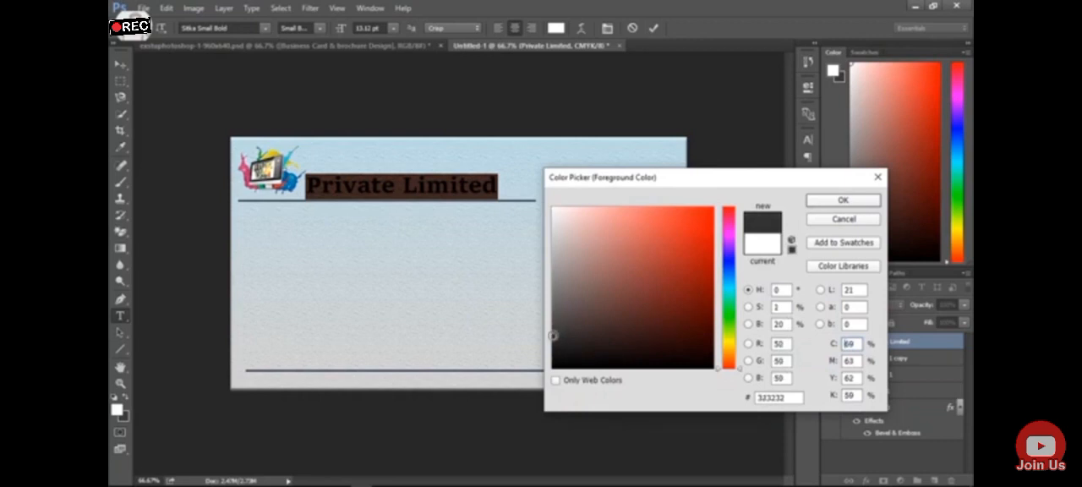
click(814, 202)
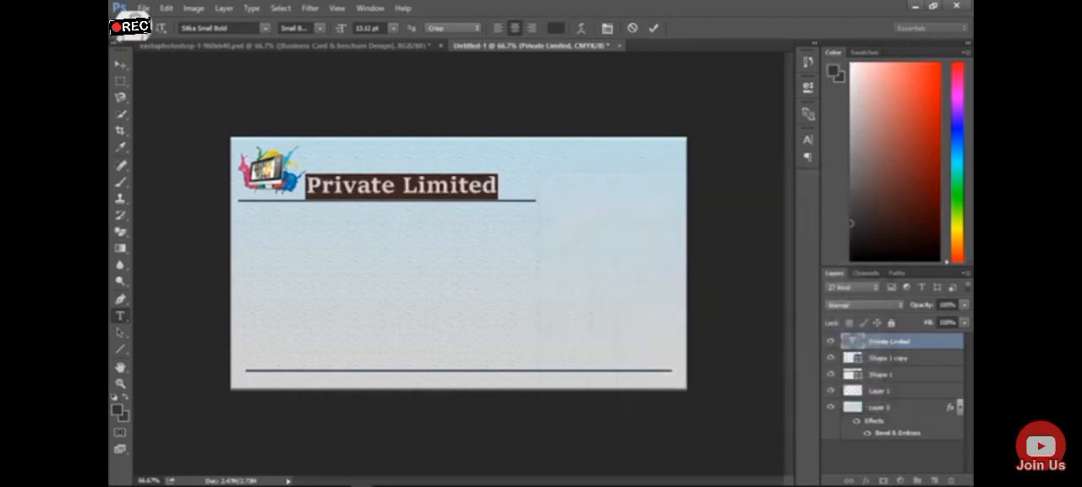
Nudge the "Private Limited" text slightly up from the line beneath it
click(120, 64)
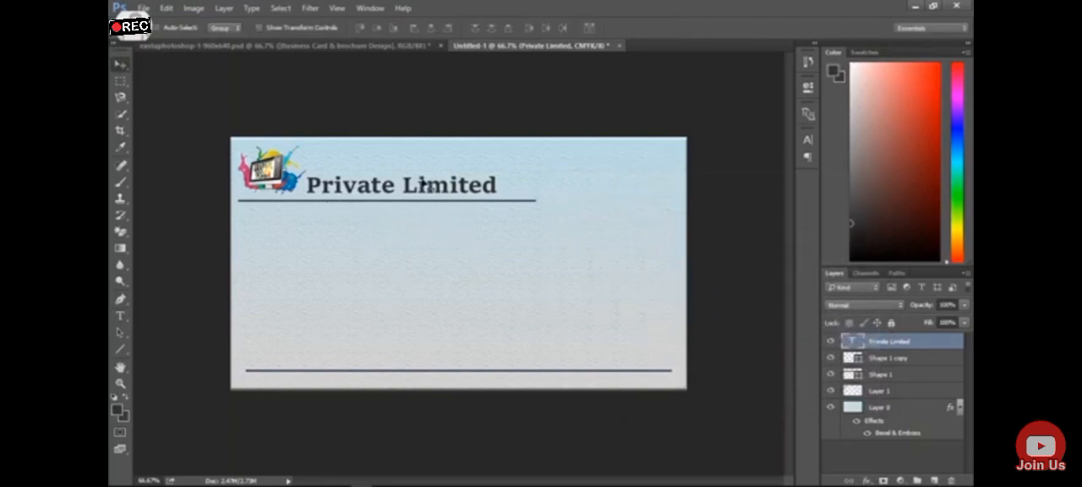
key(Up)
key(Up)
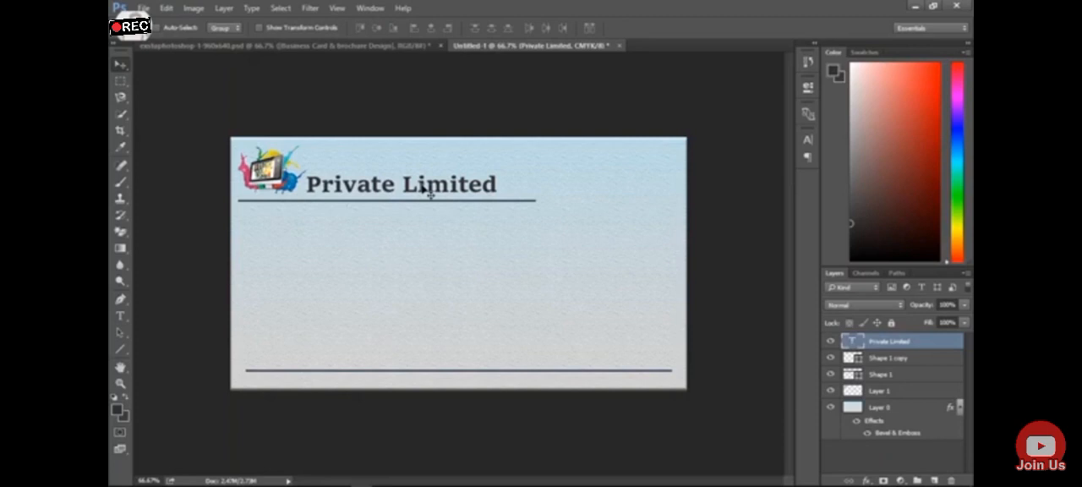
key(Down)
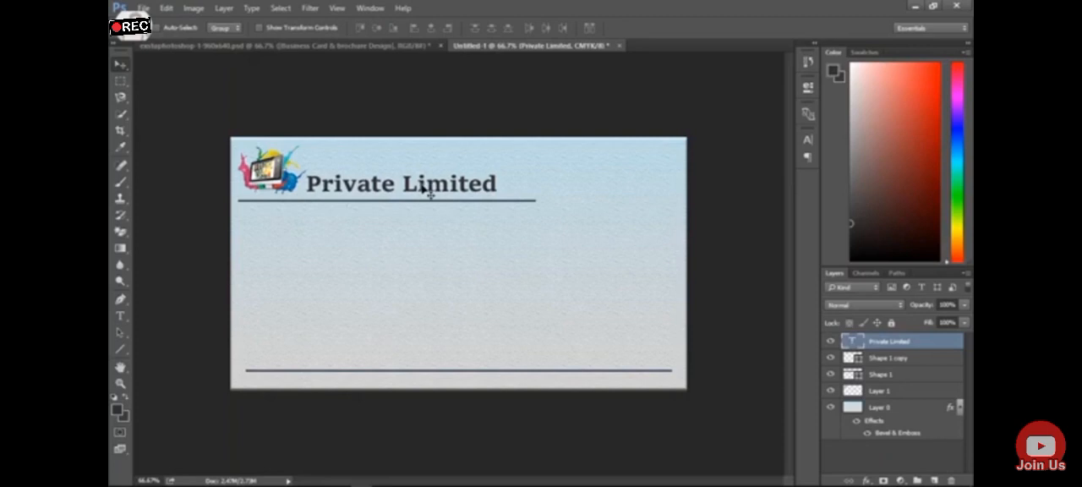
key(Up)
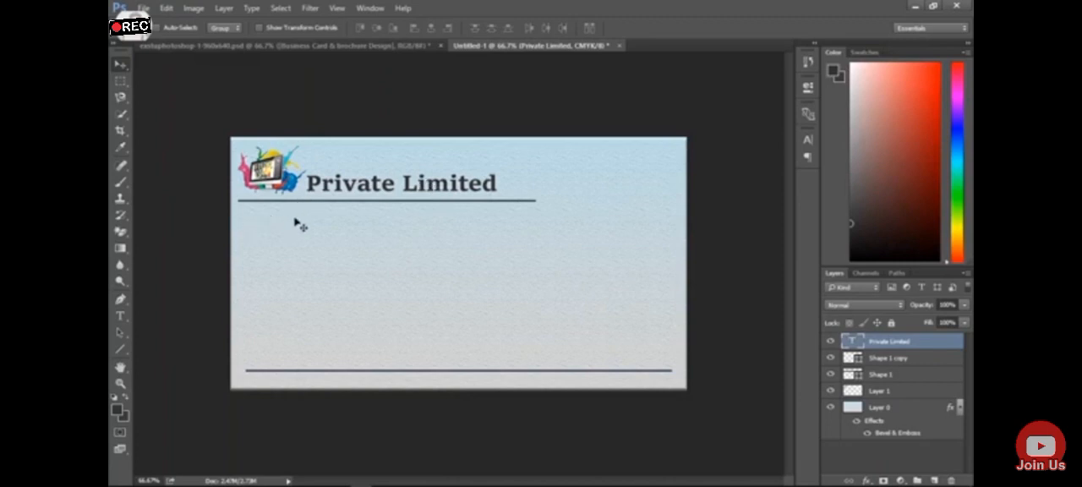
Add a new text line beginning with "city," just below the upper line, under the clipart
click(120, 316)
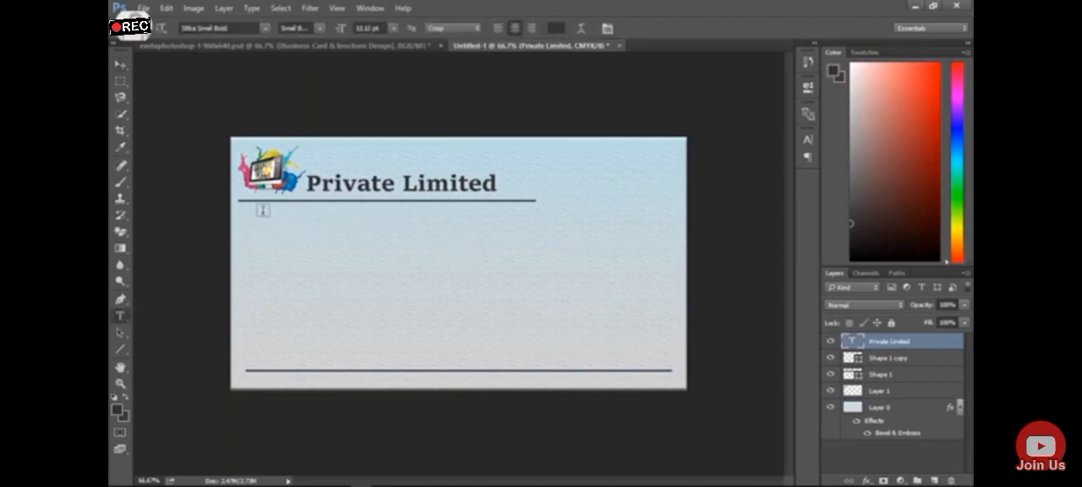
click(263, 210)
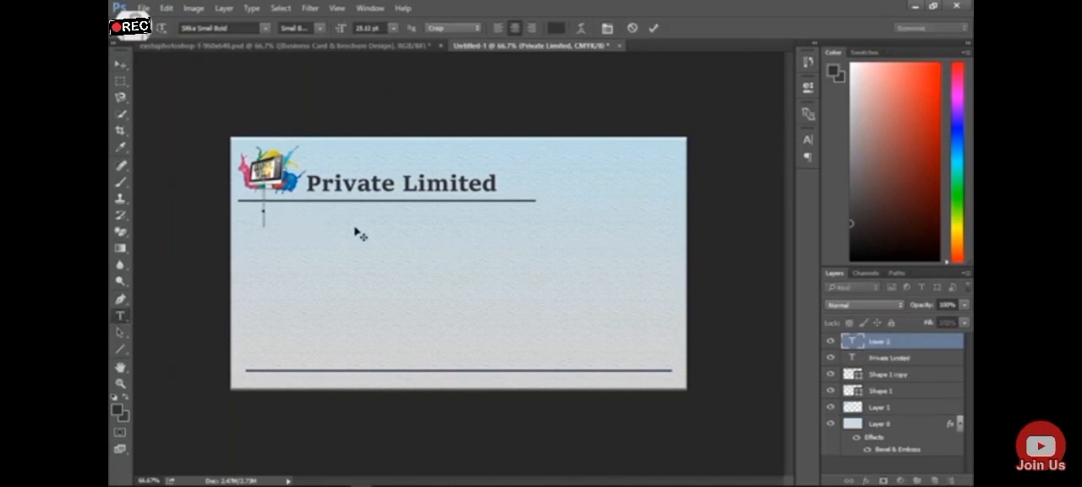
text(city)
text(,)
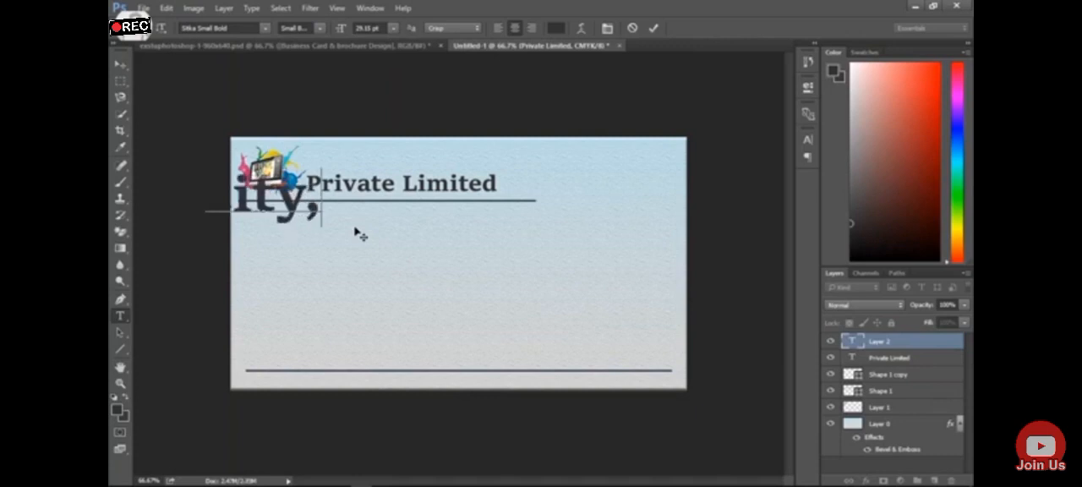
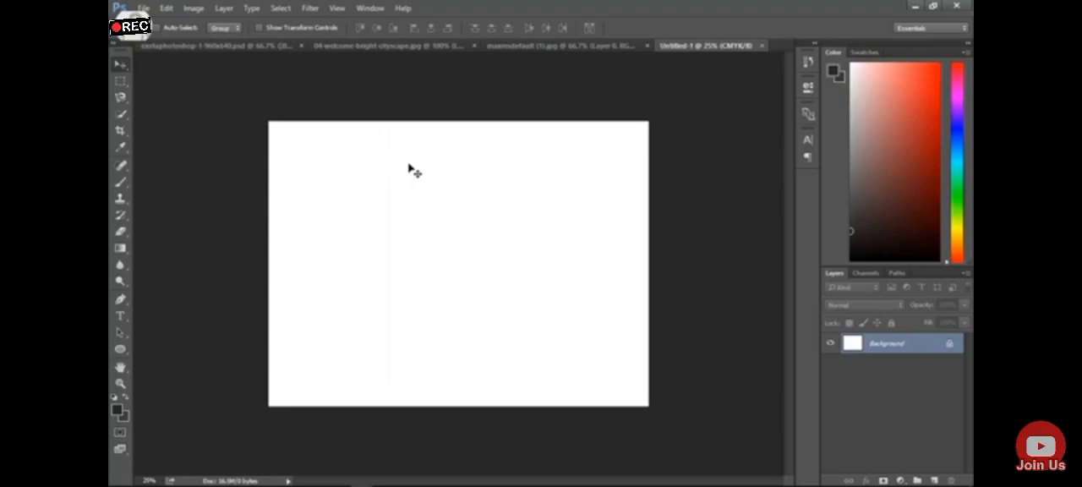
Unlock the background layer and draw a full-height vertical line with the Line tool over a quarter of the way across the page
click(949, 345)
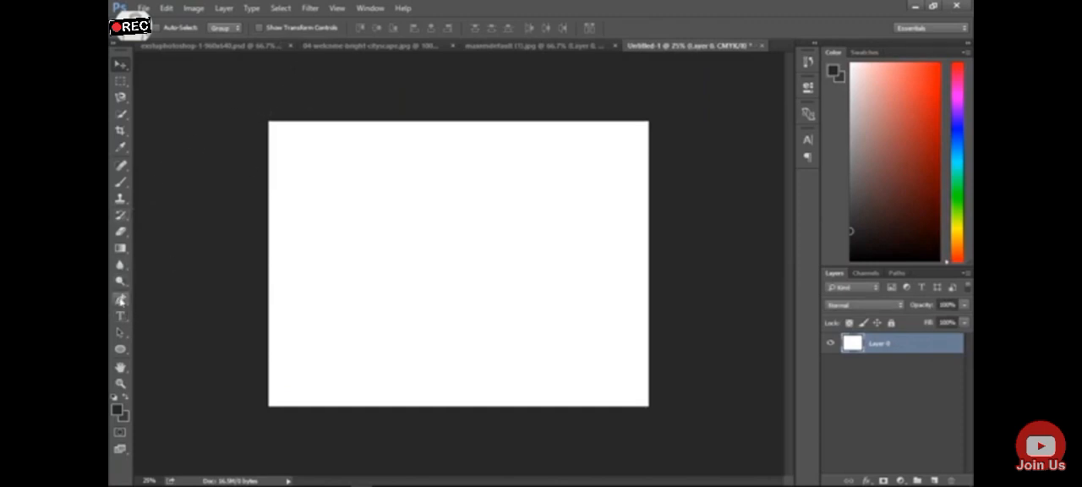
click(121, 351)
right_click(121, 350)
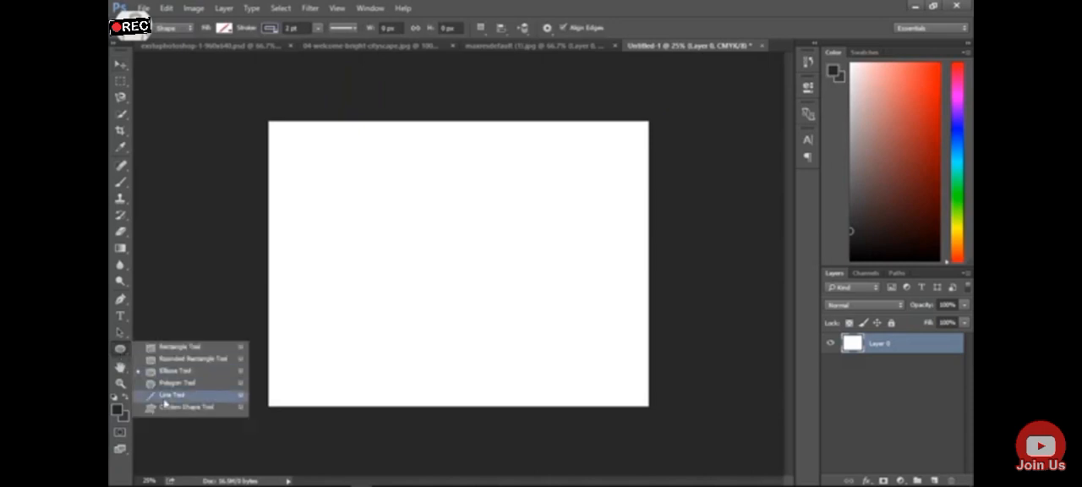
click(148, 395)
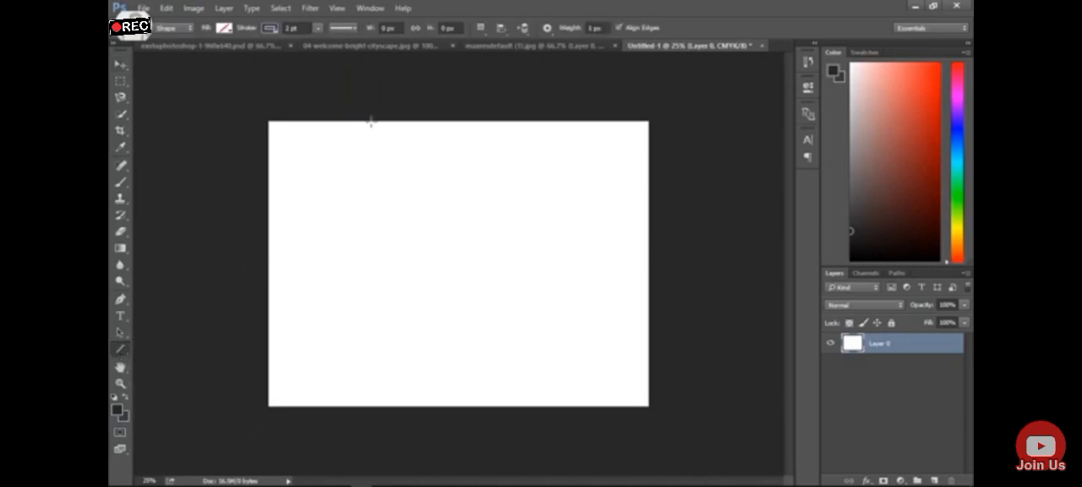
drag(375, 121, 385, 406)
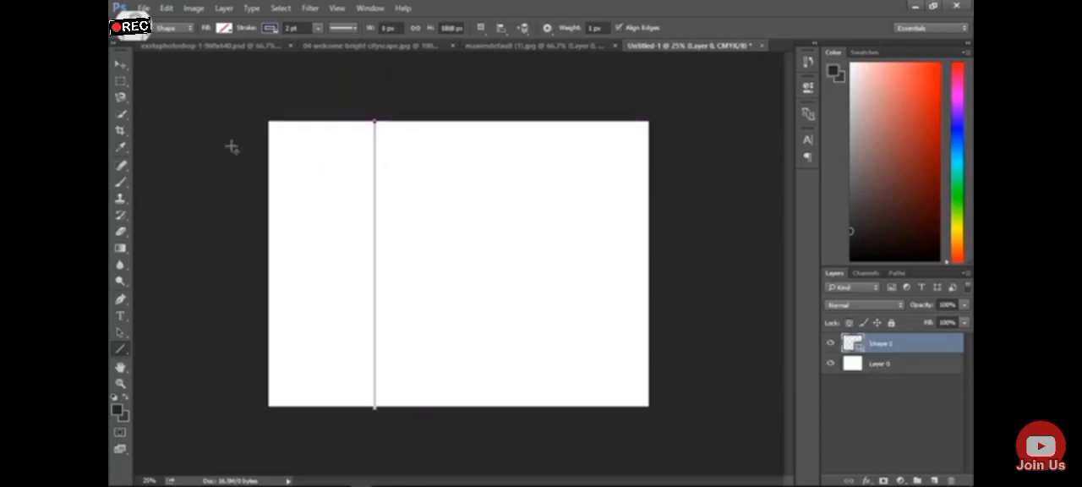
Move the vertical line slightly to the right, closer to one third of the page width
click(128, 71)
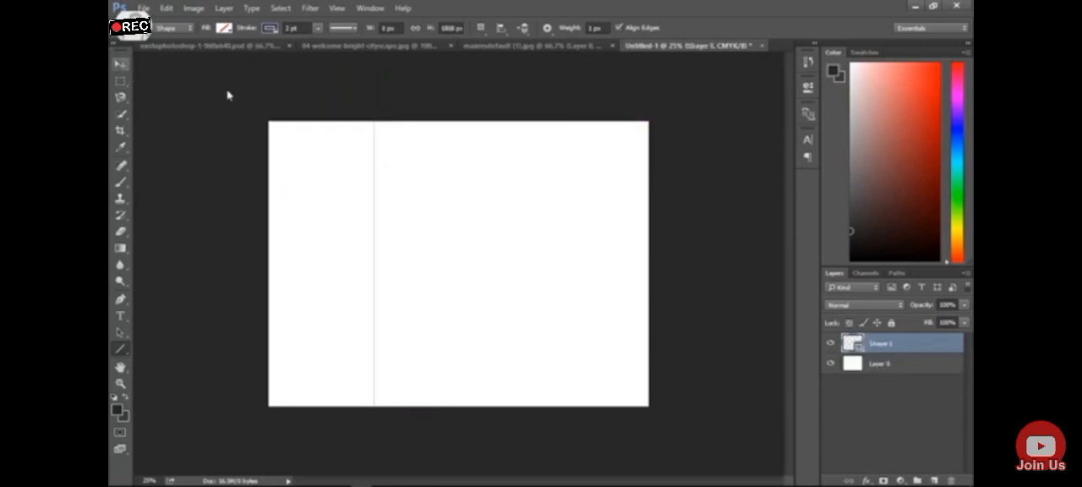
key(ctrl+t)
key(Return)
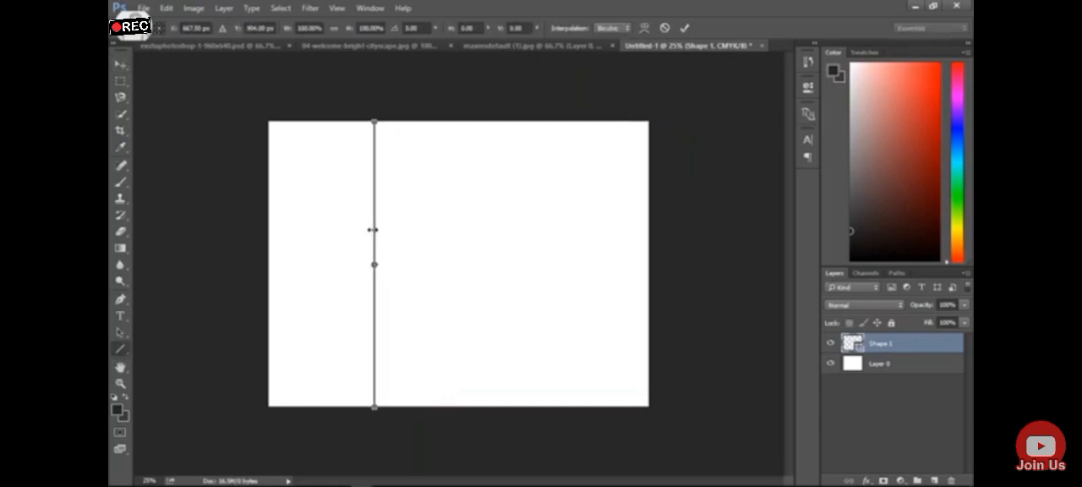
click(124, 71)
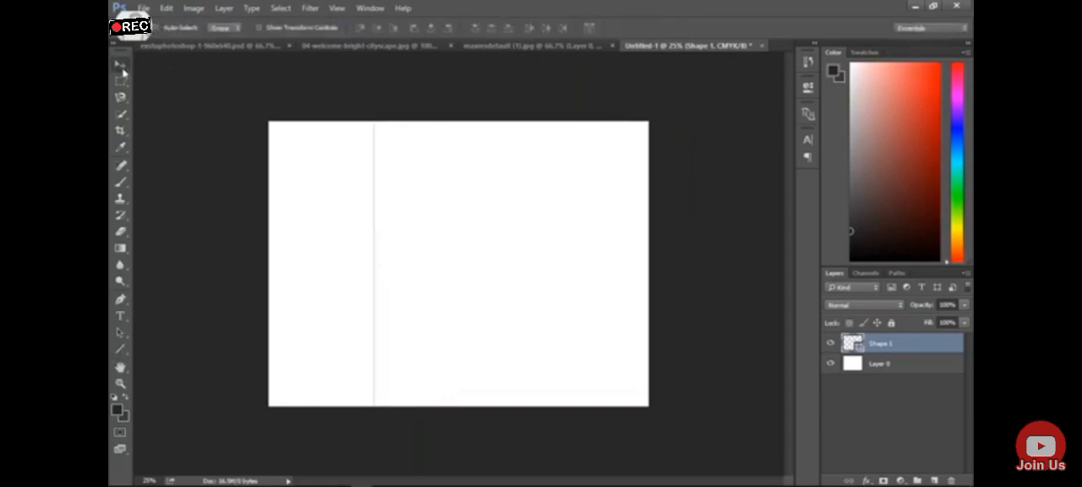
mouse_move(375, 262)
mouse_down()
mouse_move(377, 251)
mouse_move(363, 250)
mouse_move(385, 249)
mouse_up()
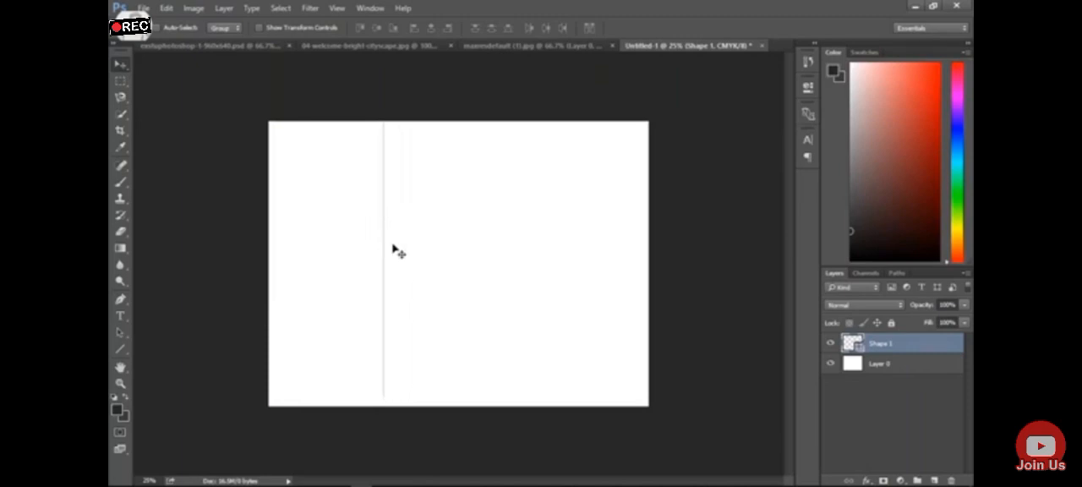
Duplicate the vertical line's layer and place the copy about three quarters of the way across the page
right_click(891, 342)
click(760, 148)
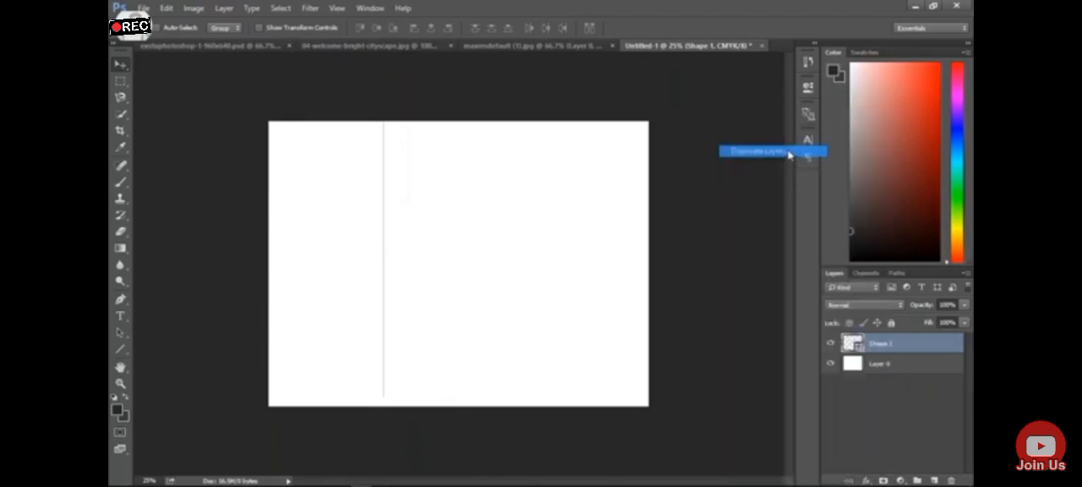
key(Return)
drag(384, 241, 550, 243)
drag(389, 254, 392, 254)
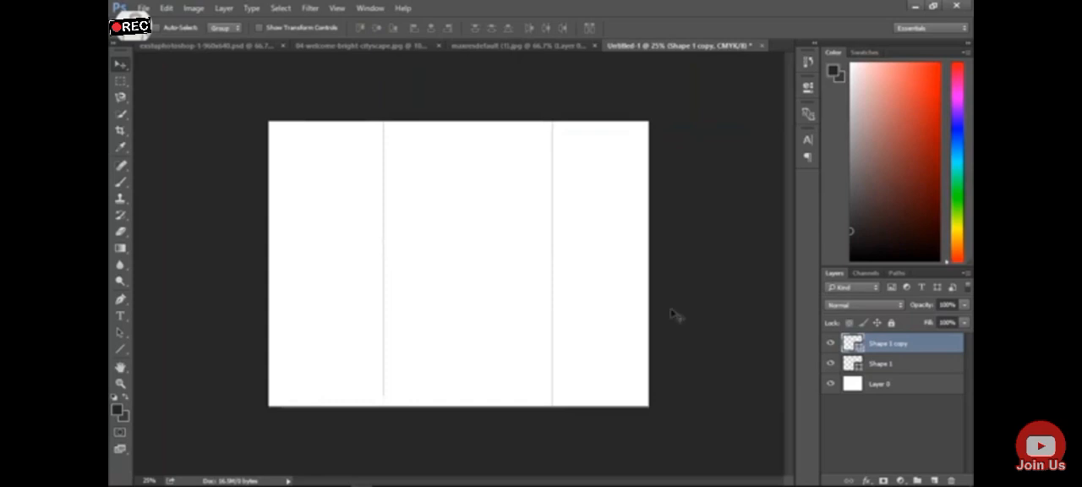
Shift both vertical lines inward to divide the page into three roughly equal panels, and check them by toggling their visibility
click(887, 363)
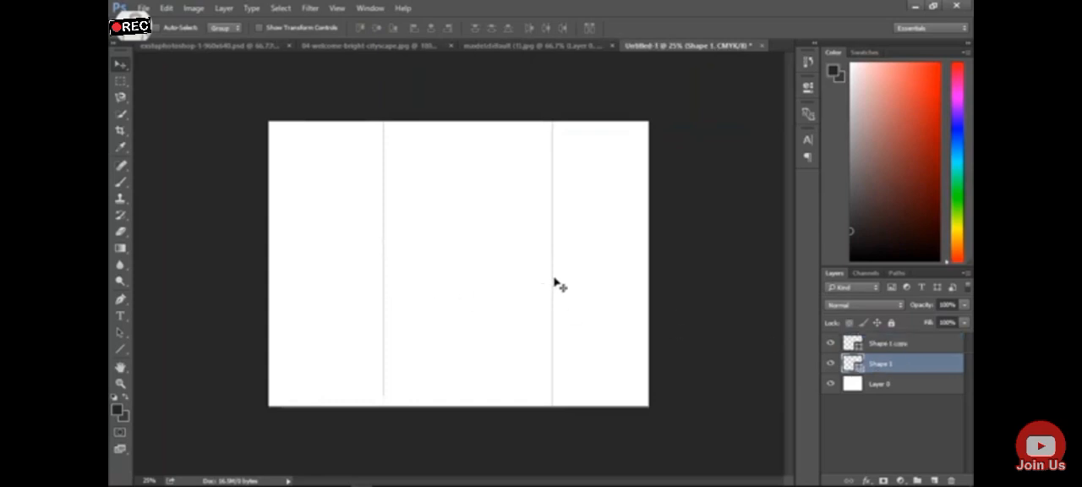
click(895, 343)
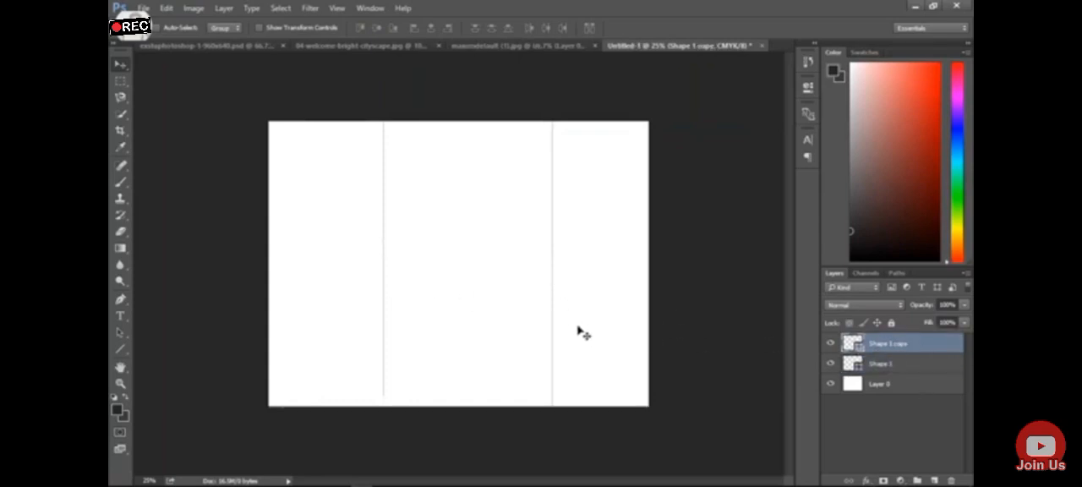
drag(553, 331, 542, 330)
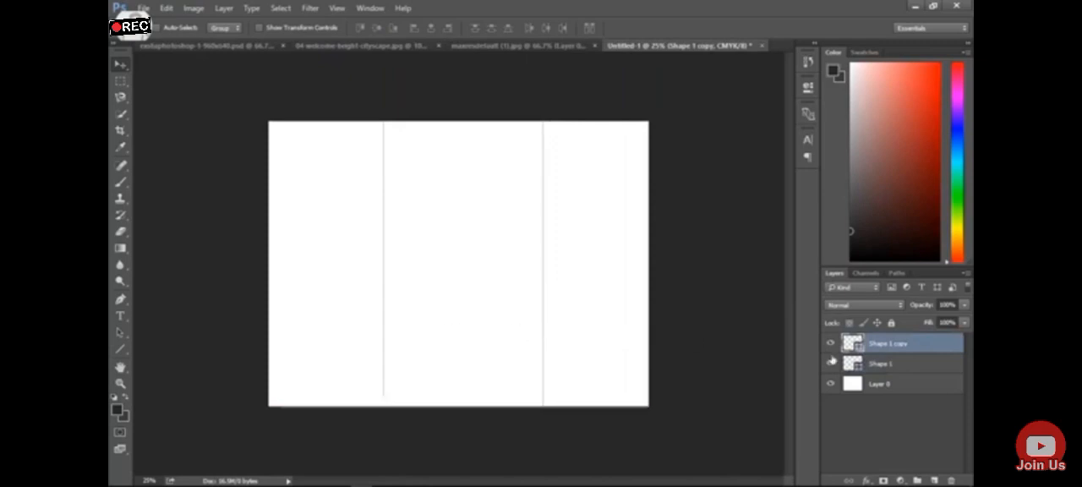
click(887, 363)
drag(385, 302, 392, 315)
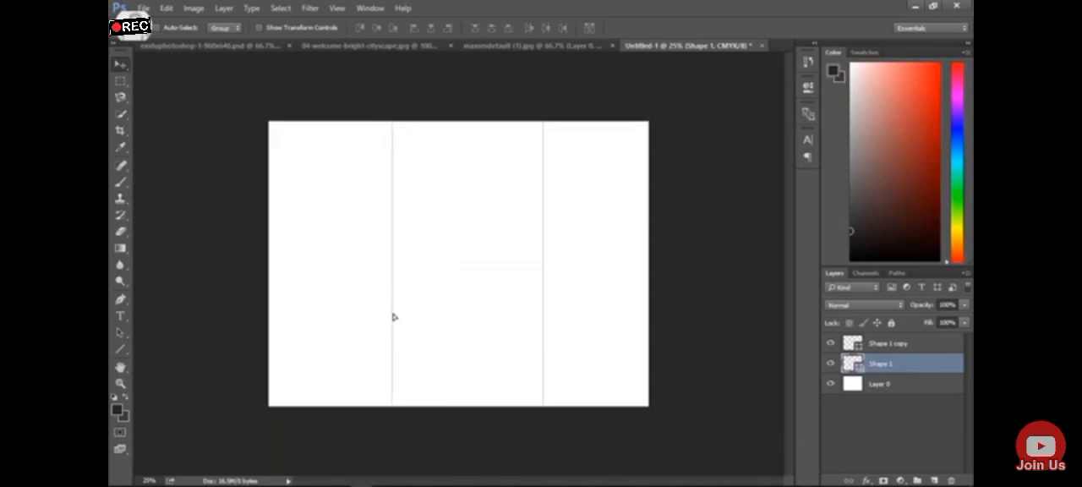
click(925, 345)
drag(544, 322, 526, 328)
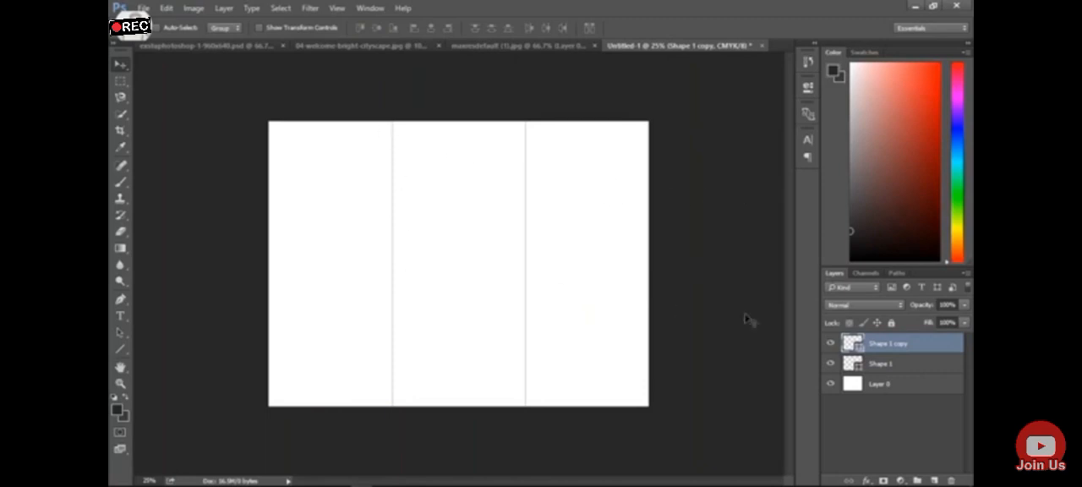
click(831, 344)
click(832, 344)
click(831, 364)
click(831, 363)
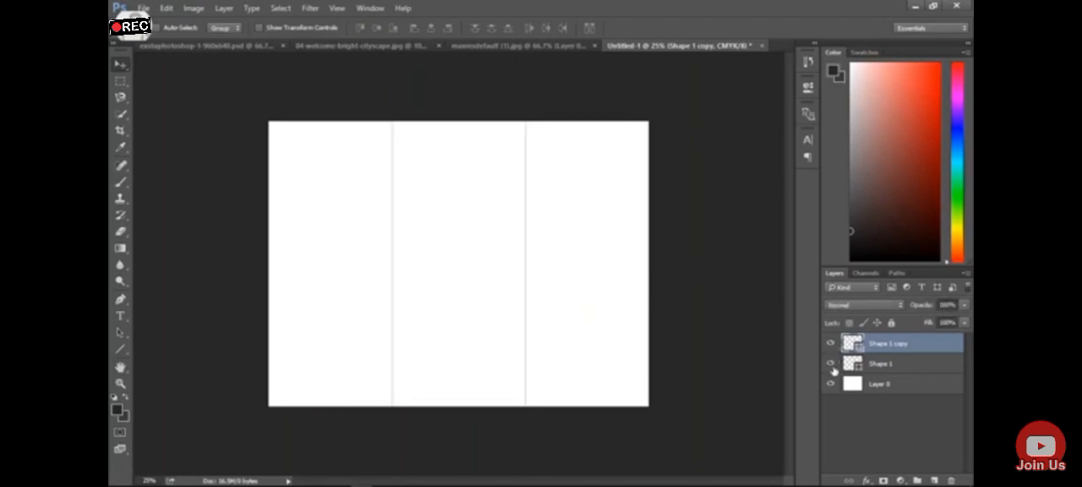
Consult the reference brochure, and fill the page's bottom layer with blue, hex 005274, using the Paint Bucket tool
click(545, 45)
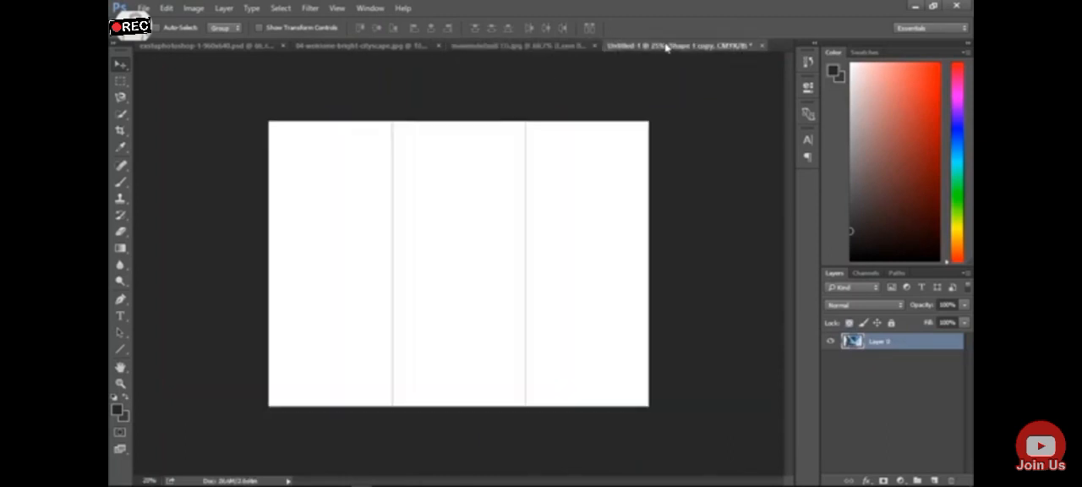
click(668, 45)
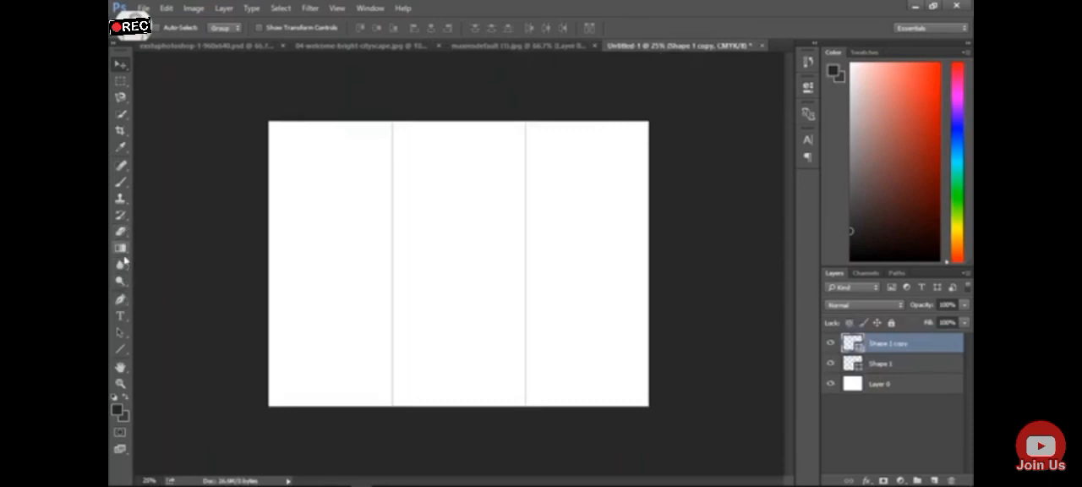
click(120, 248)
drag(121, 251, 151, 260)
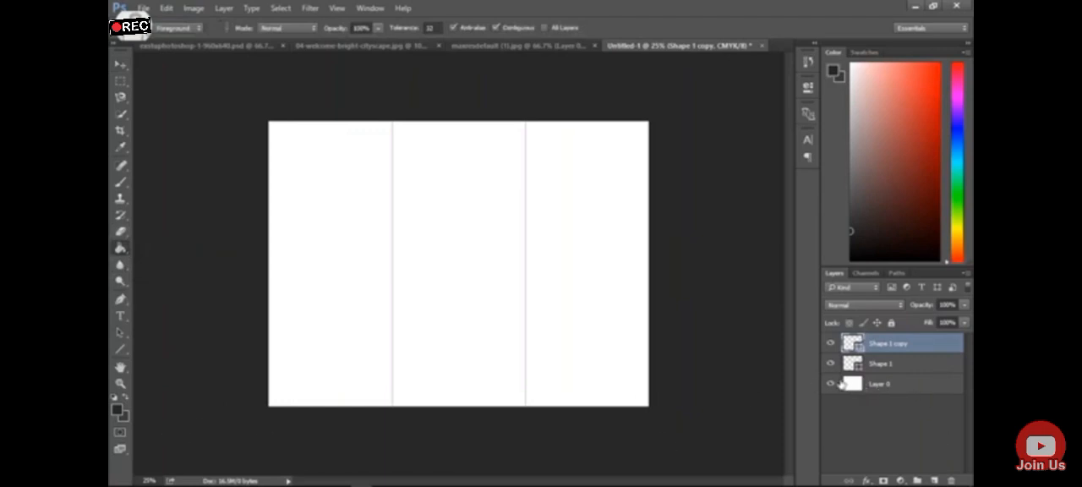
click(876, 386)
click(118, 410)
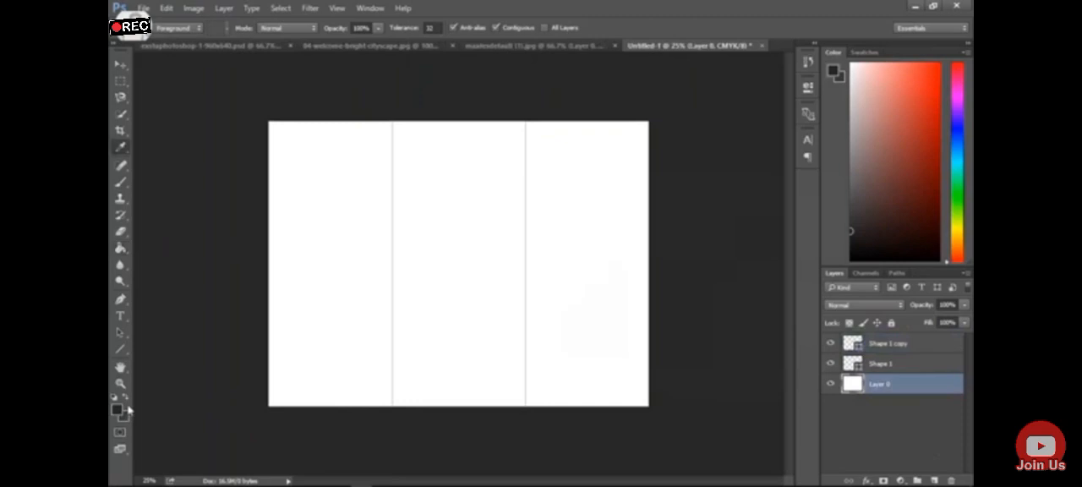
mouse_move(740, 298)
mouse_down()
mouse_move(741, 272)
mouse_move(740, 284)
mouse_move(727, 272)
mouse_move(724, 289)
mouse_move(707, 266)
mouse_move(715, 294)
mouse_up()
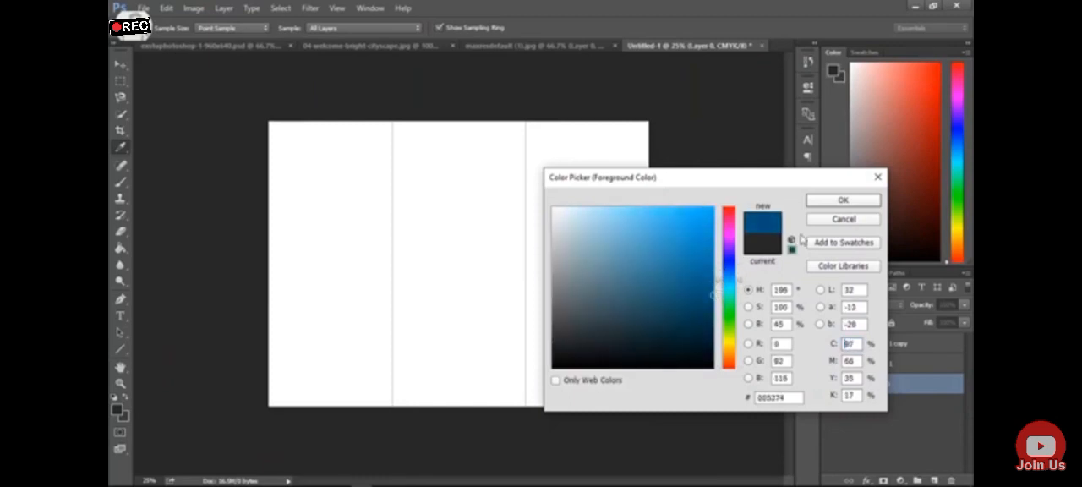
click(828, 201)
key(g)
click(511, 262)
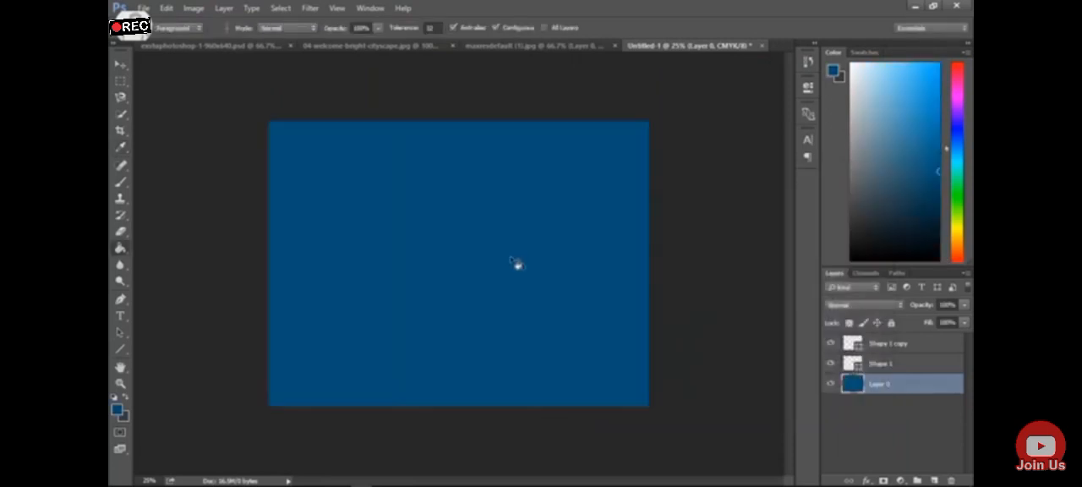
Compare with the reference brochure and refill the background layer with a darker blue, hex 00425e
click(598, 48)
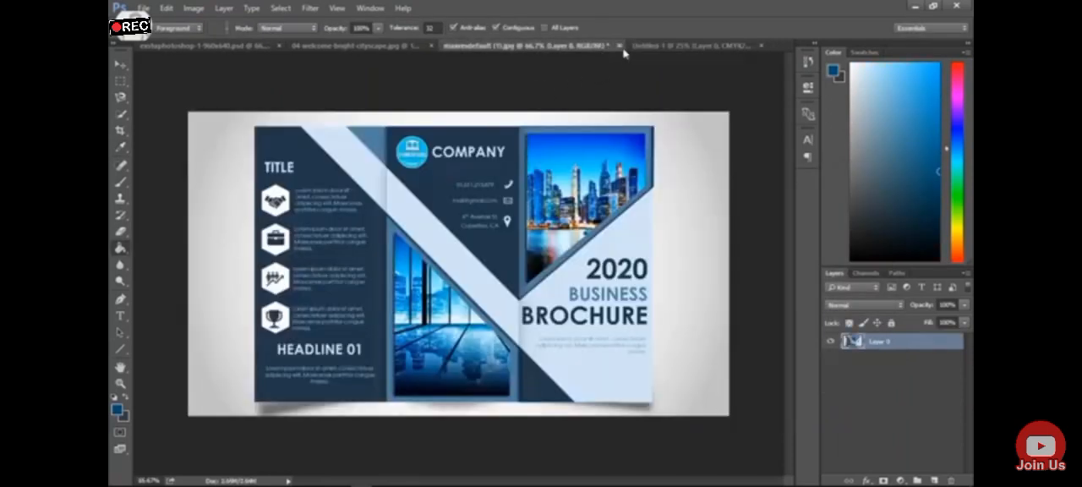
click(654, 48)
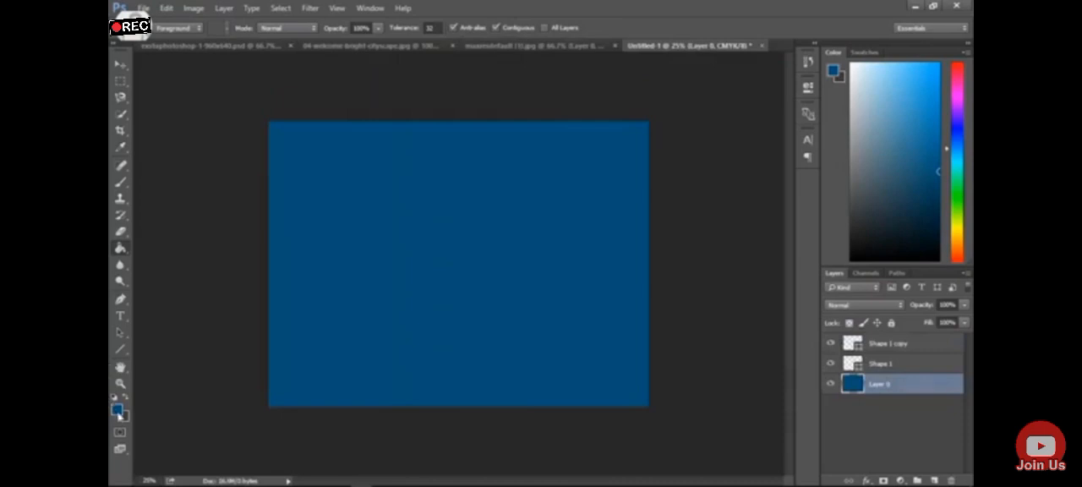
click(119, 414)
drag(715, 293, 719, 311)
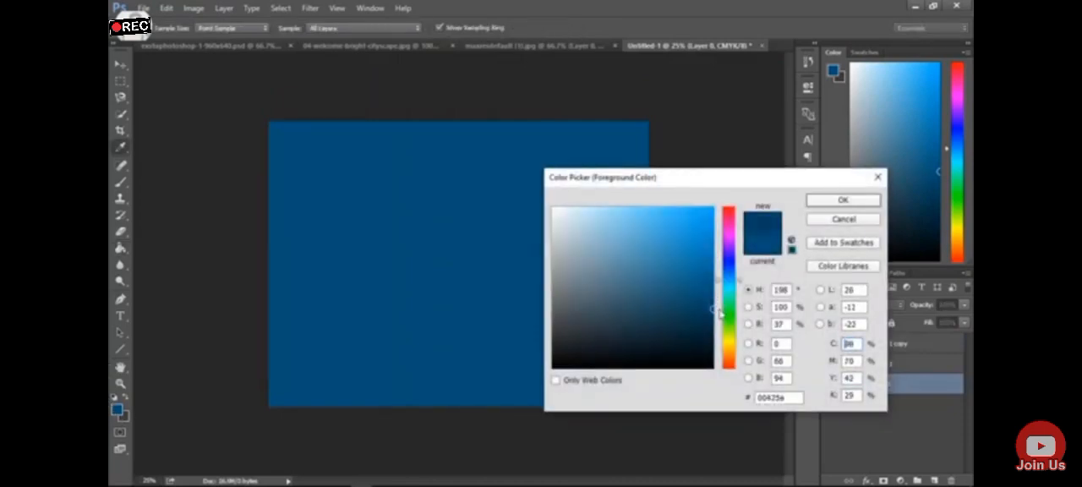
click(845, 200)
click(578, 279)
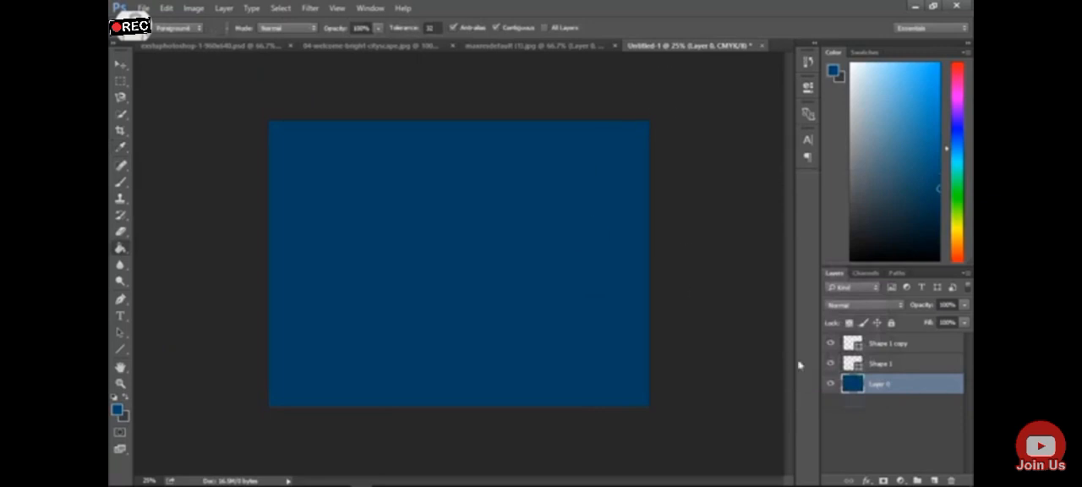
Change the left vertical line's stroke to the light beige swatch
click(881, 365)
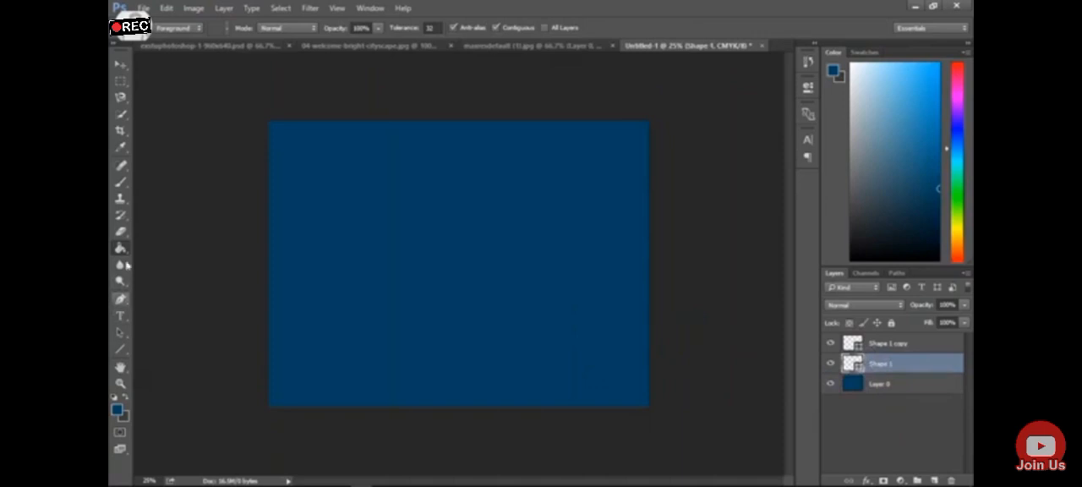
click(122, 348)
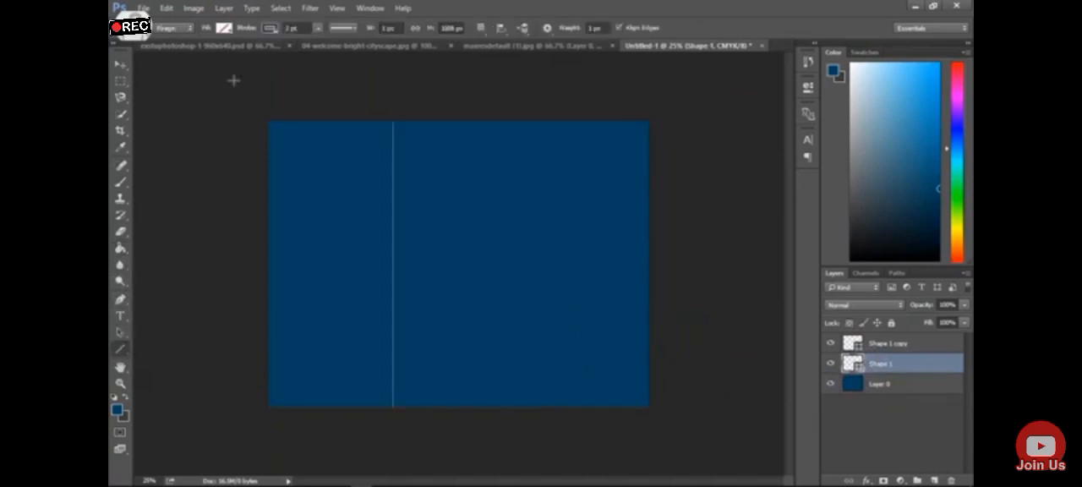
click(270, 28)
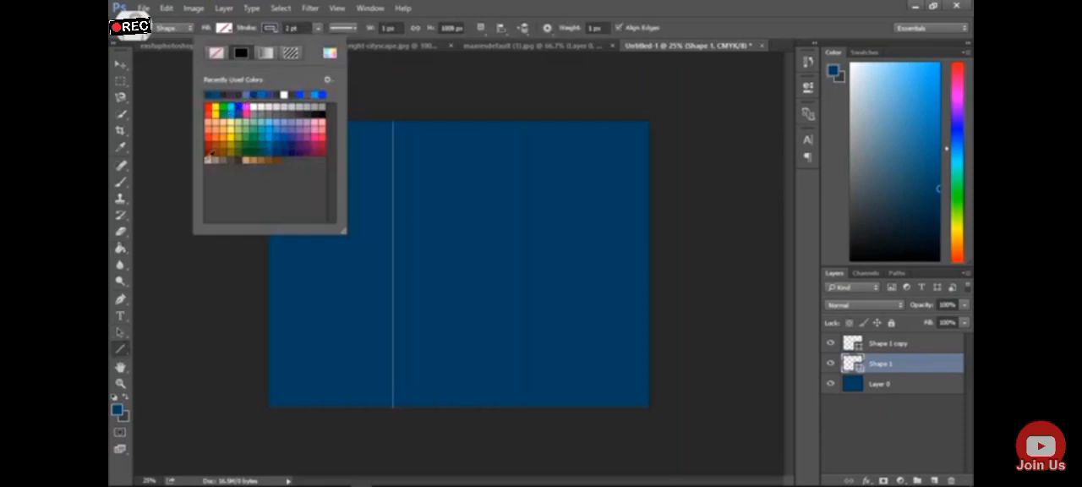
click(123, 64)
click(123, 67)
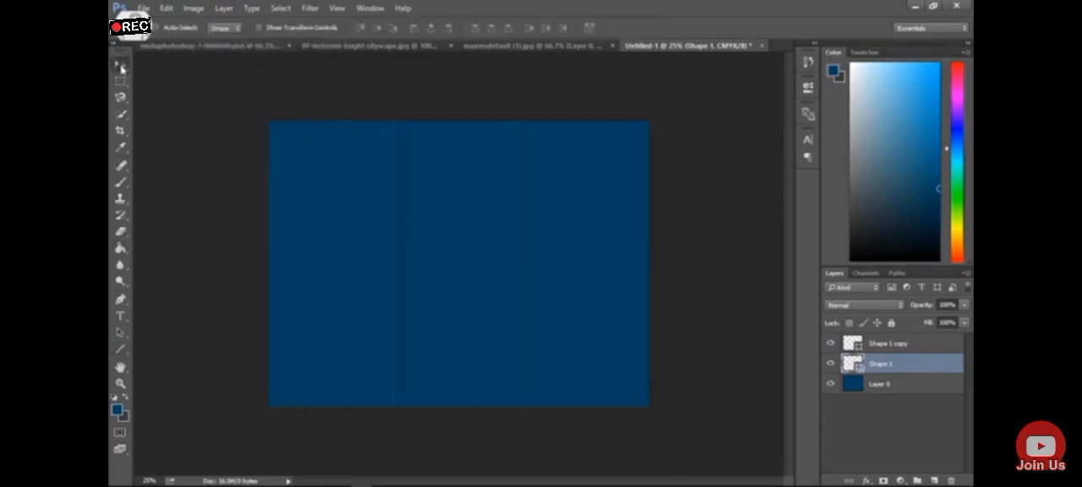
Give the right vertical line a light stroke colour and select the left line's layer
click(921, 345)
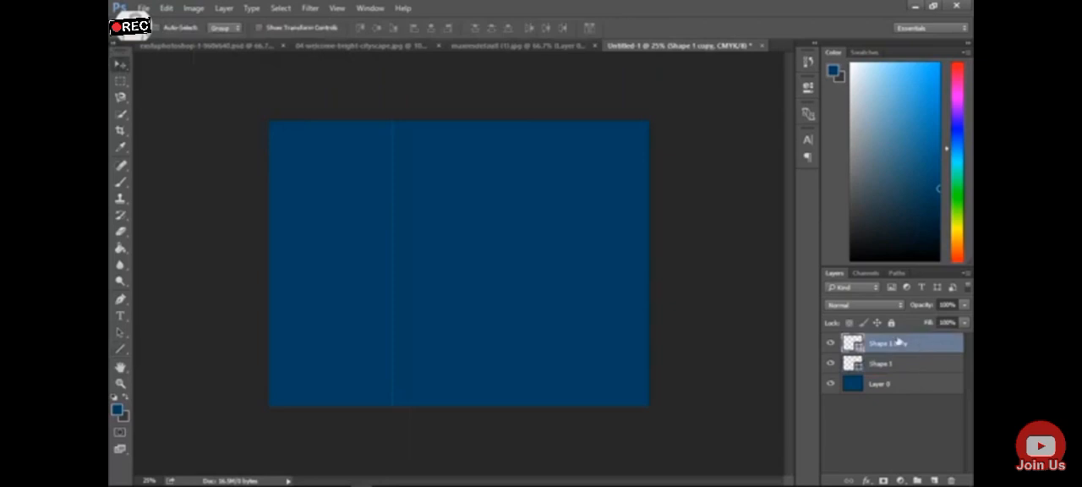
click(120, 348)
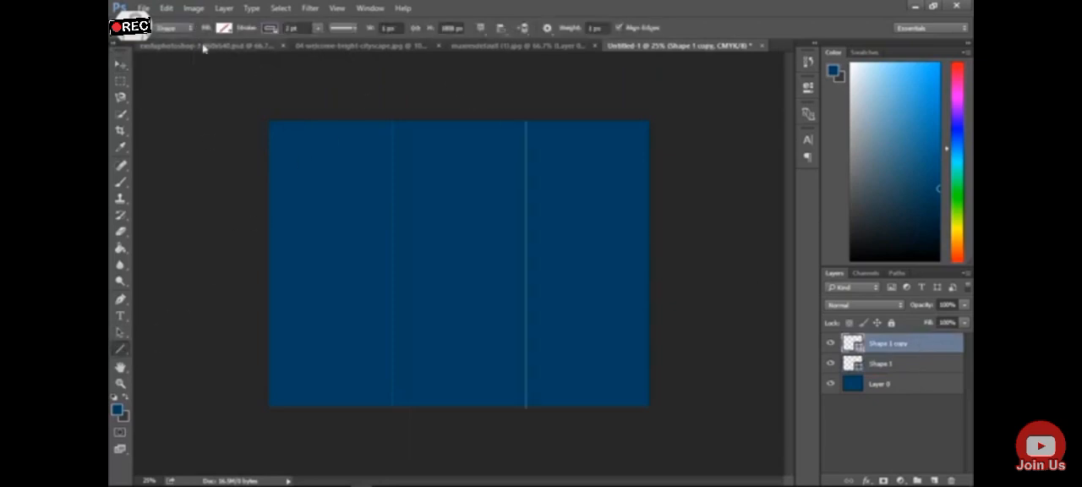
click(269, 29)
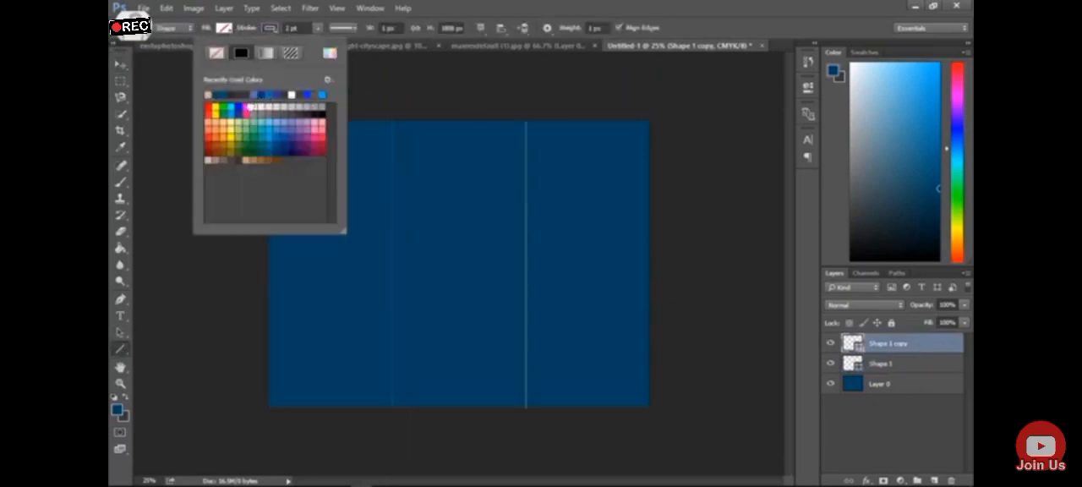
click(122, 66)
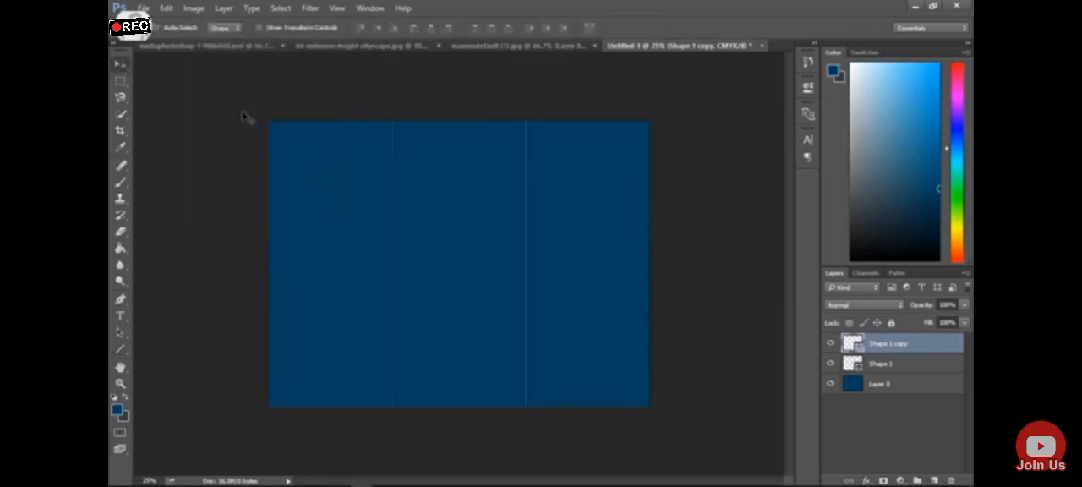
click(911, 361)
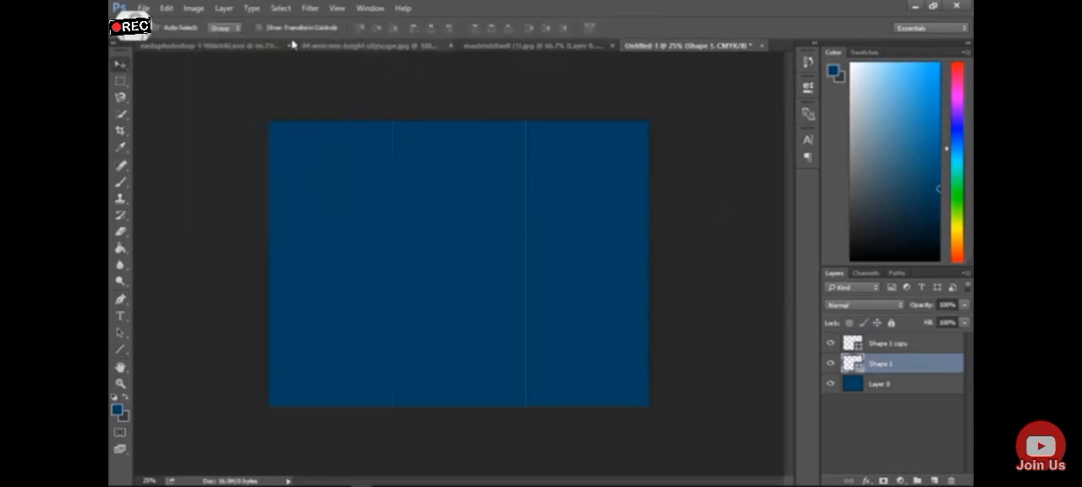
Change the left fold line's stroke colour to the white swatch using the Line tool's options
click(120, 349)
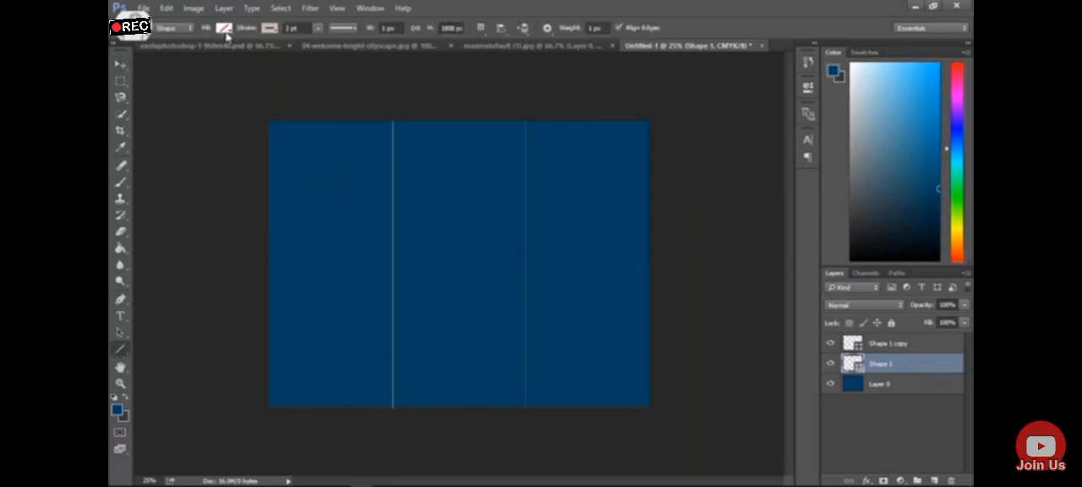
click(270, 28)
click(212, 92)
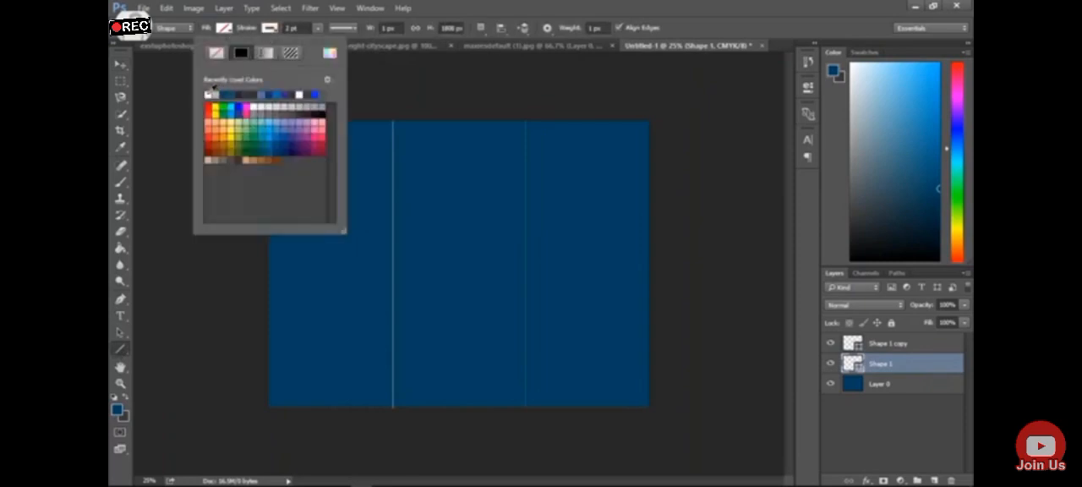
click(121, 68)
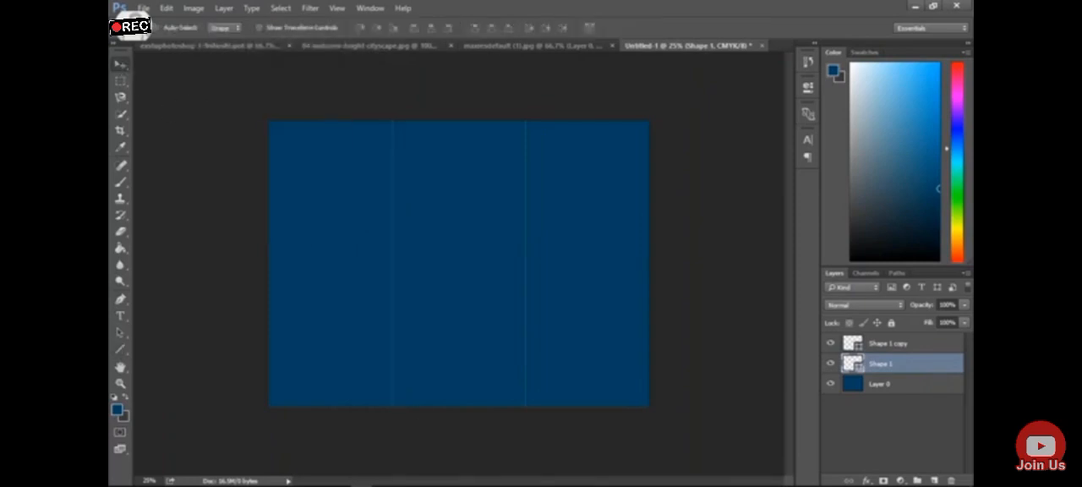
click(766, 480)
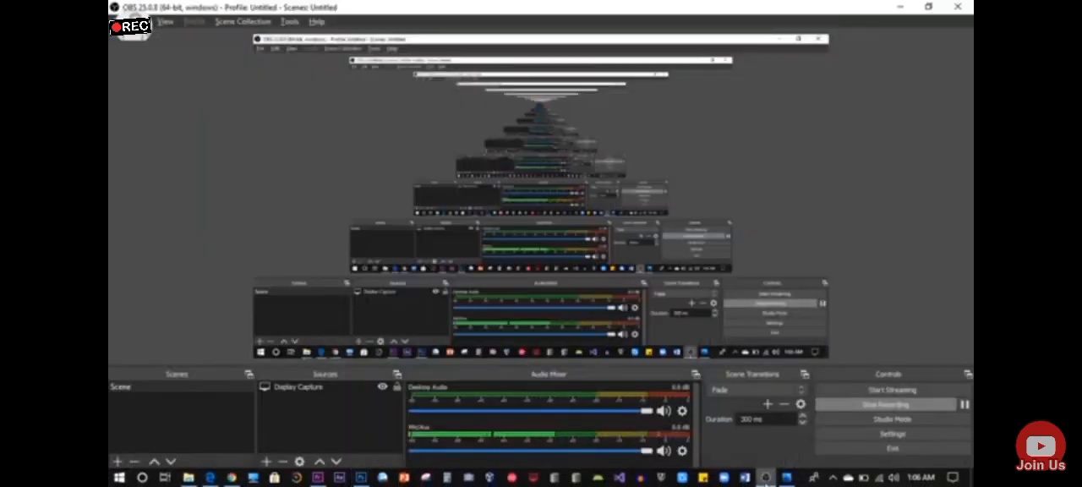
click(766, 482)
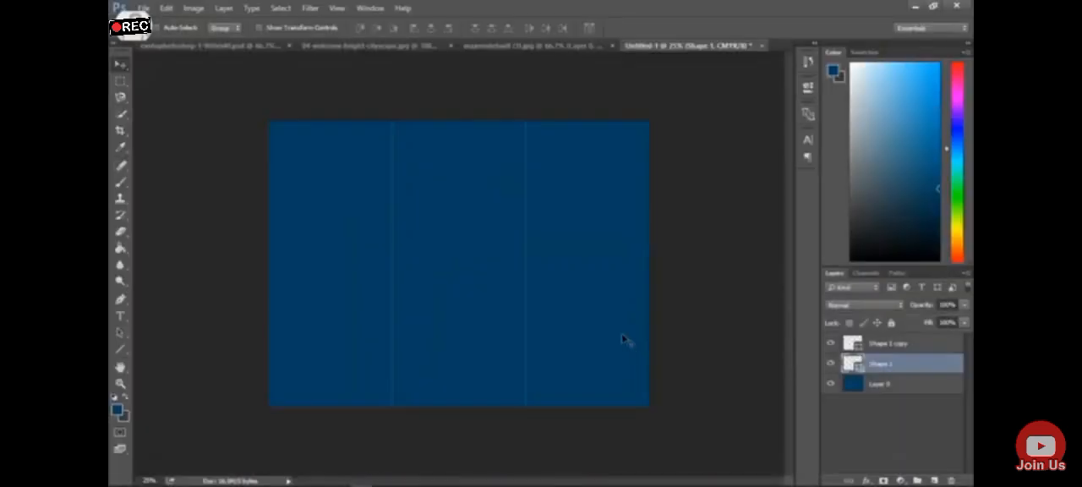
Consult the reference brochure and draw a 5-sided polygon, about 320 by 306 px, near the top of the page's left column
click(519, 46)
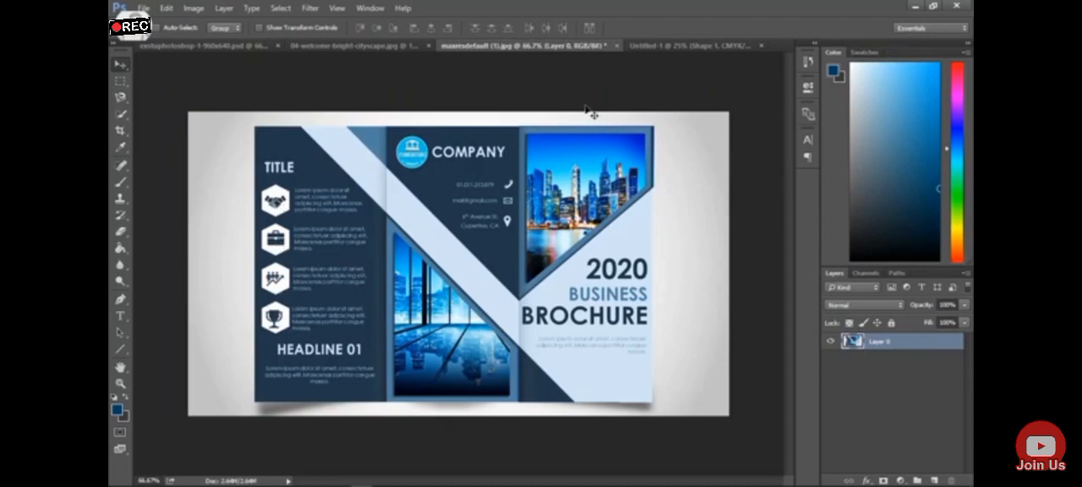
click(744, 46)
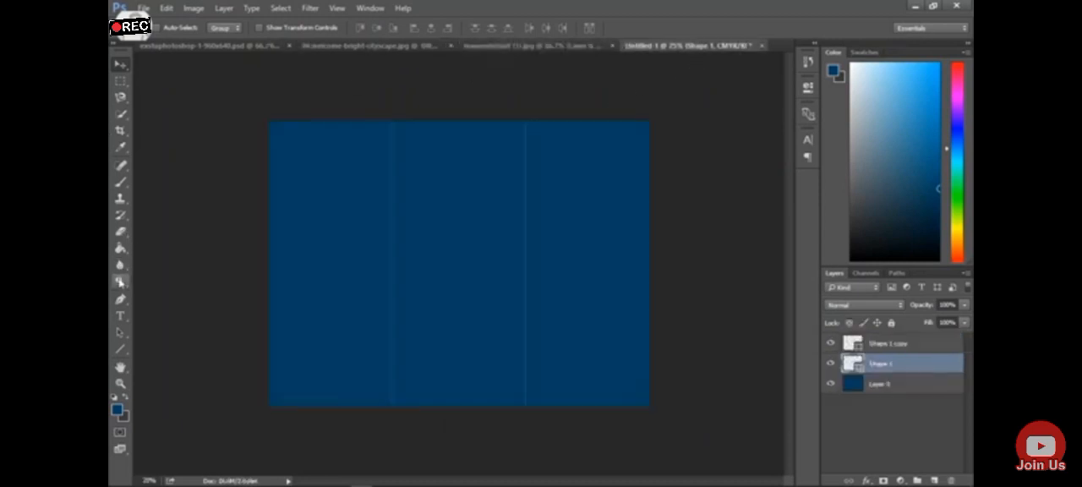
click(120, 348)
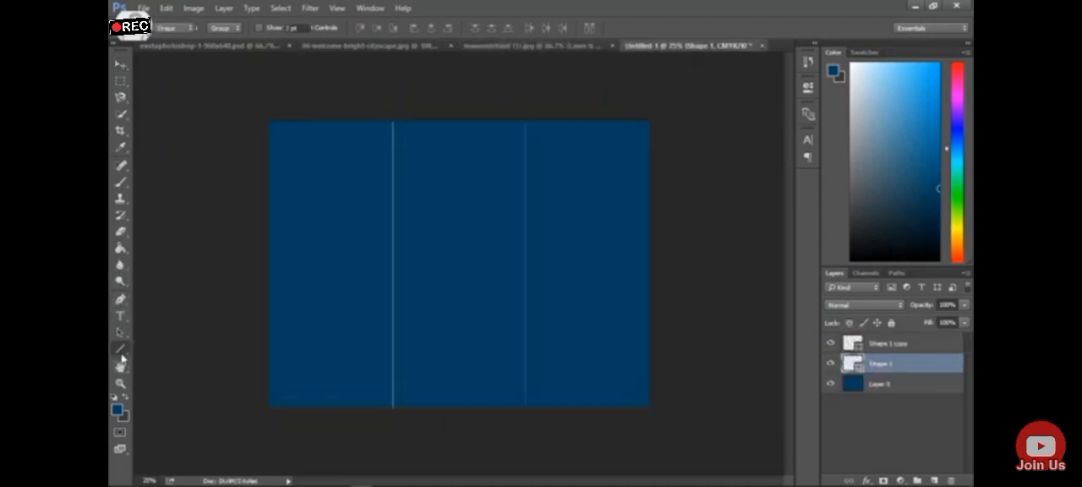
click(177, 385)
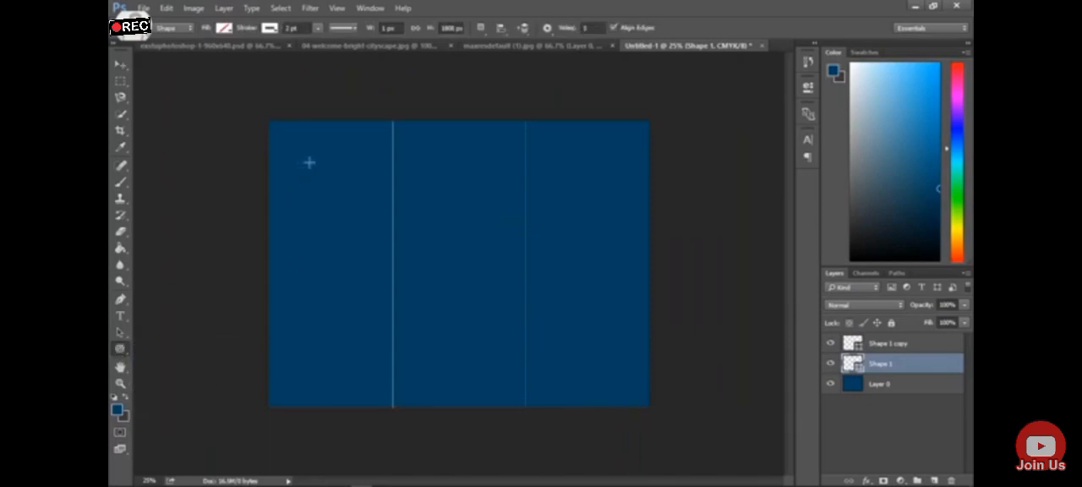
drag(311, 177, 326, 200)
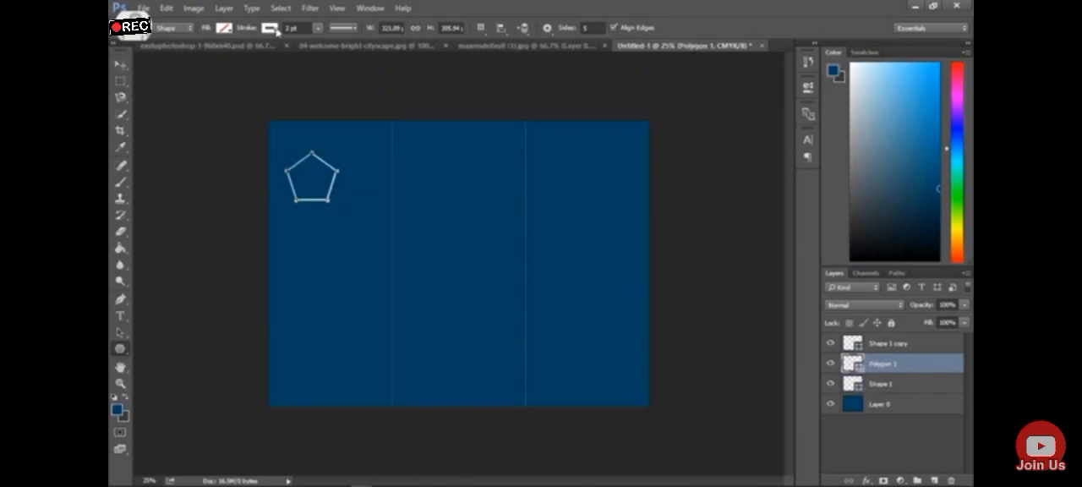
Remove the pentagon's stroke and fill it with white
click(271, 28)
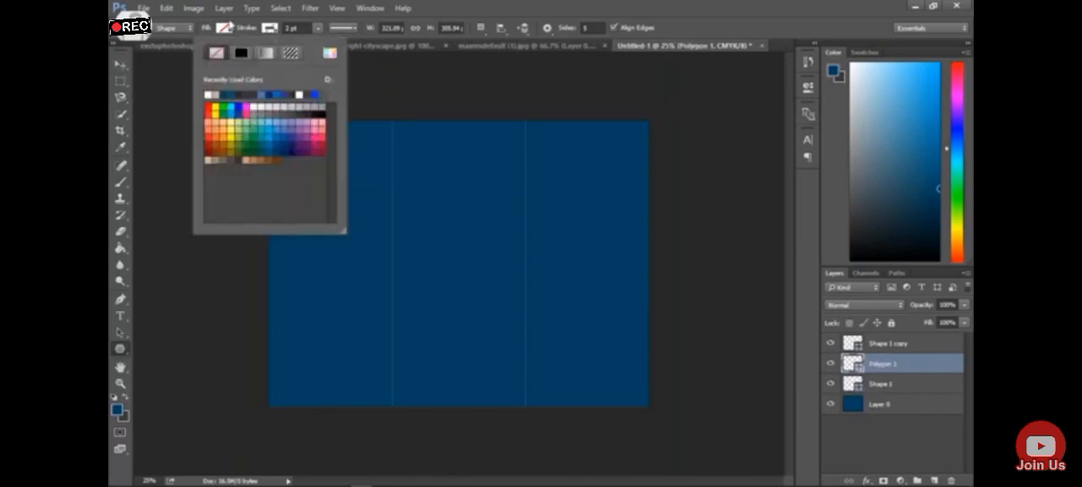
click(228, 31)
click(224, 28)
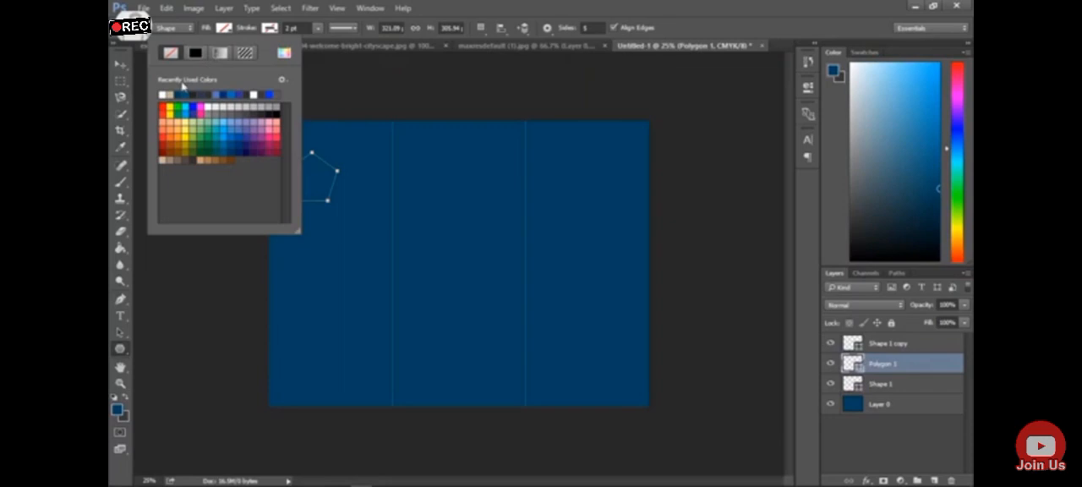
click(166, 93)
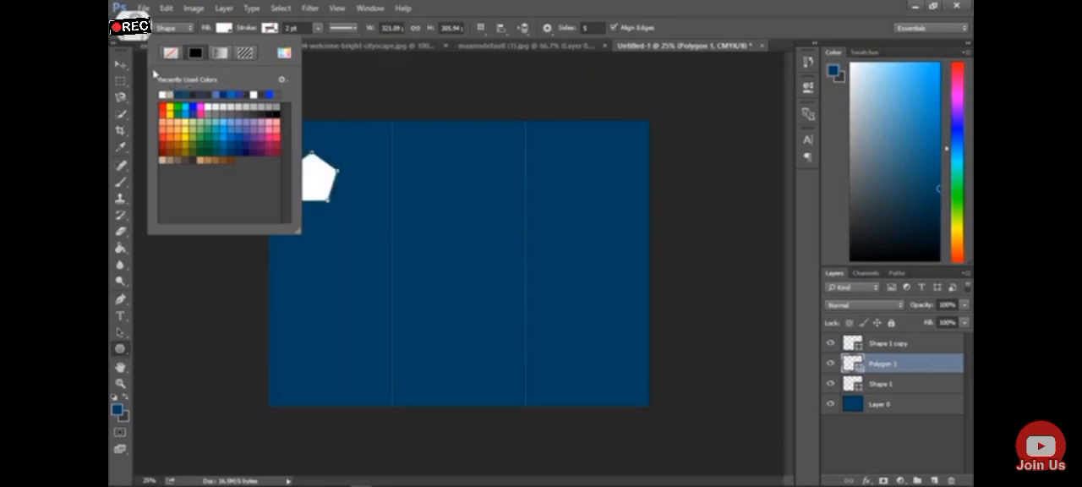
Move the pentagon lower and inward within the left column and scale it down with Free Transform
click(121, 65)
click(121, 65)
drag(305, 174, 329, 223)
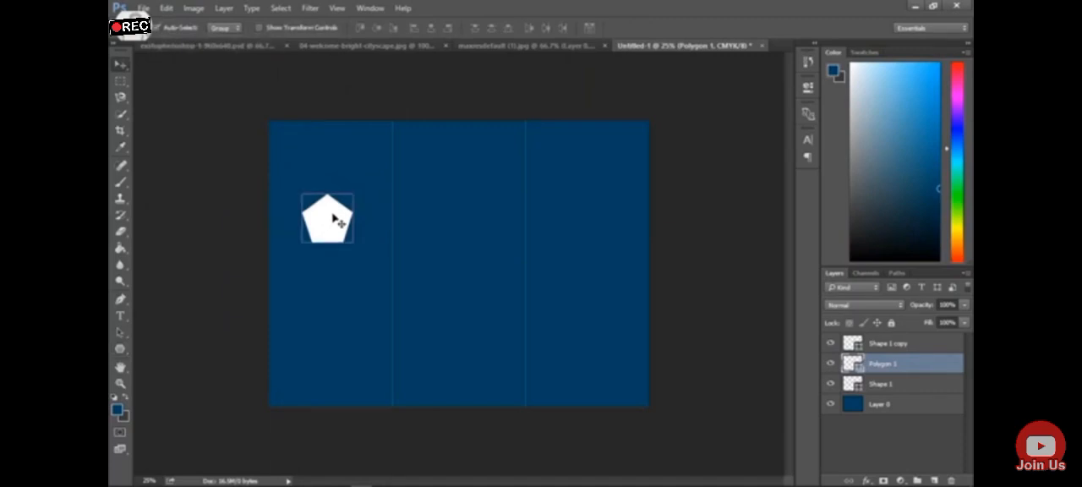
key(ctrl+t)
drag(353, 194, 339, 222)
key(Return)
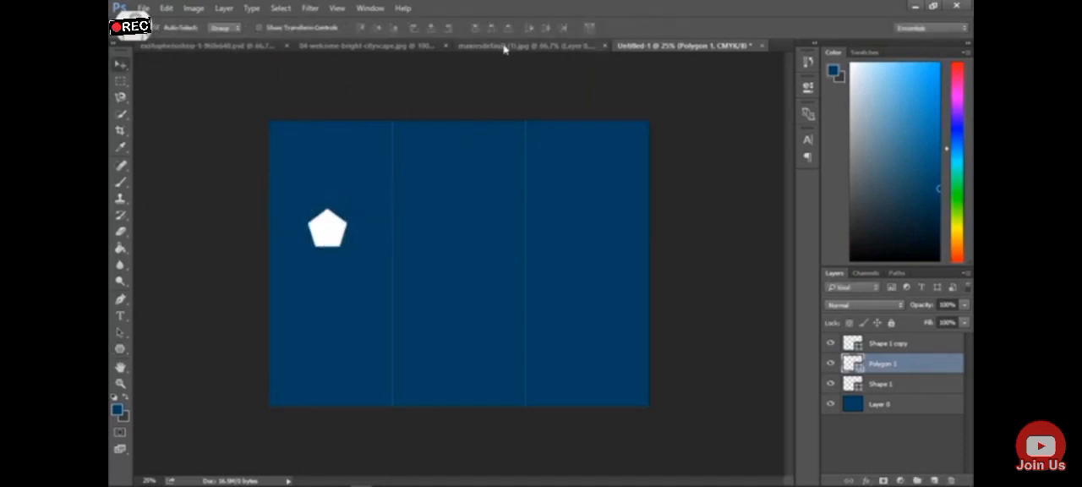
Compare with the reference brochure, then shrink the pentagon further and place it closer to the page's left edge
click(505, 47)
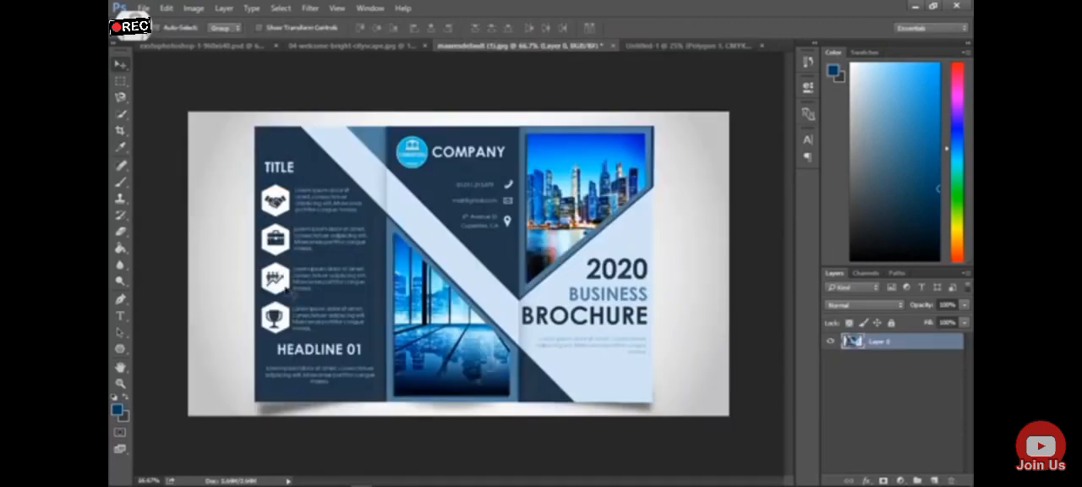
click(638, 48)
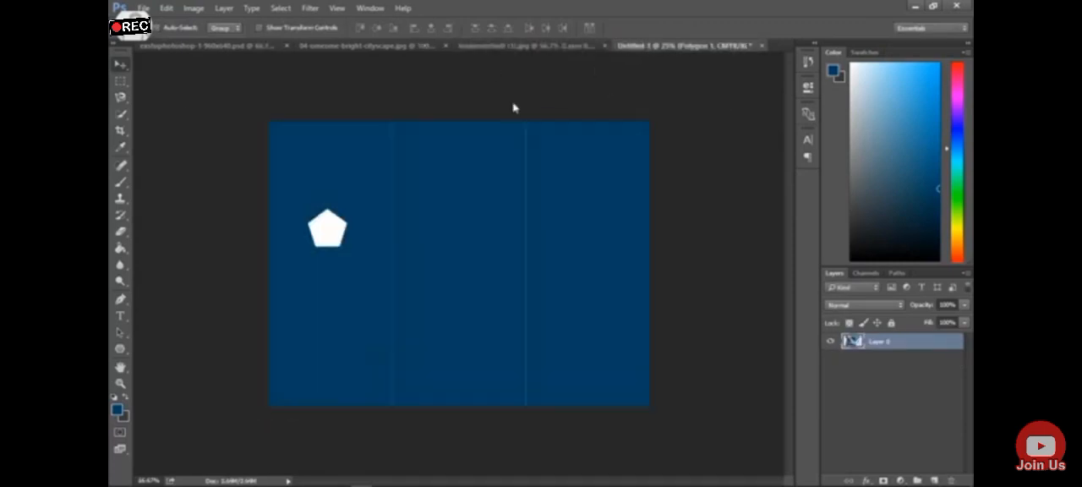
drag(342, 235, 332, 222)
mouse_move(325, 213)
mouse_down()
mouse_move(323, 188)
mouse_move(315, 205)
mouse_up()
key(ctrl+t)
key(Return)
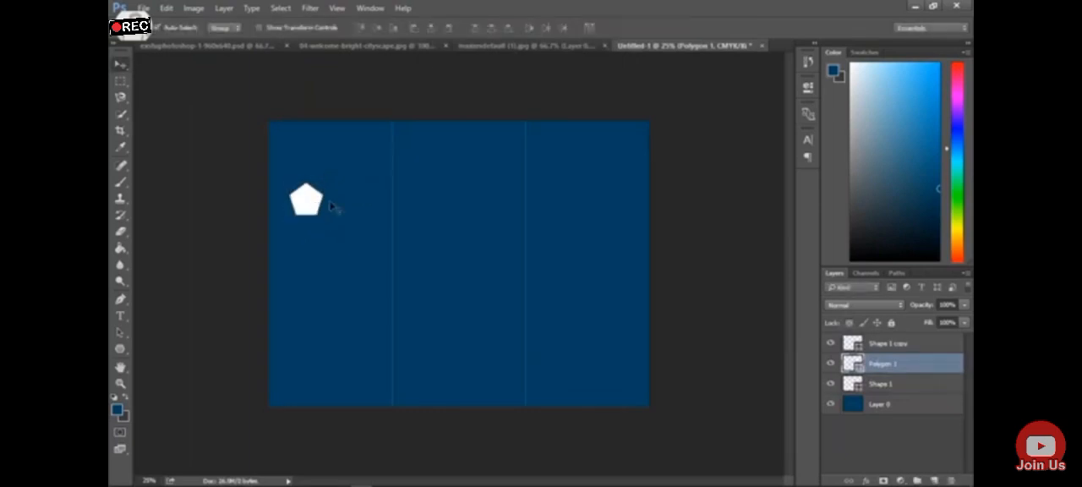
Check the icon column in the reference brochure, duplicate the pentagon layer and place the copy directly below the original
click(507, 46)
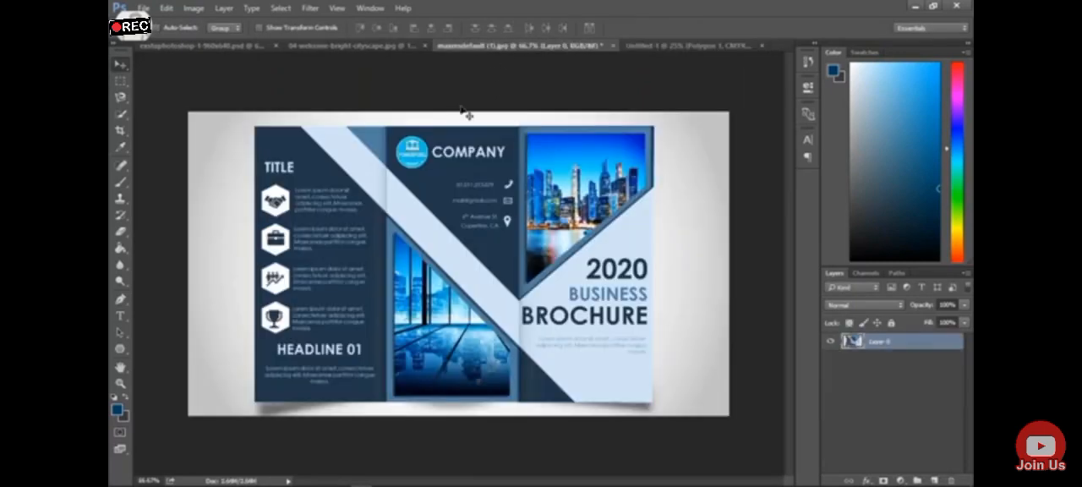
click(688, 45)
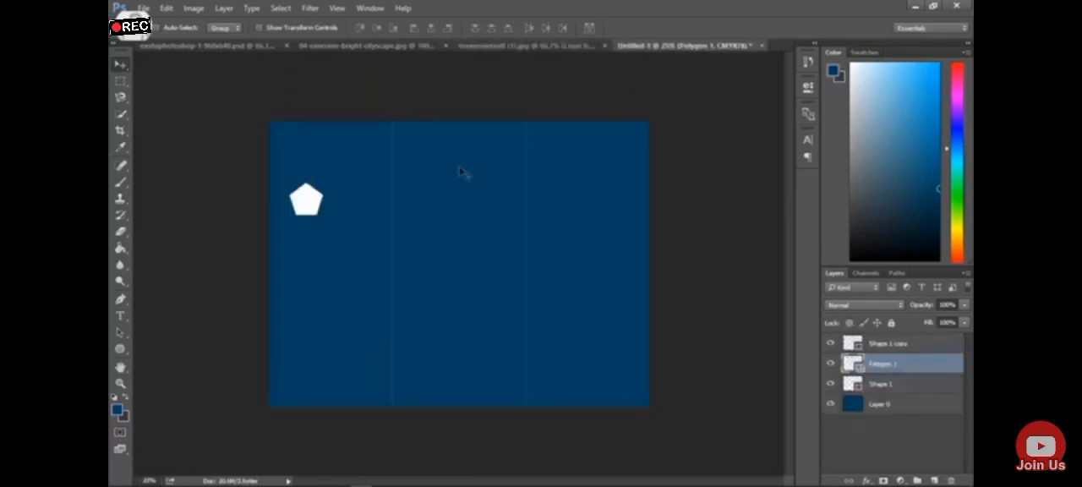
right_click(918, 370)
click(811, 151)
click(649, 145)
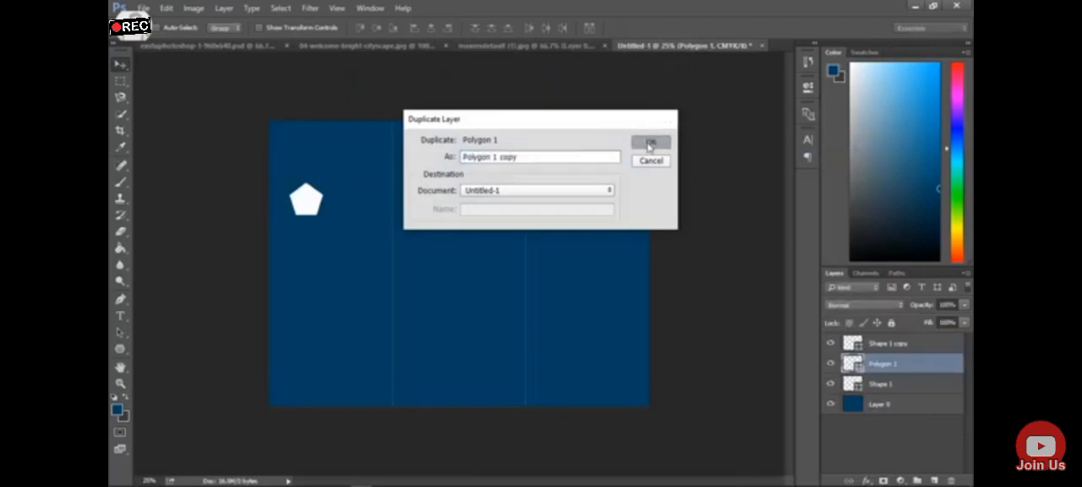
key(ctrl+t)
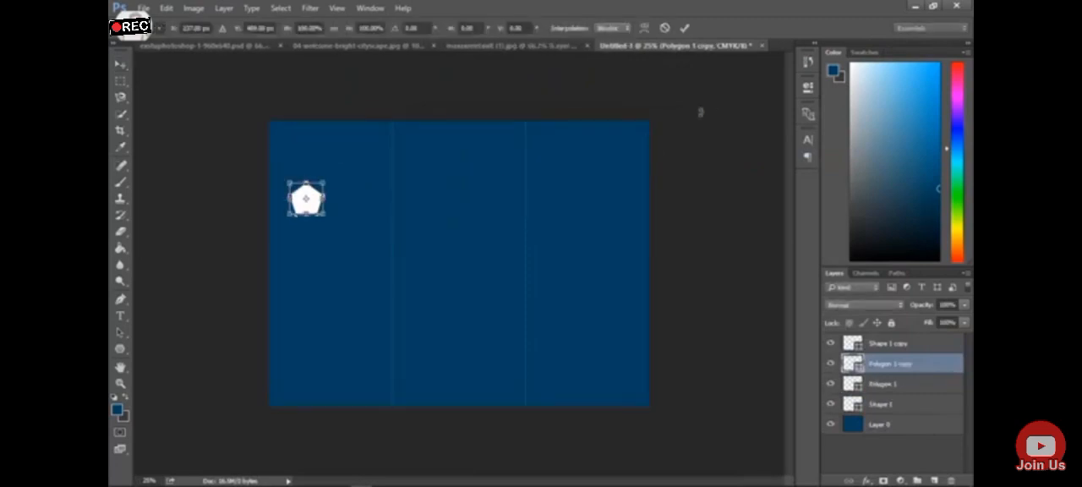
key(Return)
drag(323, 210, 319, 252)
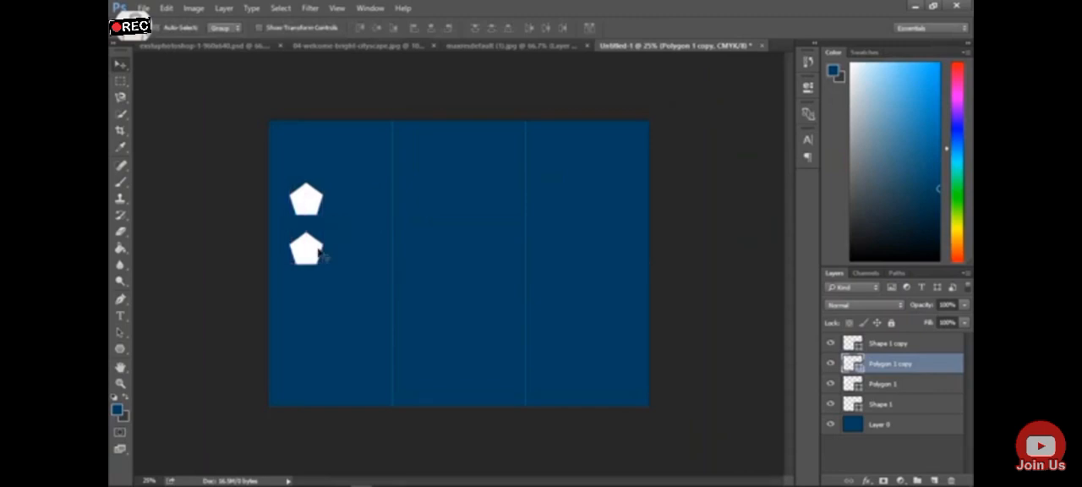
Duplicate the second pentagon's layer and place the copy below it with equal spacing
right_click(939, 378)
click(828, 153)
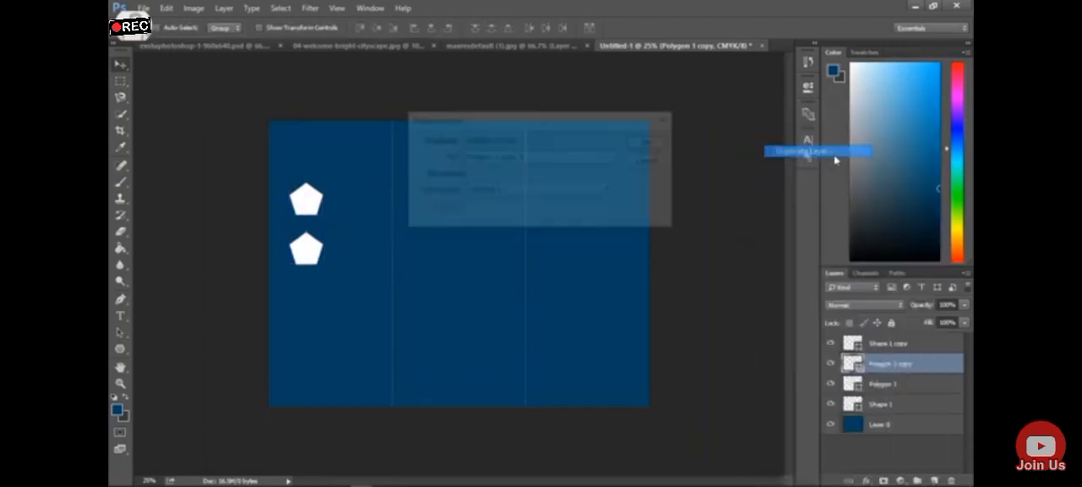
click(667, 144)
drag(308, 258, 305, 310)
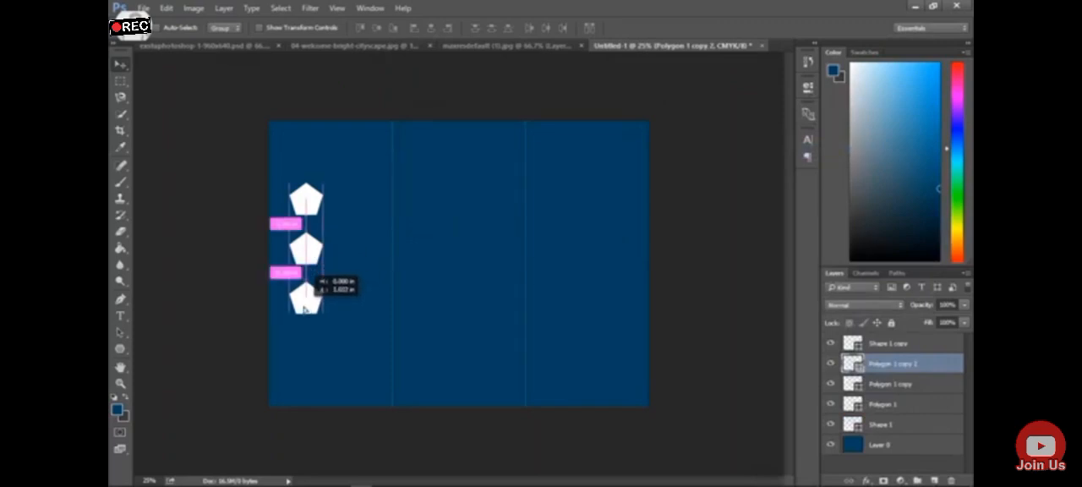
drag(304, 310, 305, 309)
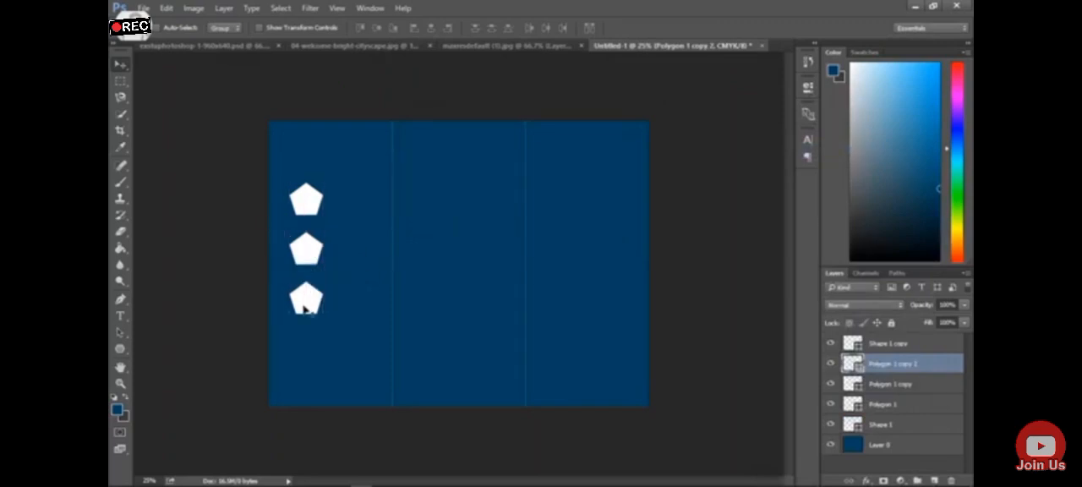
Duplicate the third pentagon's layer and place the copy below it as the fourth in the column
right_click(893, 365)
click(799, 151)
click(664, 142)
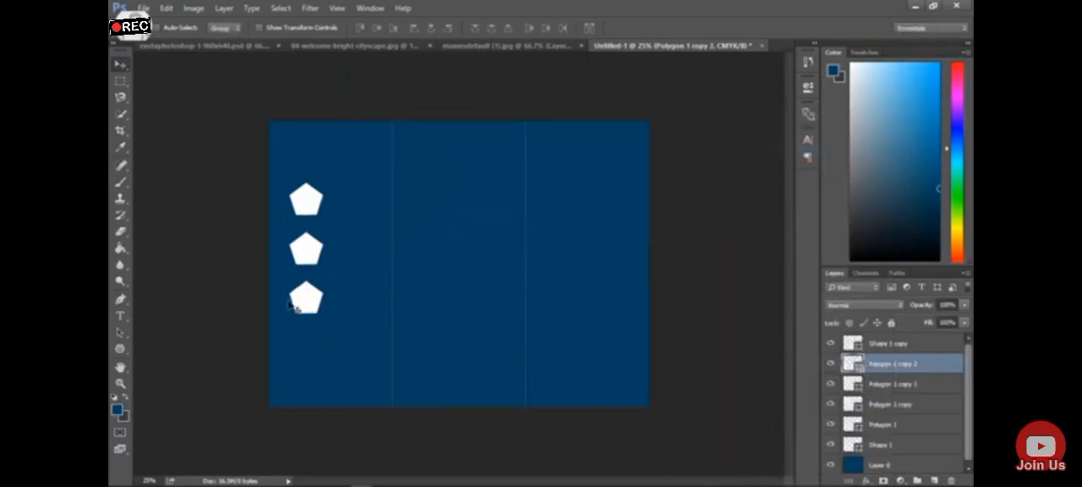
drag(309, 309, 309, 358)
Compare with the reference brochure and move the lower three pentagons up to tighten the column's spacing
click(514, 45)
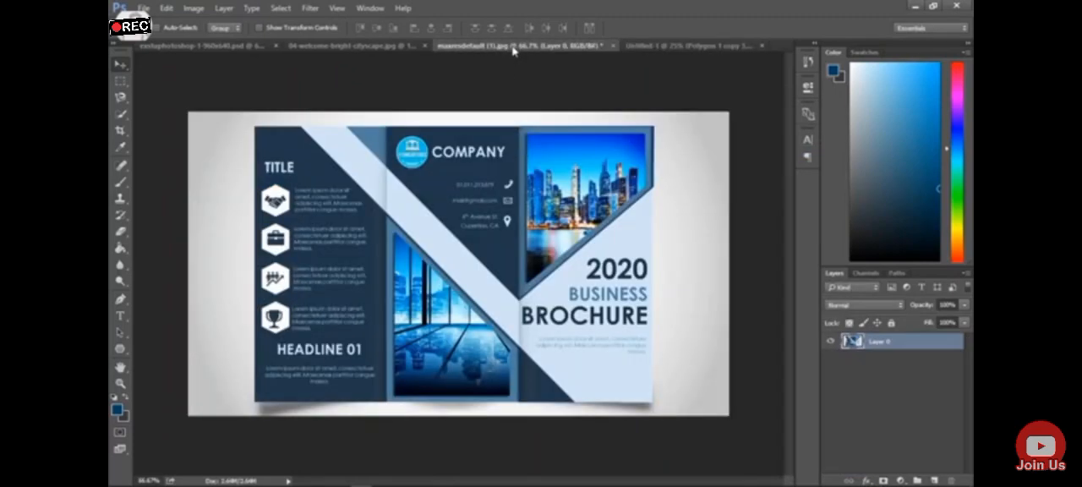
click(649, 45)
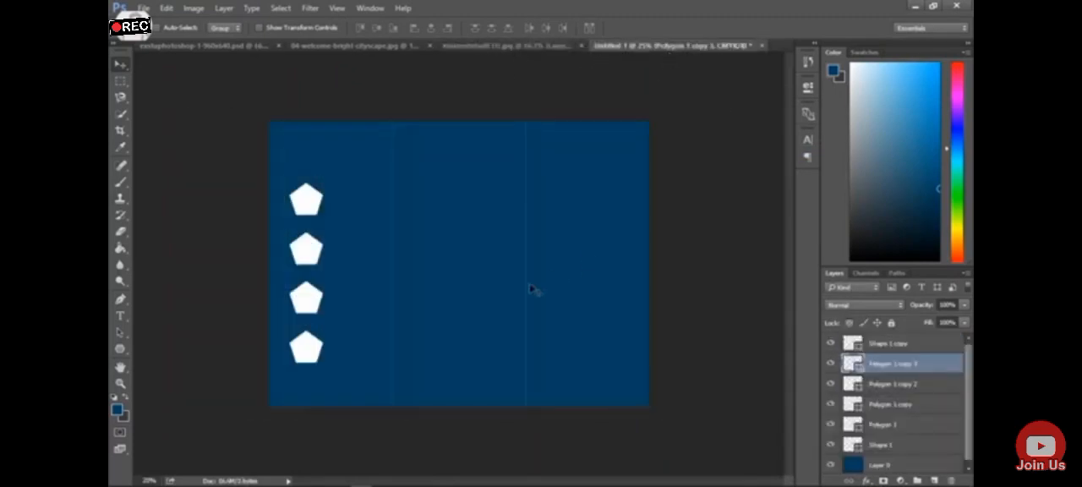
drag(310, 250, 307, 245)
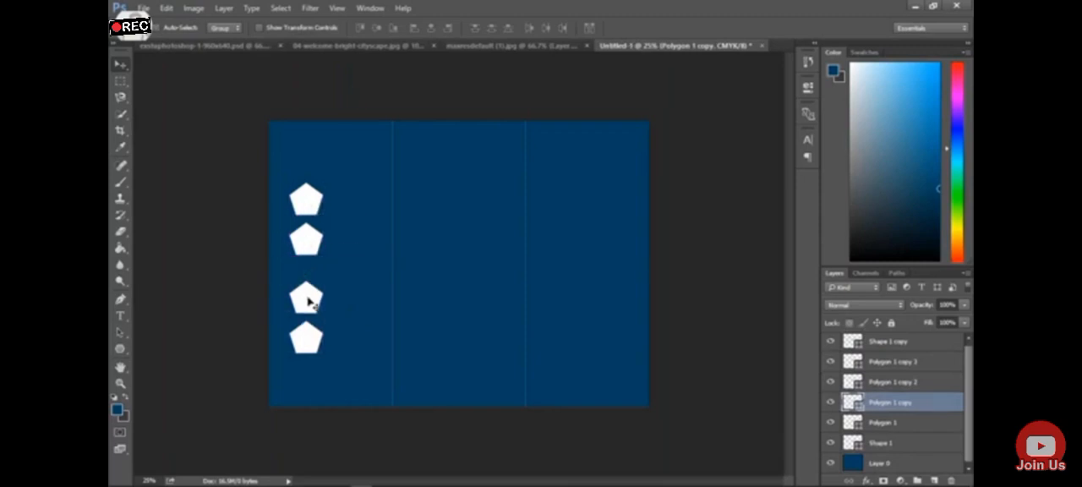
drag(310, 302, 308, 288)
drag(307, 335, 312, 321)
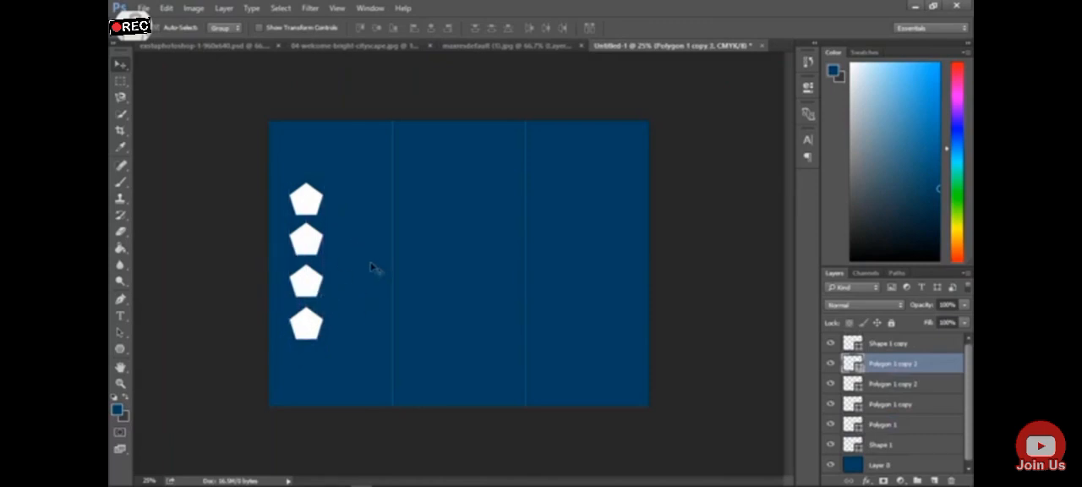
Check the reference brochure, then add the white text TITLE above the top pentagon, aligned with the column's left edge
click(536, 47)
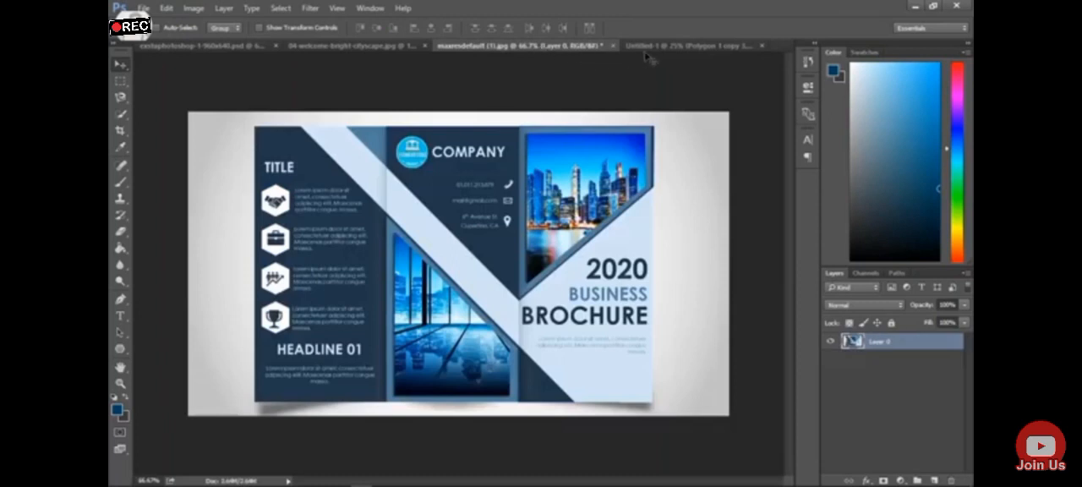
click(659, 46)
click(120, 315)
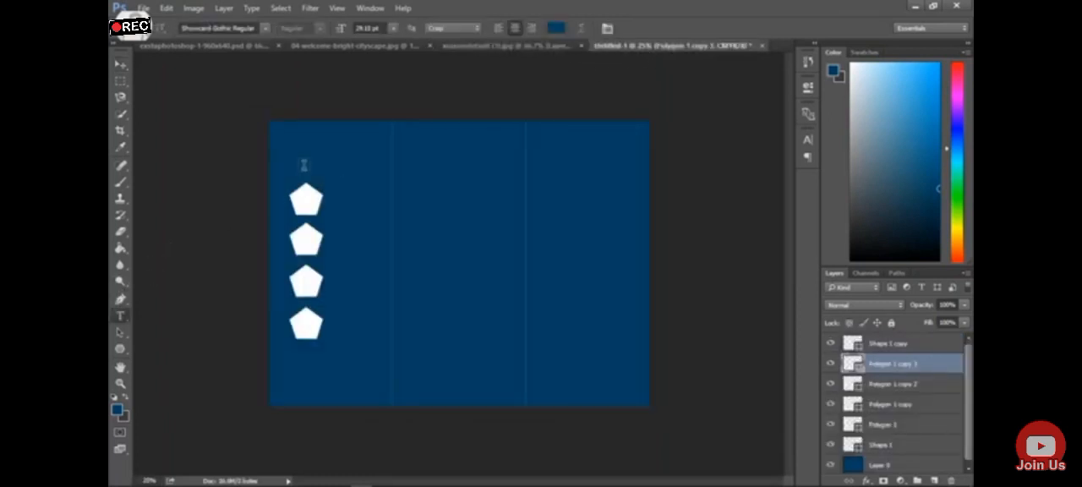
click(304, 165)
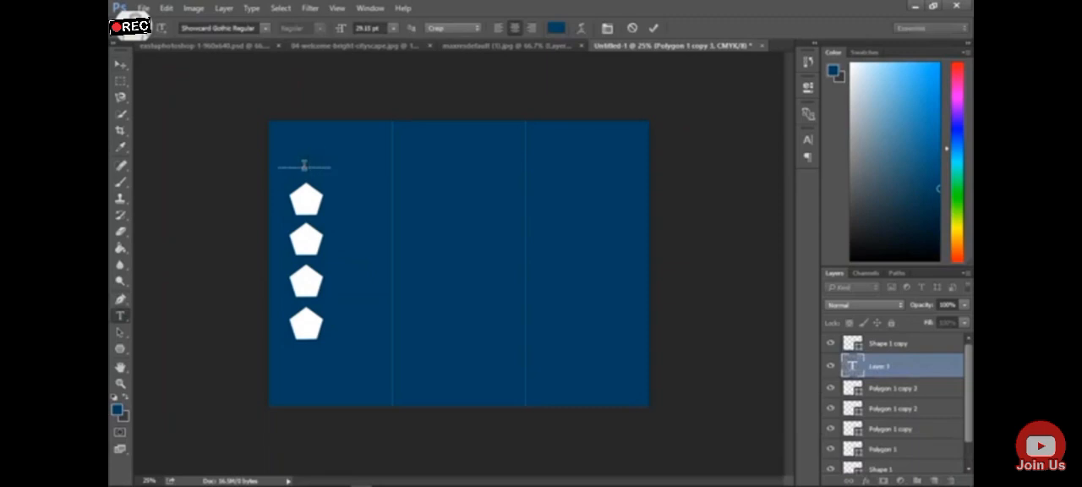
key(ctrl+a)
click(117, 411)
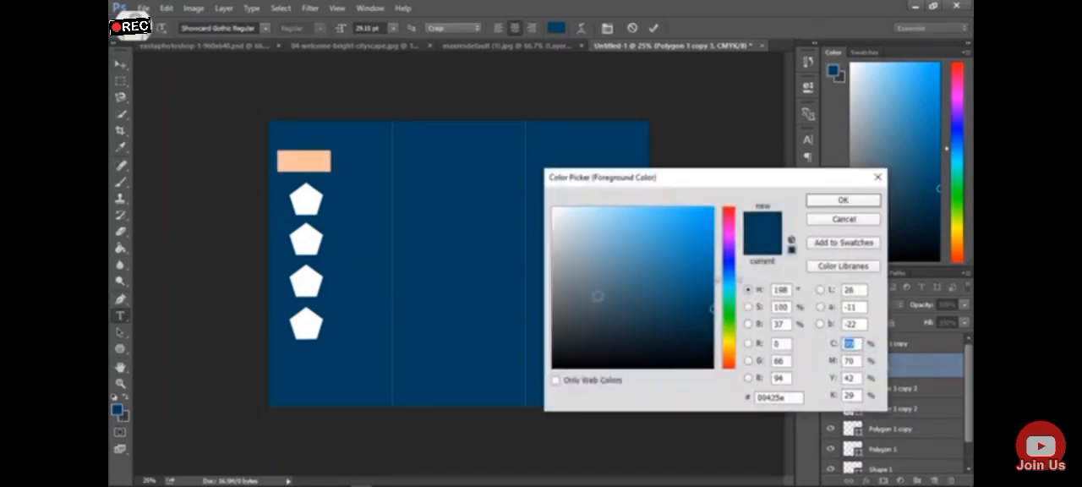
drag(599, 297, 553, 207)
click(864, 200)
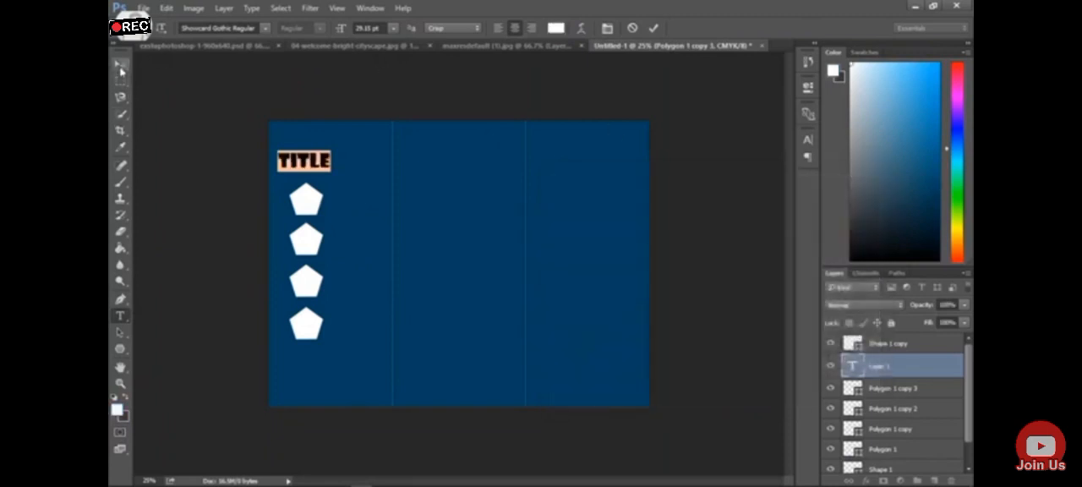
click(121, 64)
drag(306, 146, 326, 160)
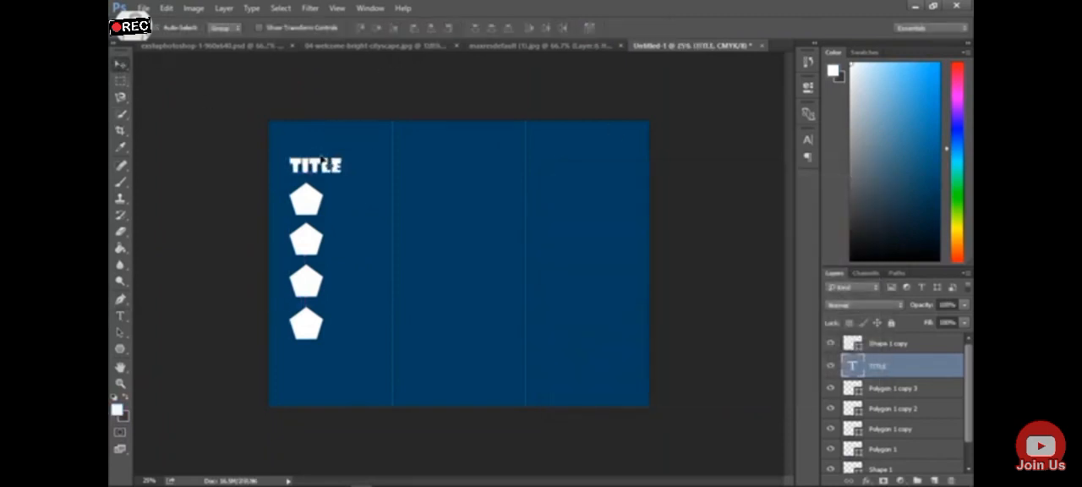
Examine the icon column in the reference brochure and look through the other open images for usable artwork
click(536, 45)
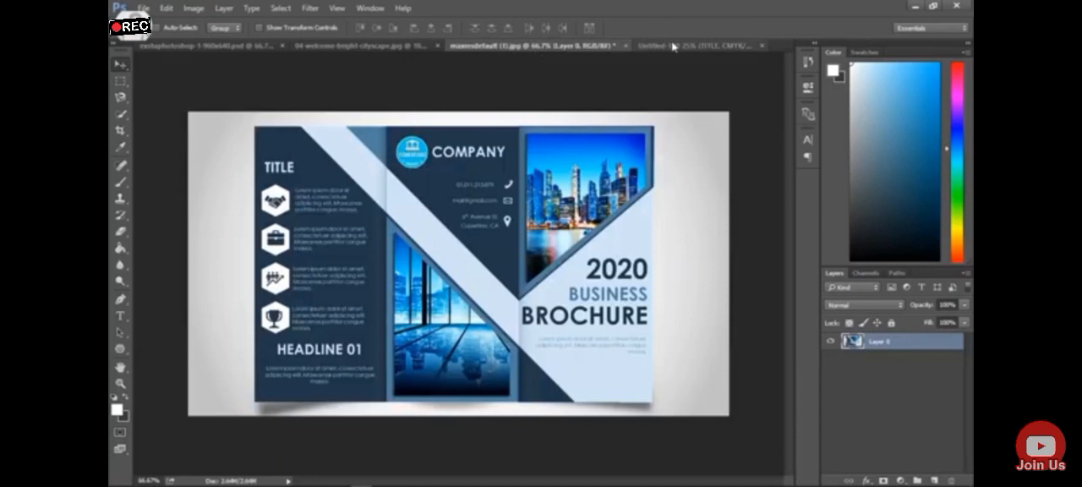
click(673, 46)
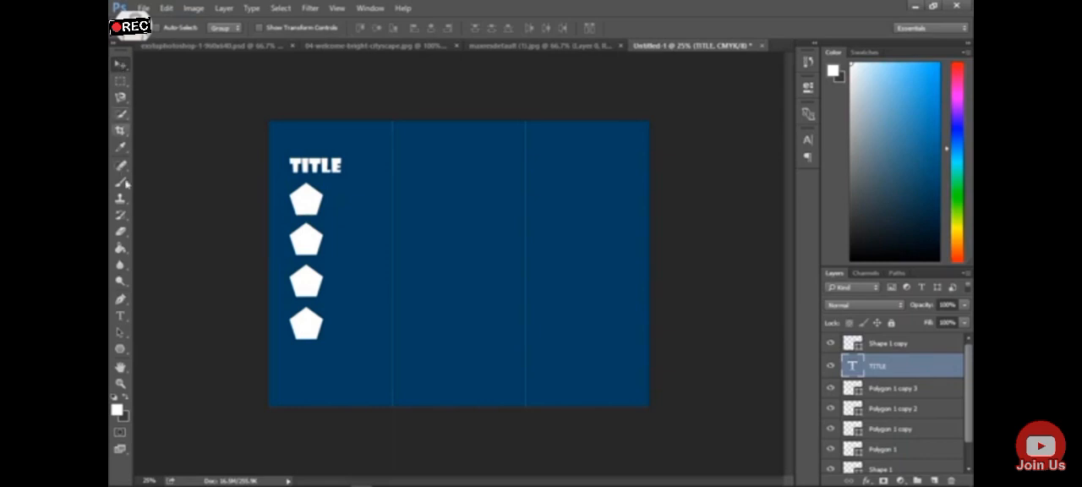
click(583, 48)
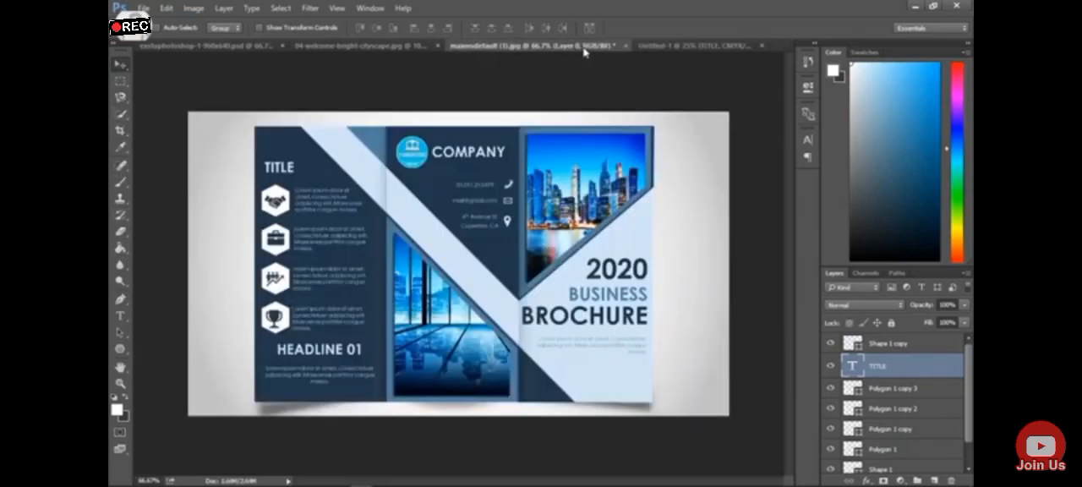
click(691, 45)
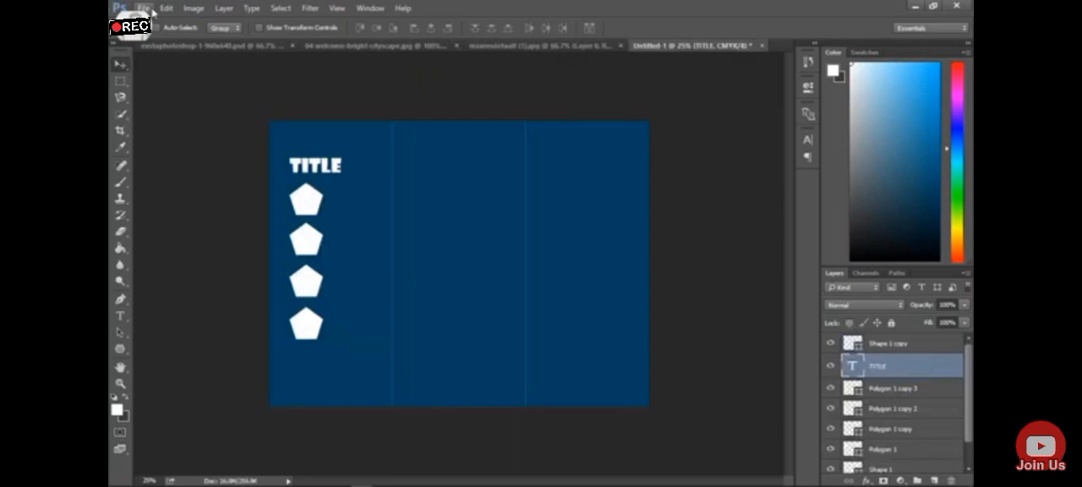
click(363, 46)
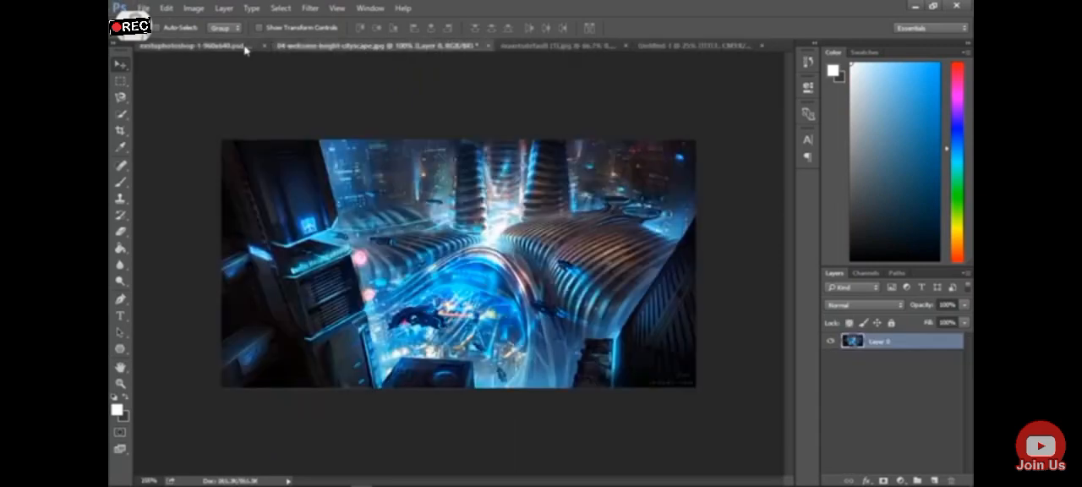
click(245, 49)
click(506, 49)
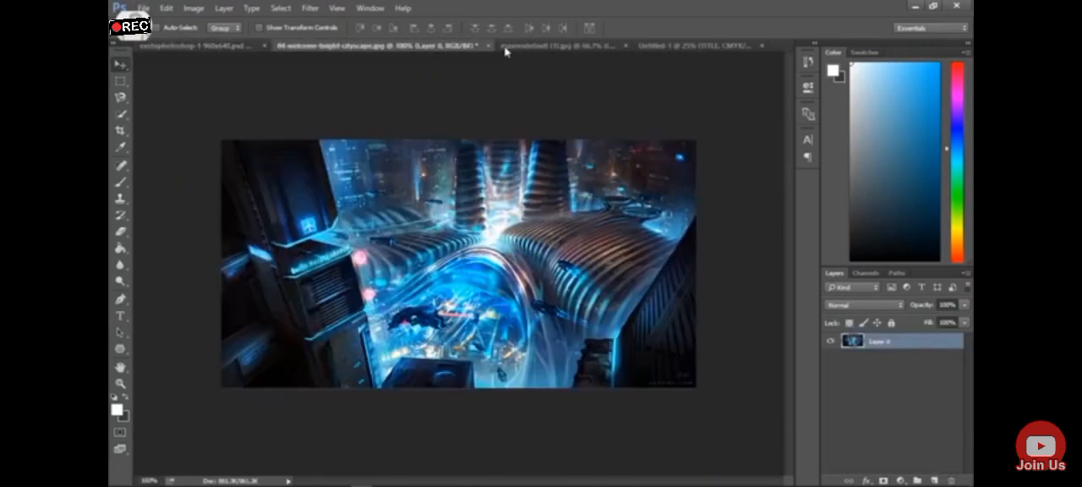
click(594, 47)
click(663, 46)
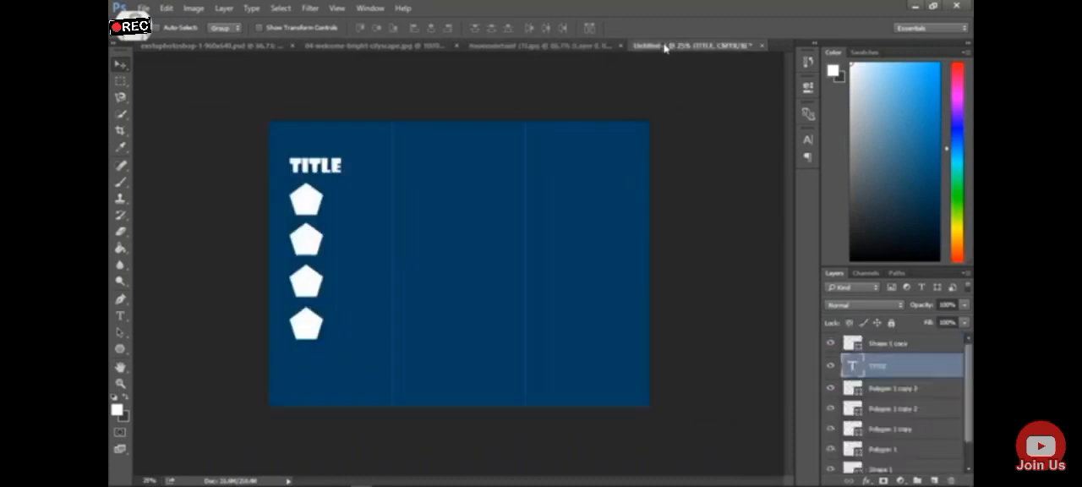
Open the graphic design PNG clipart and bring it into the brochure near the upper pentagons
click(144, 8)
click(148, 31)
double_click(558, 250)
mouse_move(443, 267)
mouse_down()
mouse_move(517, 196)
mouse_move(436, 54)
mouse_move(399, 159)
mouse_move(331, 217)
mouse_up()
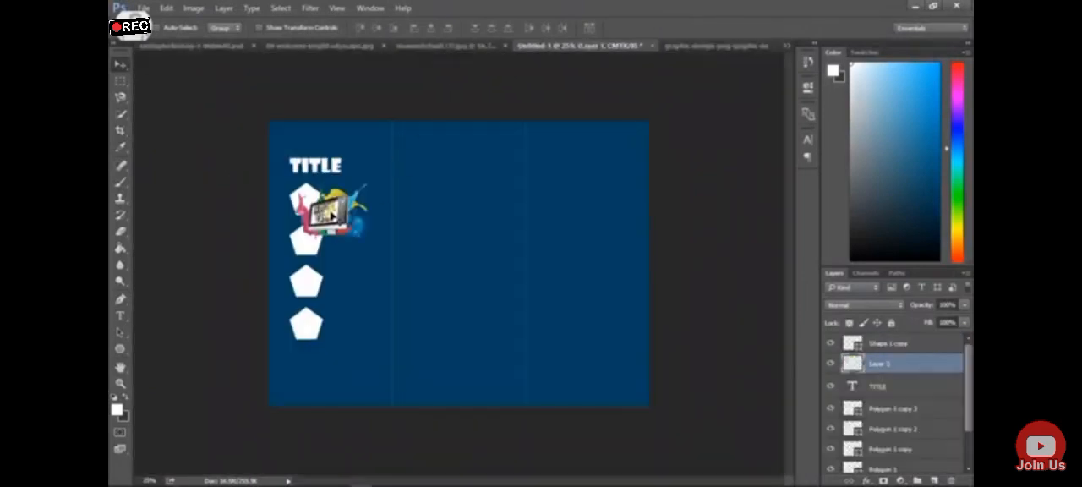
Scale the graphic design artwork down to fit inside the top pentagon and close the source image
key(ctrl+t)
drag(375, 183, 323, 220)
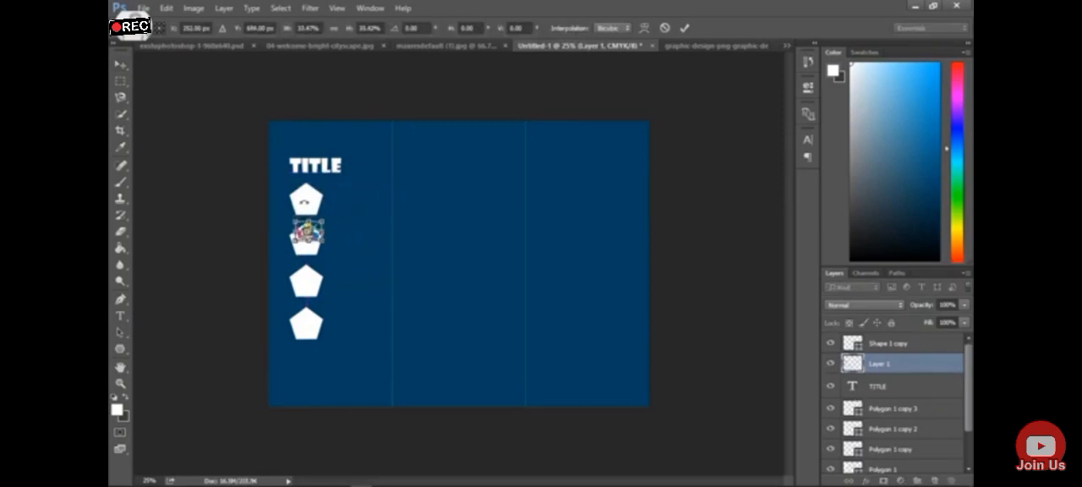
mouse_move(310, 230)
mouse_down()
mouse_move(309, 203)
mouse_move(309, 232)
mouse_up()
drag(311, 235, 318, 204)
key(Return)
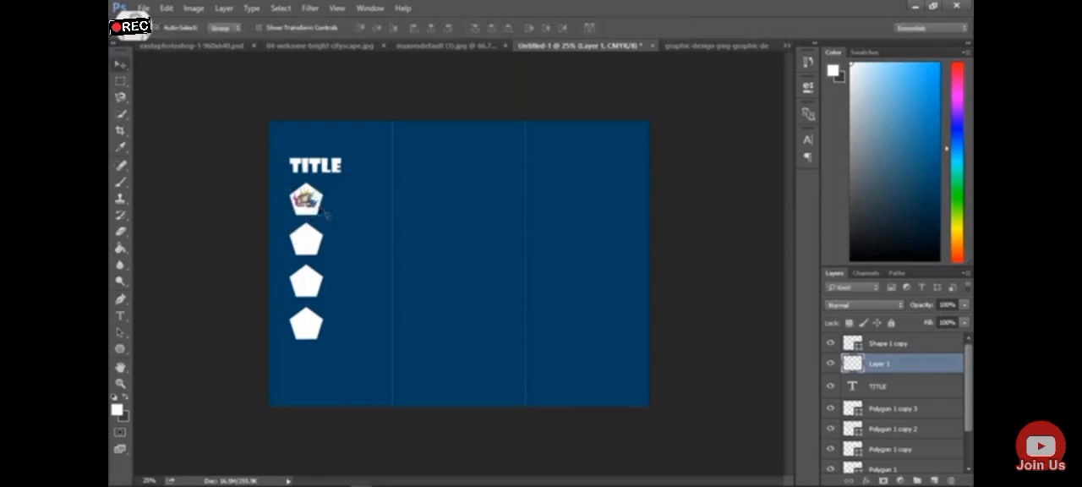
click(718, 45)
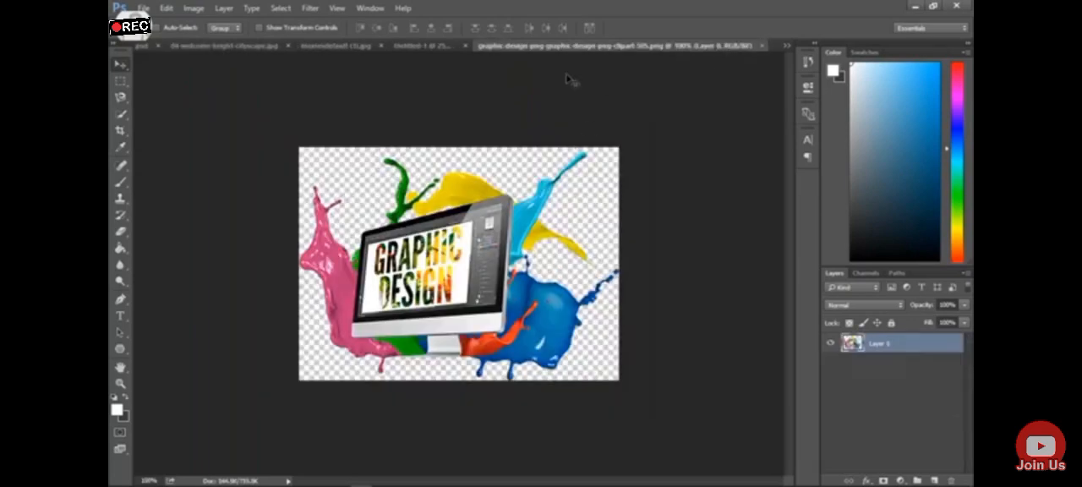
click(761, 45)
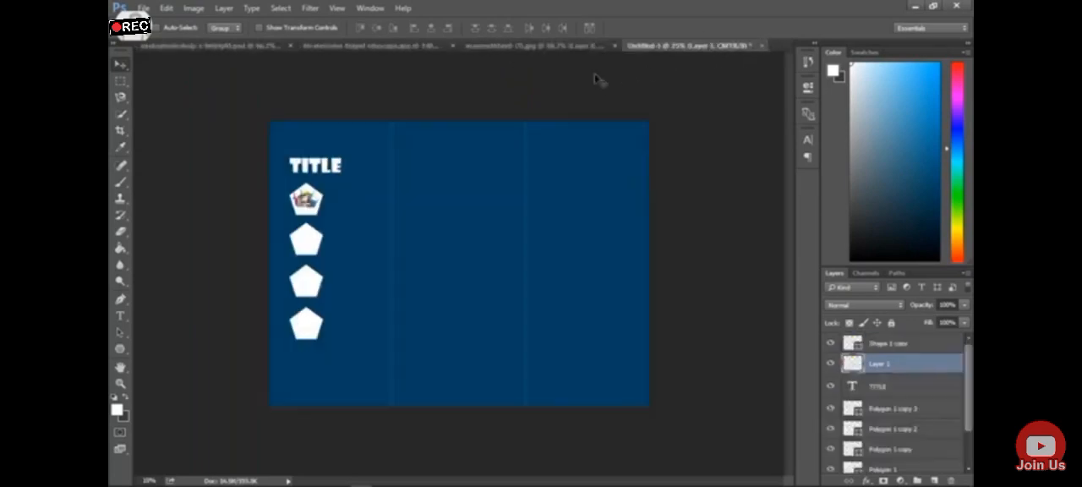
Check the reference brochure and add three lines of placeholder text near the top pentagon: HASDAHDIUAHD, ASDBHASBDJAW, AKSAKSJAS
click(440, 47)
click(554, 45)
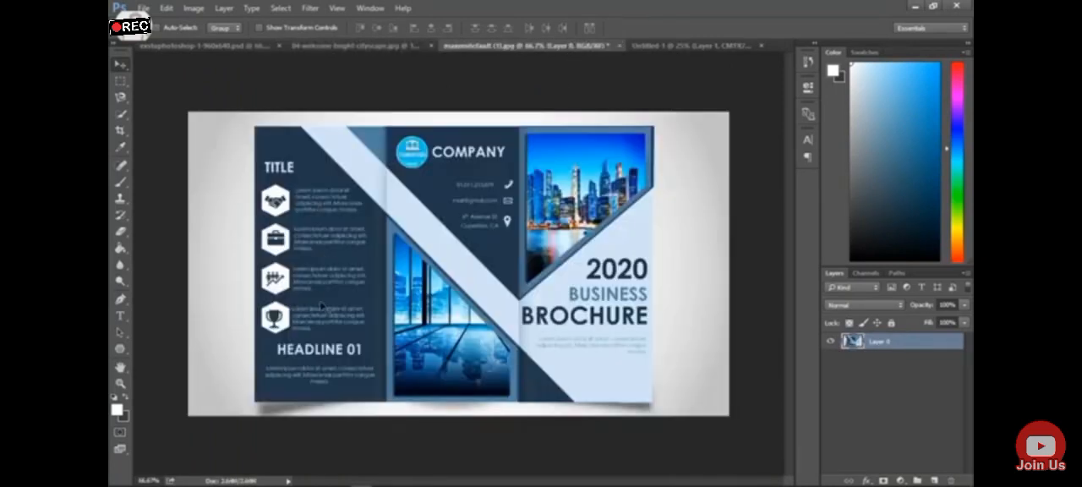
click(673, 45)
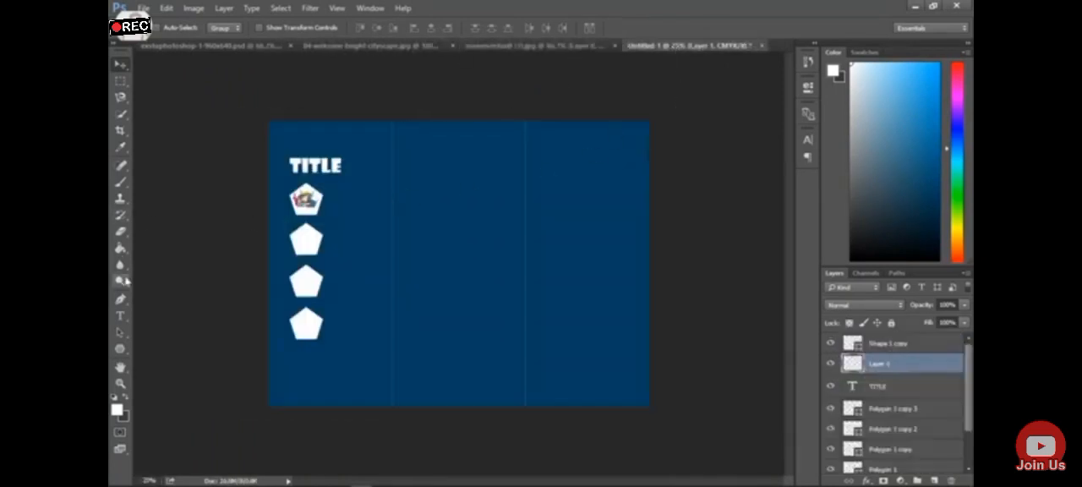
click(121, 316)
click(355, 191)
text(HASDAHDIUAHDASDHASBDJAWHDAB)
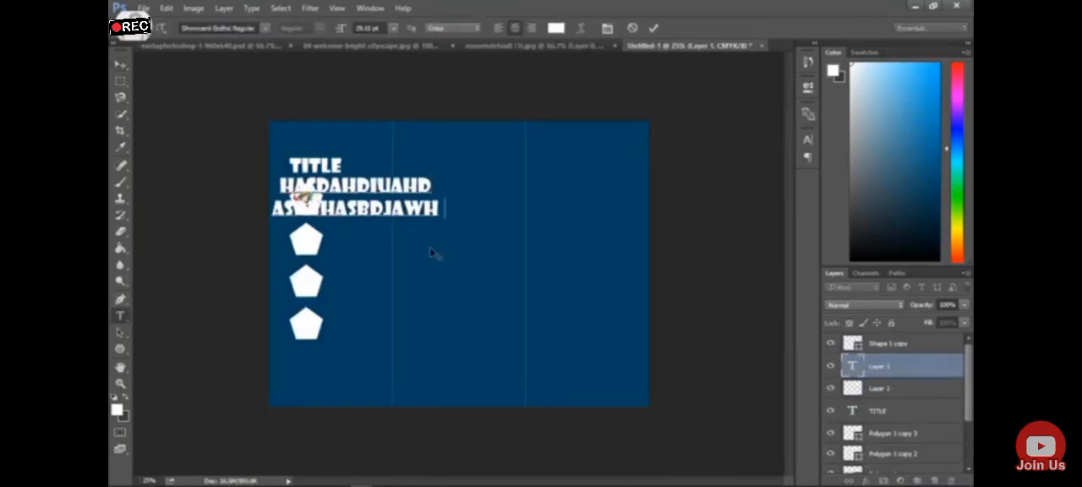
key(BackSpace)
key(BackSpace)
key(BackSpace)
key(BackSpace)
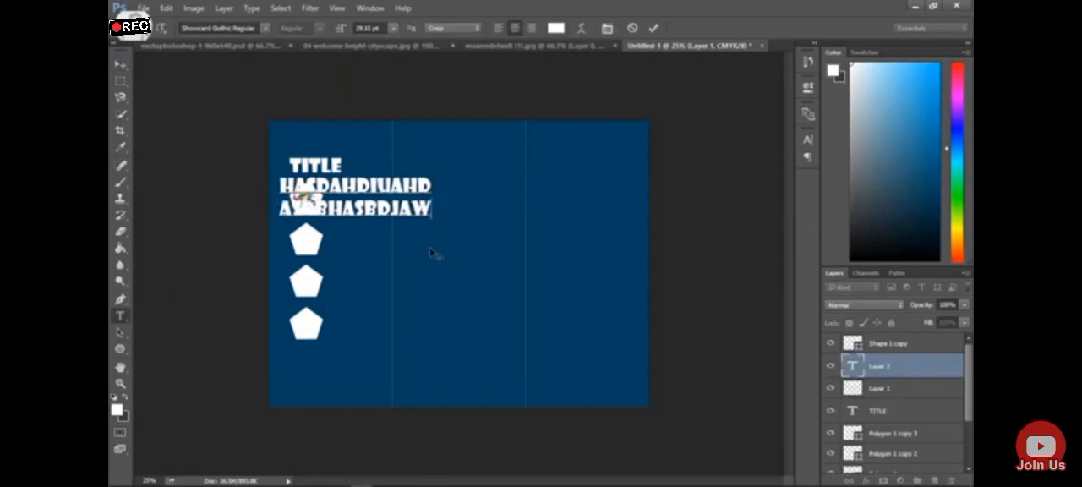
text(AKSAKSJAS)
Set all the placeholder text to Segoe UI Bold and reduce its font size to a small caption
key(ctrl+a)
click(264, 28)
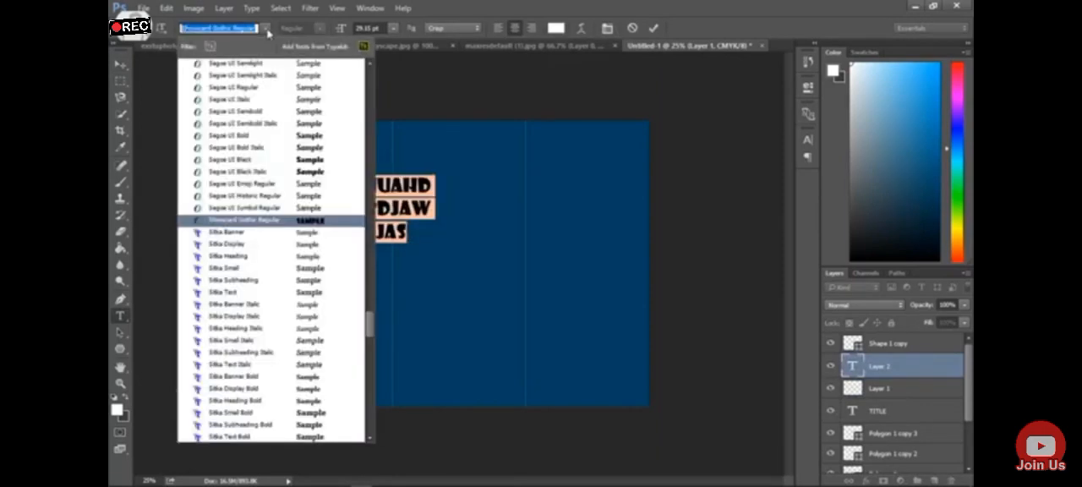
click(305, 100)
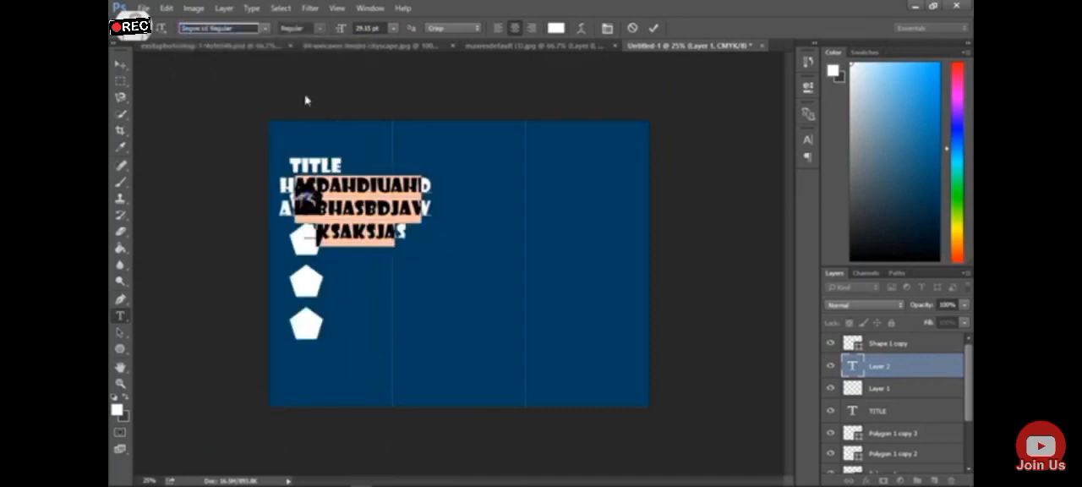
click(320, 29)
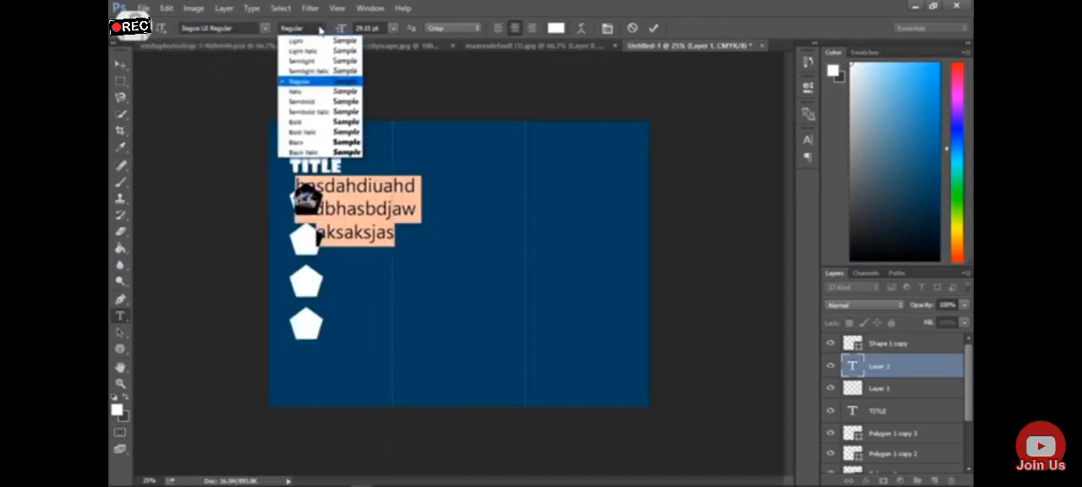
click(325, 122)
click(393, 30)
click(382, 74)
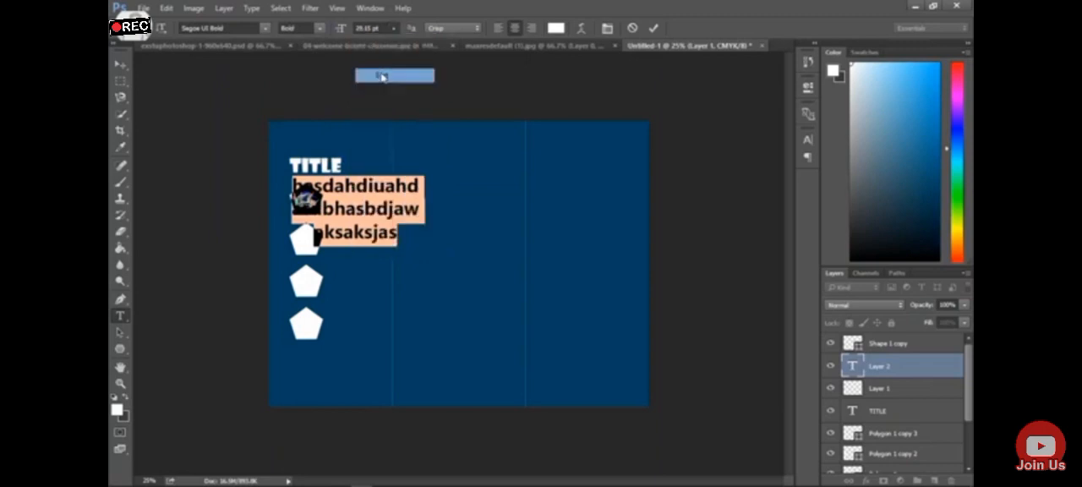
click(394, 30)
click(380, 88)
Move the placeholder text close beside the top pentagon, vertically centred on it
click(119, 65)
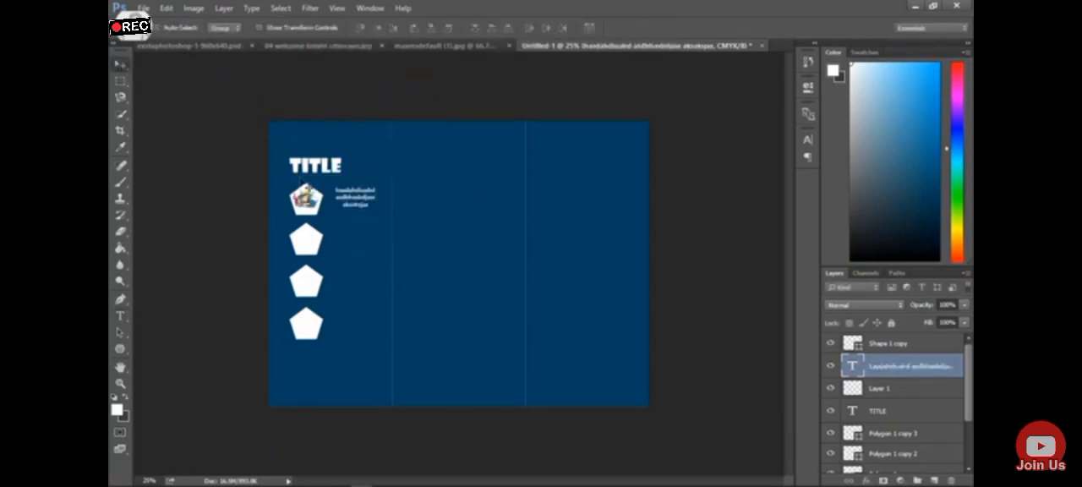
mouse_move(344, 201)
mouse_down()
mouse_move(358, 203)
mouse_move(345, 204)
mouse_up()
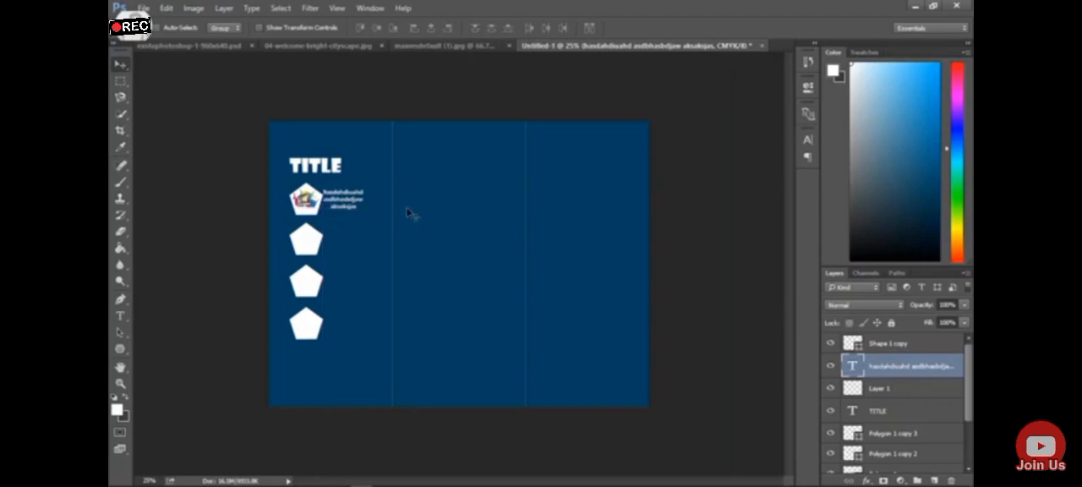
key(Down)
key(Down)
key(Down)
key(Down)
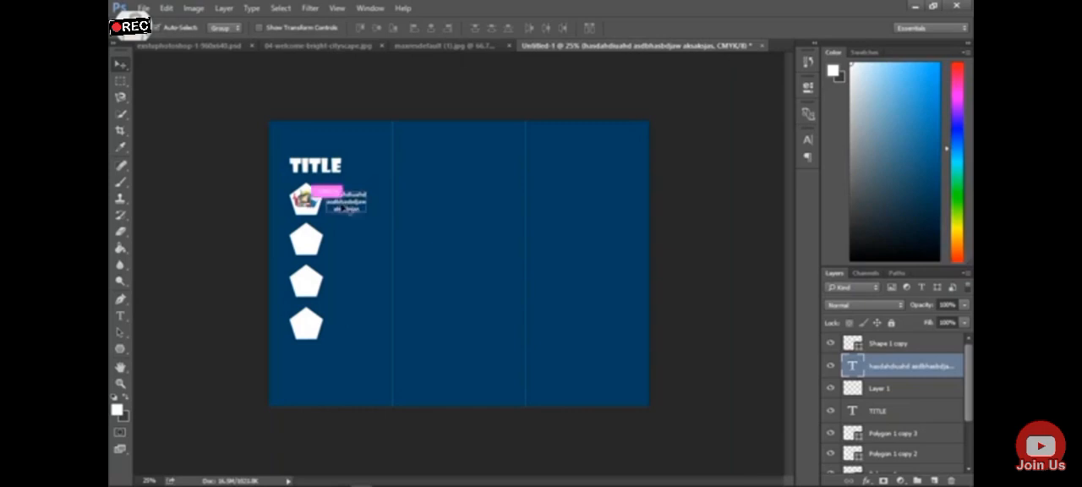
Stretch the placeholder text to about 147% width so it nearly reaches the first fold line
key(ctrl+t)
drag(372, 190, 391, 188)
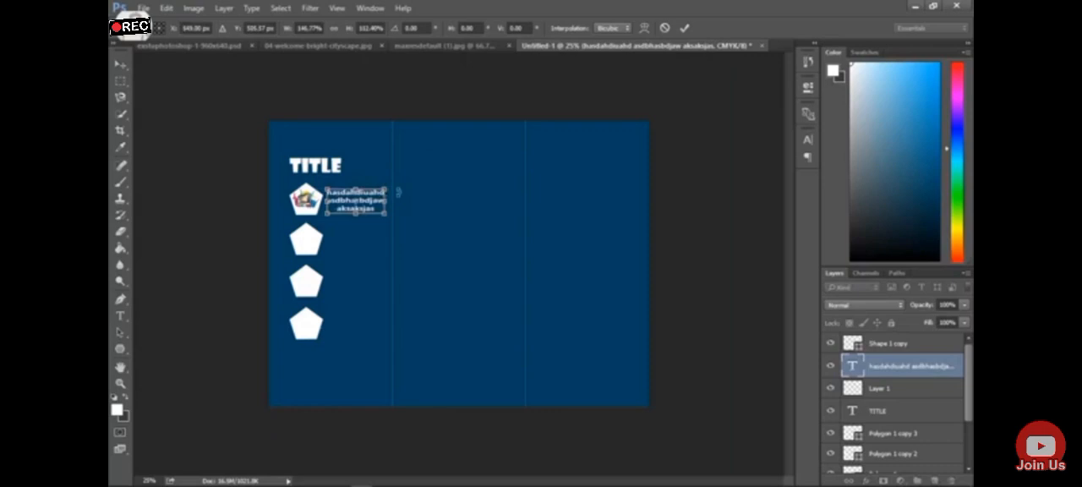
key(Return)
Duplicate the placeholder text layer and move the copy straight down beside the second pentagon
right_click(898, 365)
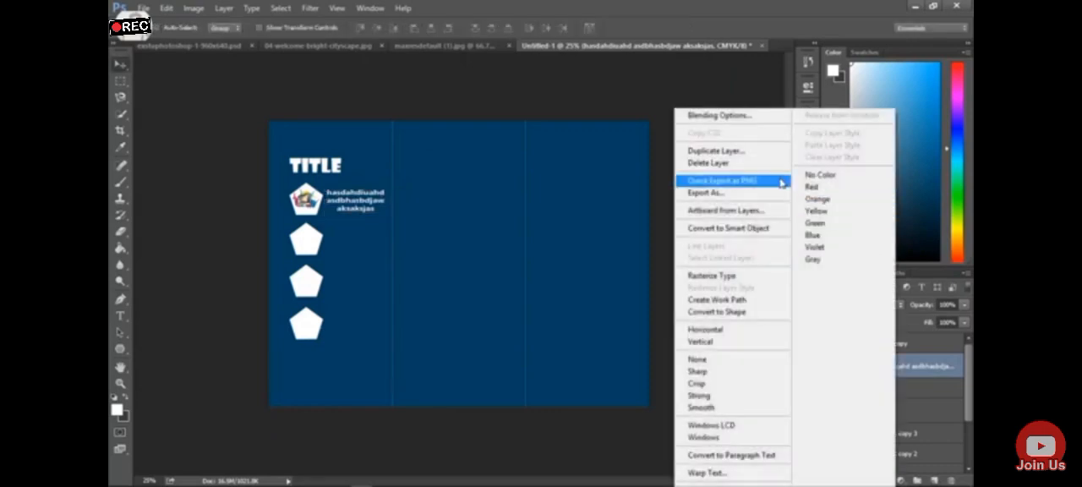
click(735, 150)
click(666, 142)
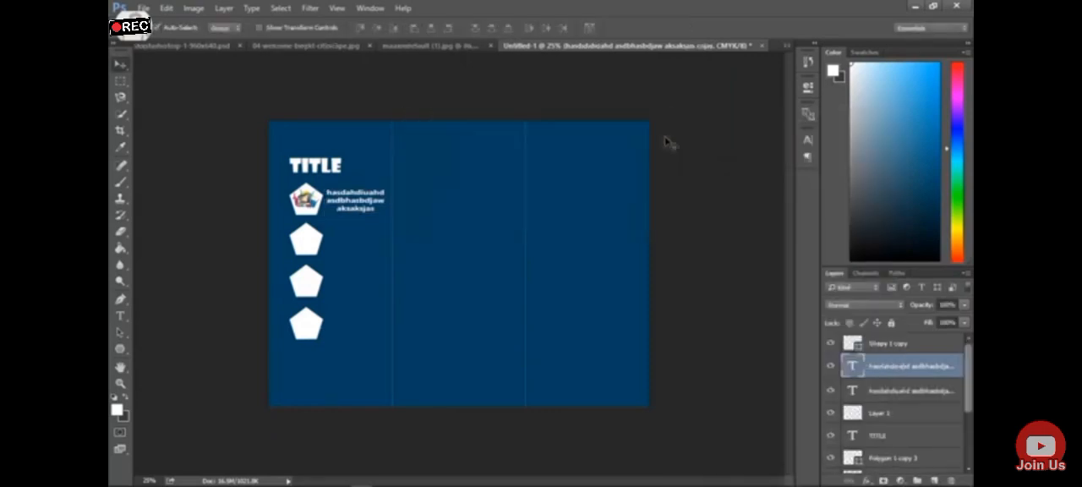
key(ctrl+t)
key(shift+Down)
key(shift+Down)
key(shift+Down)
key(shift+Down)
key(shift+Down)
key(shift+Down)
key(shift+Down)
key(shift+Down)
key(shift+Down)
key(shift+Down)
key(shift+Down)
key(shift+Down)
key(shift+Down)
key(shift+Down)
key(shift+Down)
key(shift+Down)
key(shift+Down)
key(shift+Down)
key(shift+Down)
key(shift+Down)
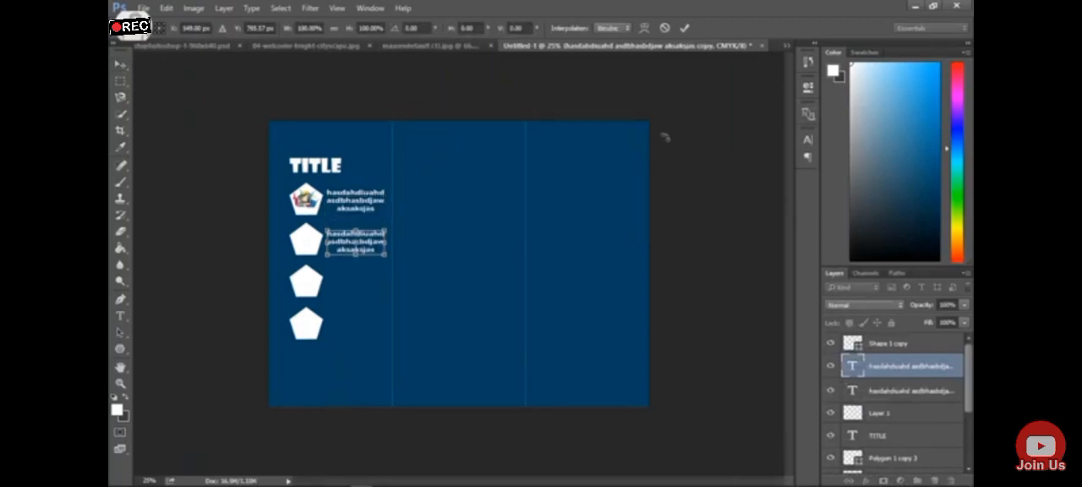
key(Return)
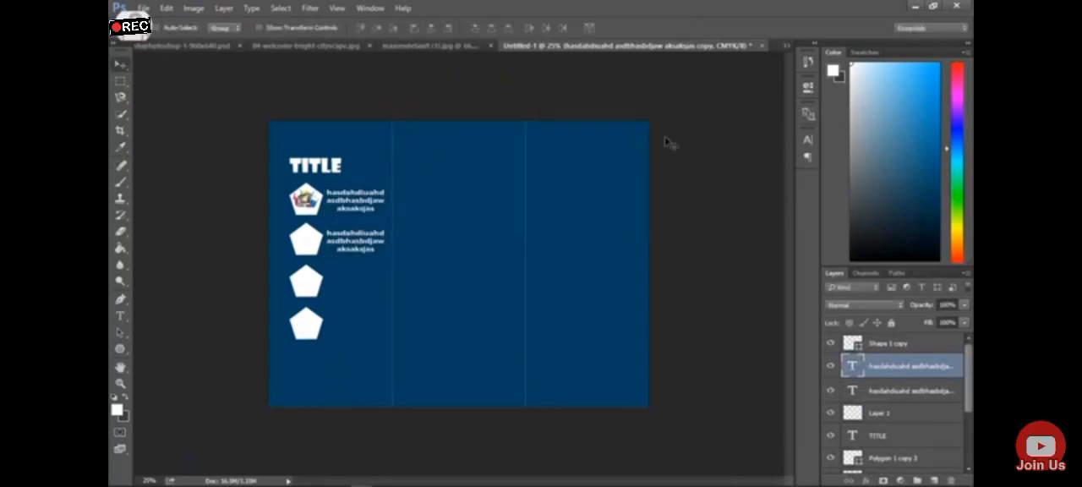
Duplicate the placeholder text layer beside the second pentagon and move the copy straight down beside the third pentagon
right_click(958, 376)
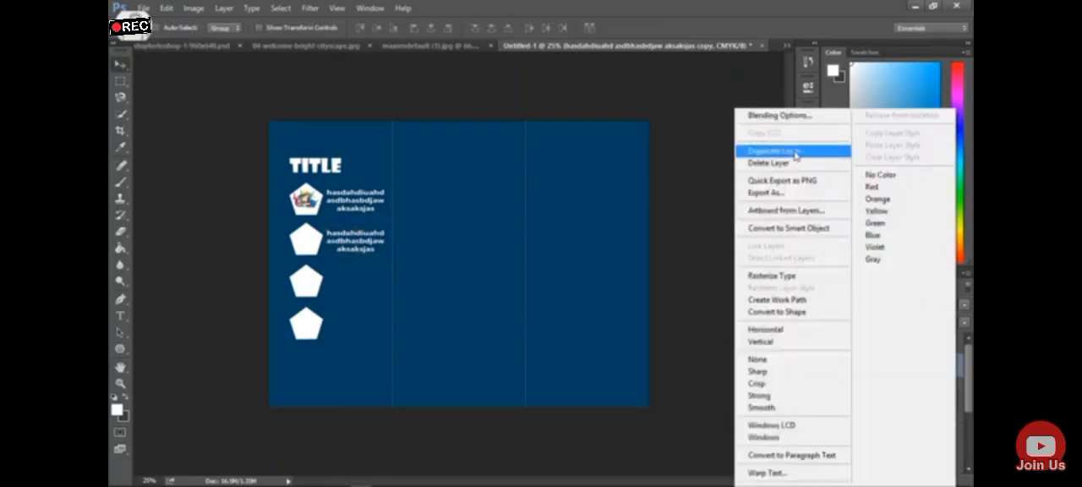
click(795, 151)
click(651, 140)
key(ctrl+t)
key(shift+Down)
key(shift+Down)
key(shift+Down)
key(shift+Down)
key(shift+Down)
key(shift+Down)
key(shift+Down)
key(shift+Down)
key(shift+Down)
key(shift+Down)
key(shift+Down)
key(shift+Down)
key(shift+Down)
key(shift+Down)
key(shift+Down)
key(shift+Down)
key(shift+Down)
key(shift+Down)
key(shift+Down)
key(shift+Down)
key(shift+Down)
key(shift+Down)
key(shift+Down)
key(Return)
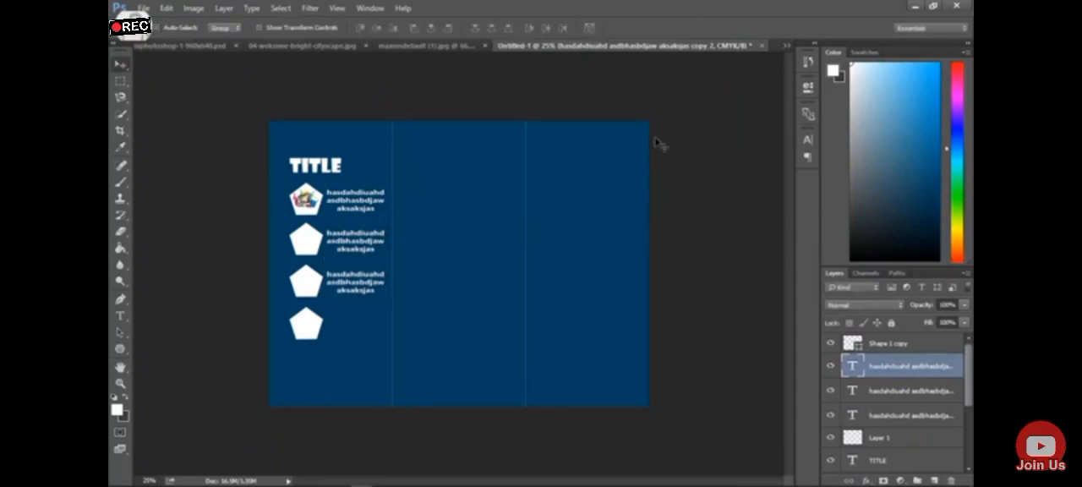
Duplicate the third placeholder text and move the copy straight down beside the fourth pentagon
right_click(883, 364)
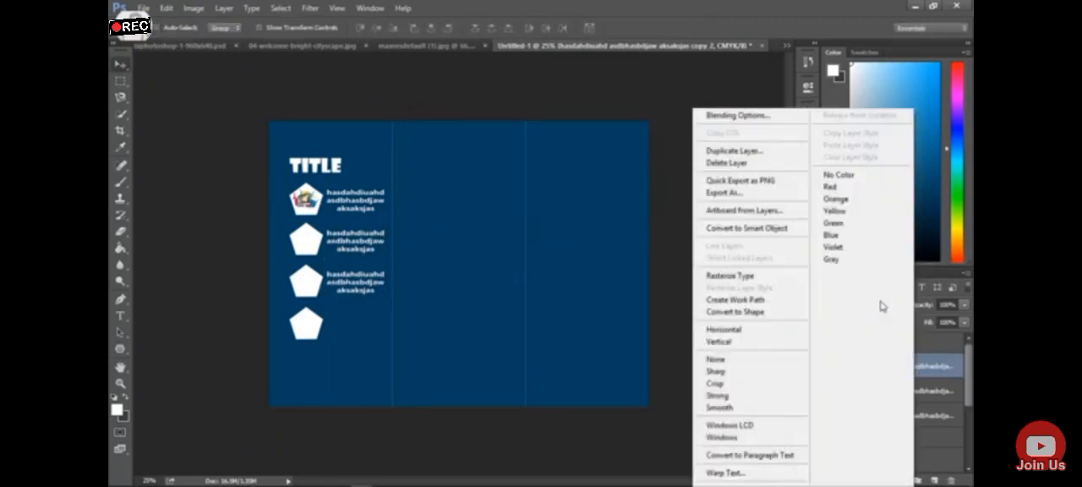
click(729, 150)
key(Return)
key(ctrl+t)
key(shift+Down)
key(shift+Down)
key(shift+Down)
key(shift+Down)
key(shift+Down)
key(shift+Down)
key(shift+Down)
key(shift+Down)
key(shift+Down)
key(shift+Down)
key(shift+Down)
key(shift+Down)
key(shift+Down)
key(shift+Down)
key(shift+Down)
key(shift+Down)
key(shift+Down)
key(shift+Down)
key(shift+Down)
key(shift+Down)
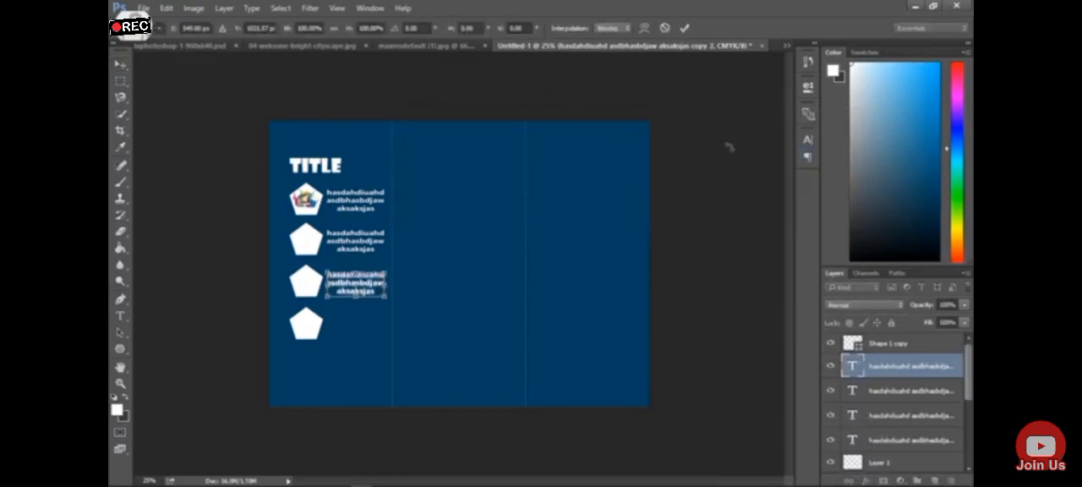
key(shift+Down)
key(shift+Down)
key(shift+Down)
key(shift+Down)
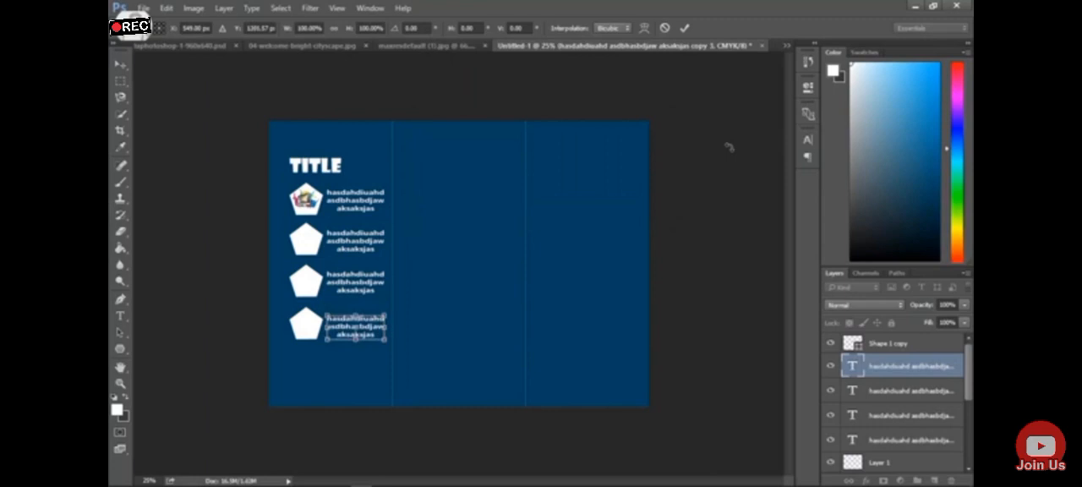
key(Return)
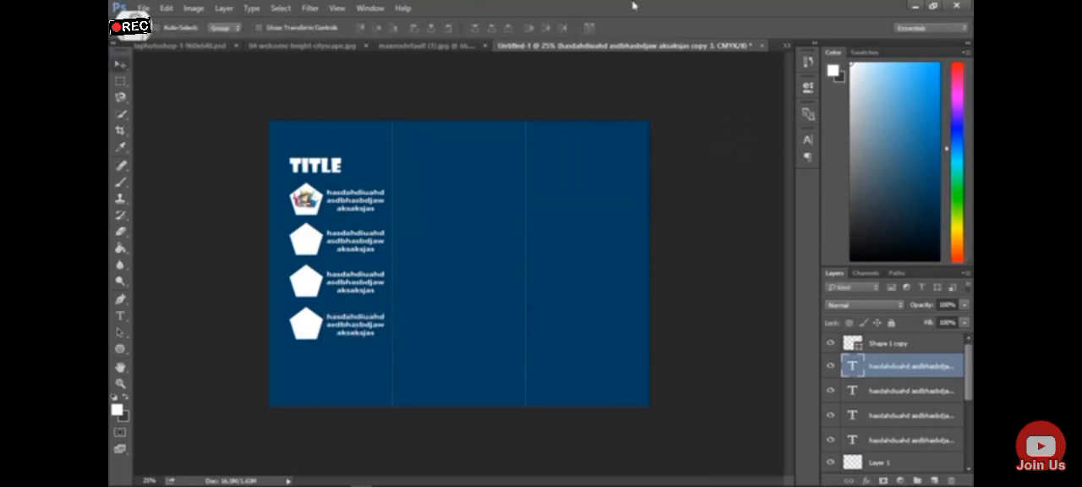
Duplicate the TITLE text layer and move the copy below the fourth pentagon, following the reference brochure
click(459, 45)
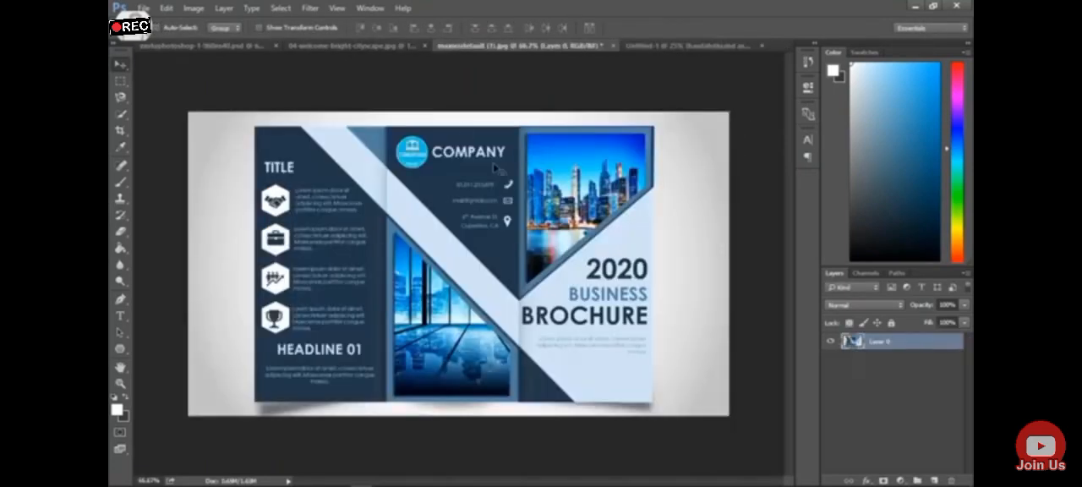
click(688, 45)
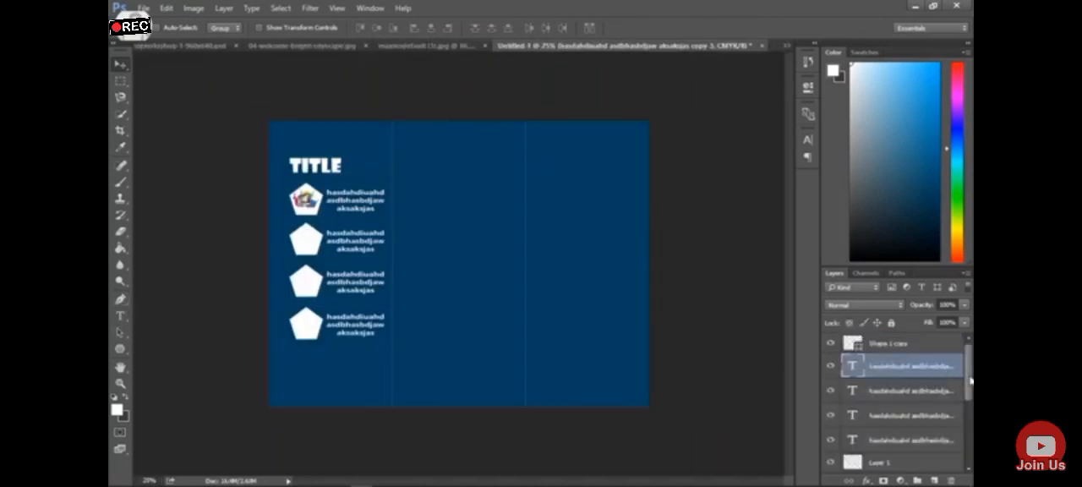
scroll(970, 382, down, 5)
right_click(929, 370)
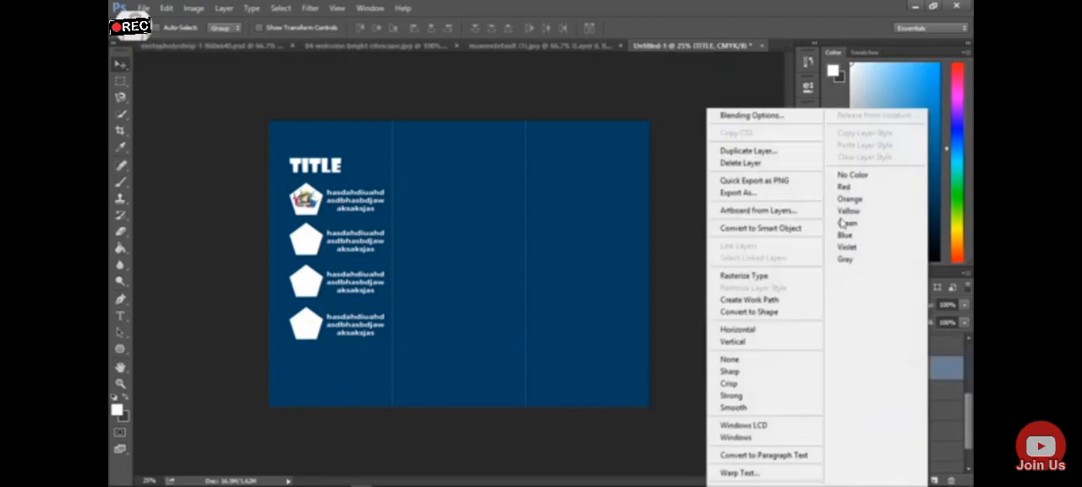
click(748, 150)
click(649, 140)
drag(314, 167, 319, 358)
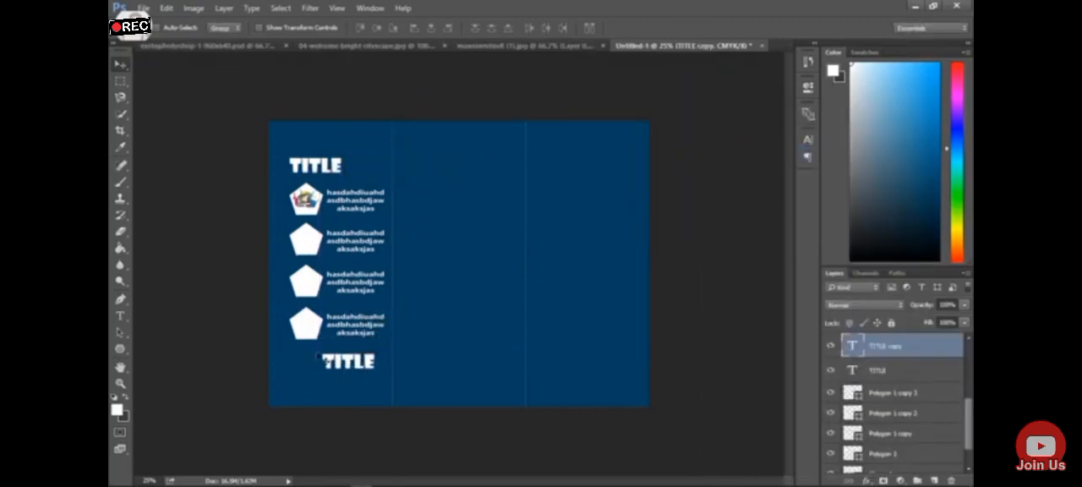
click(655, 45)
Replace the text of the lower TITLE copy with HEADLINE
click(121, 315)
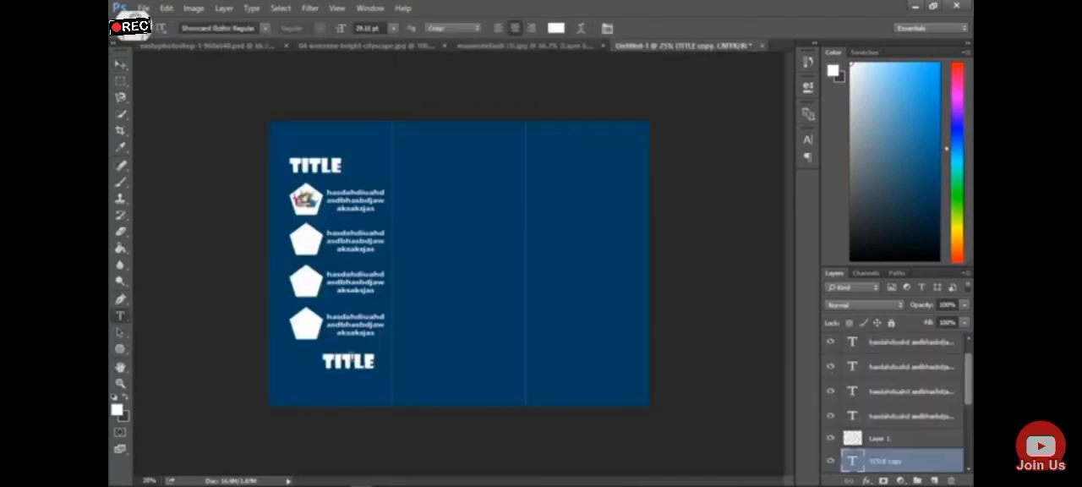
double_click(347, 362)
text(HE)
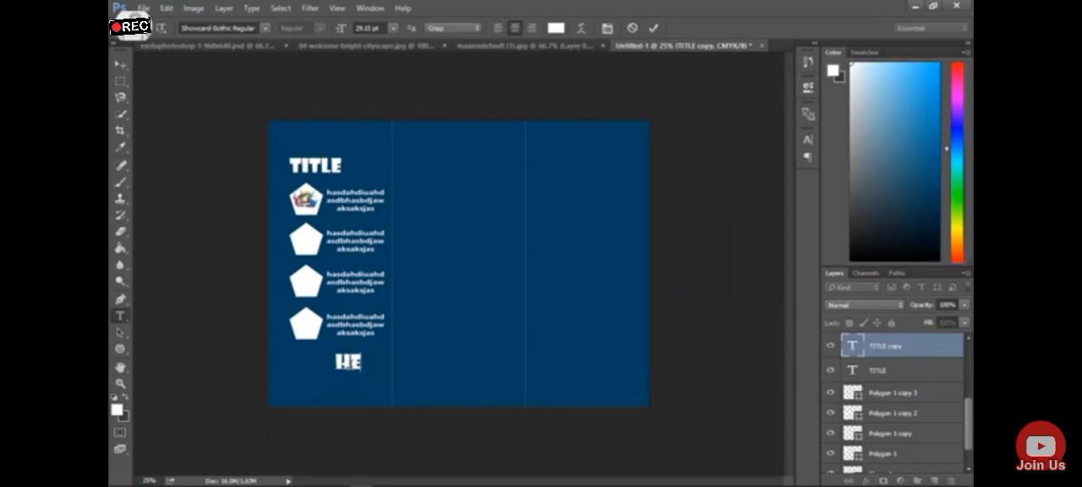
text(ADLINE)
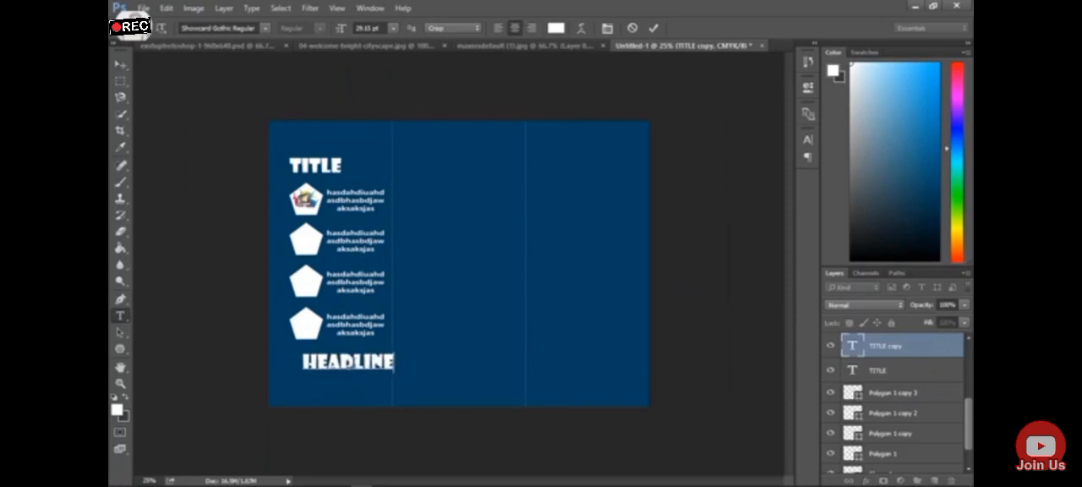
Scale the HEADLINE text to about 85% and place it below the fourth pentagon, inside the first fold line
click(121, 65)
drag(372, 377, 372, 378)
key(ctrl+t)
drag(394, 348, 385, 357)
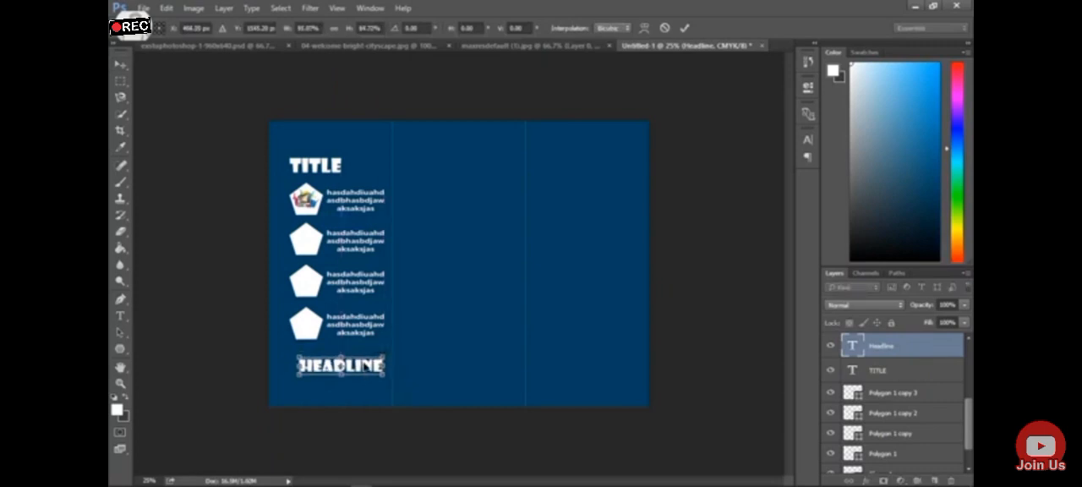
key(Return)
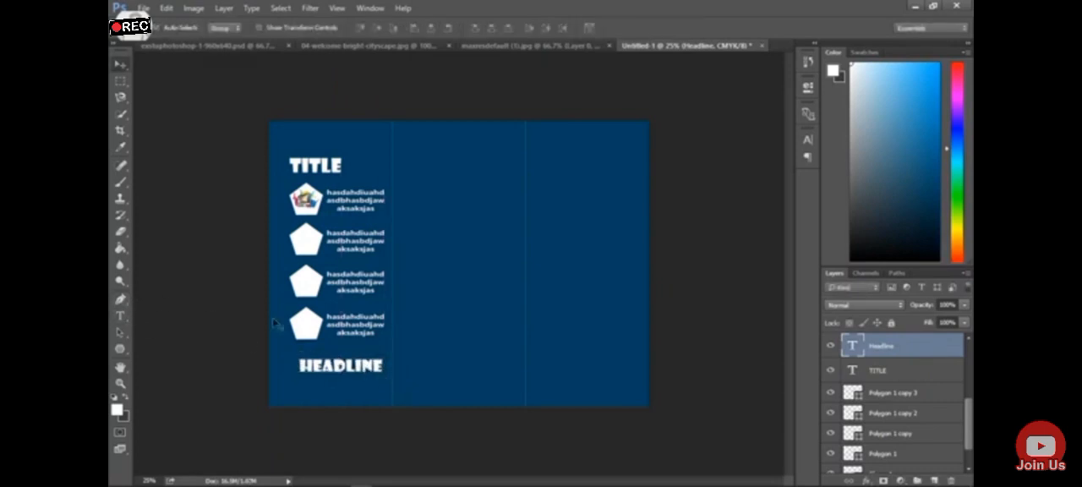
Duplicate a placeholder text layer and place the copy directly below HEADLINE, at the panel's lower edge
scroll(967, 406, up, 2)
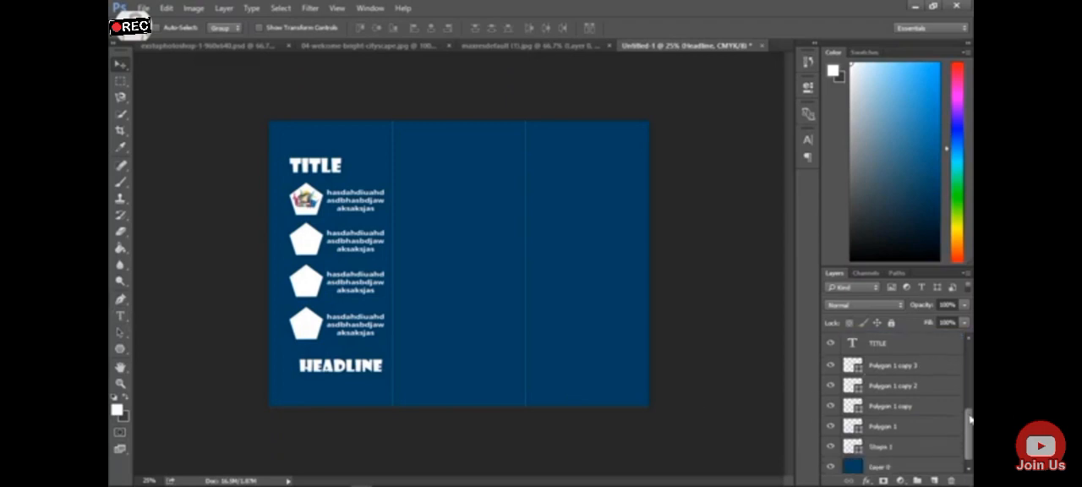
click(915, 376)
right_click(915, 379)
click(757, 154)
click(647, 141)
drag(356, 332, 342, 480)
drag(360, 441, 387, 371)
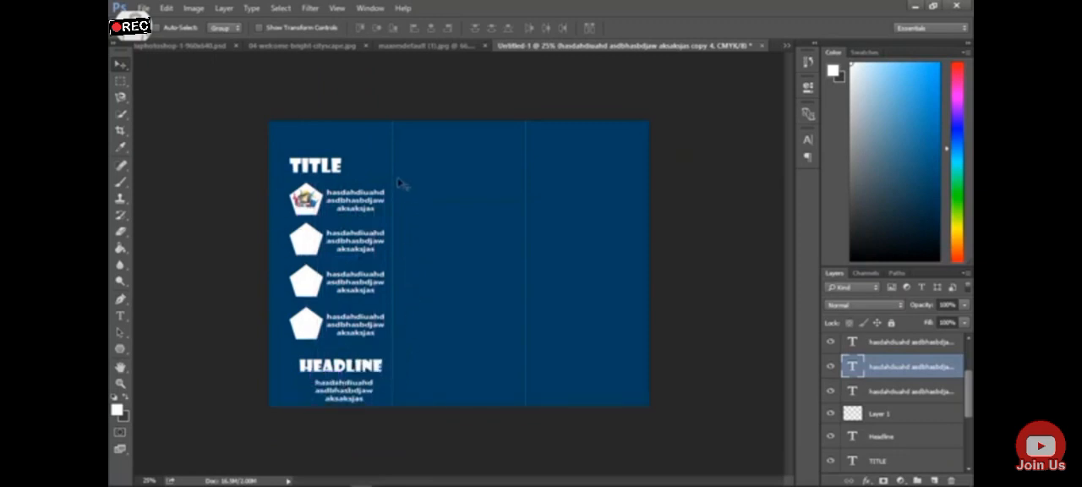
Lengthen the first two lines of the text under HEADLINE with filler letters and shift it to fit within the left panel
click(417, 46)
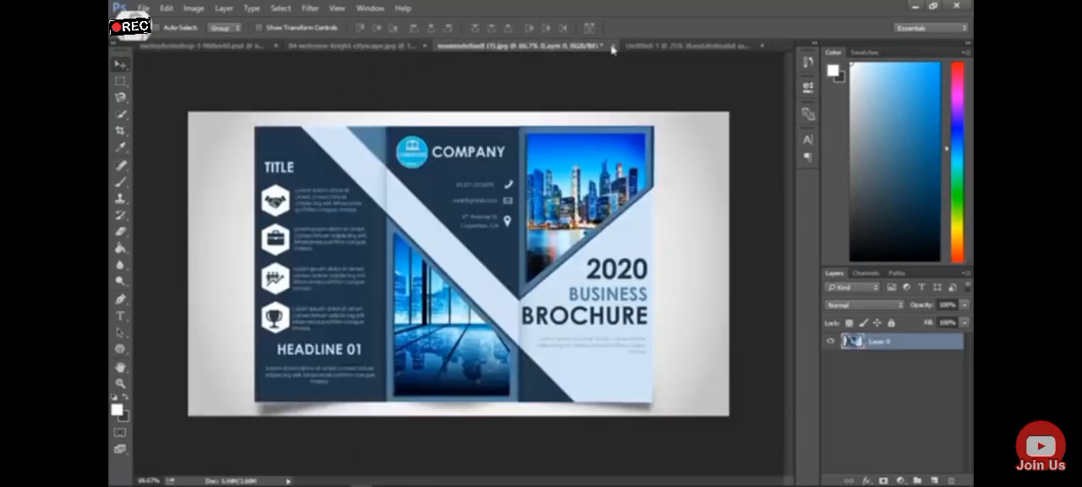
click(667, 45)
click(121, 316)
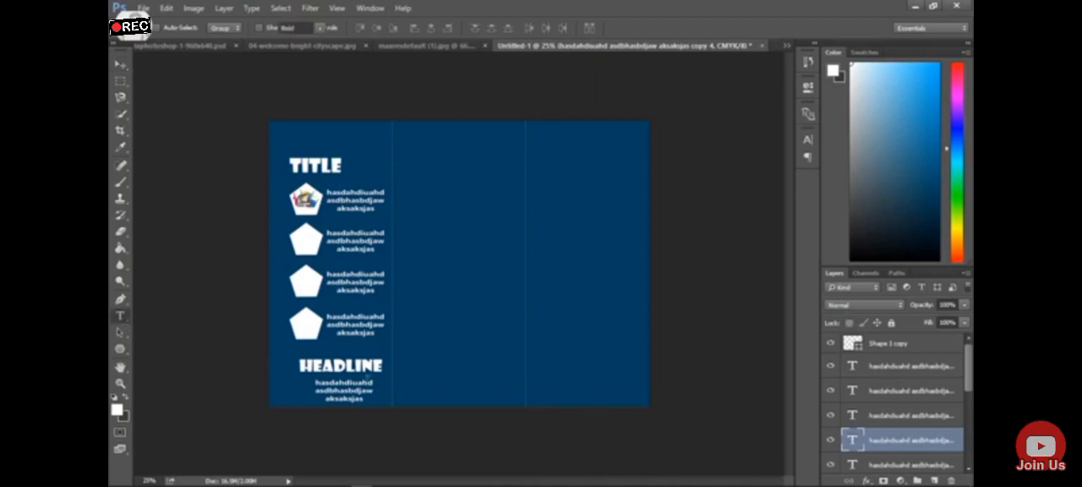
click(343, 391)
text(dhahahdjakah)
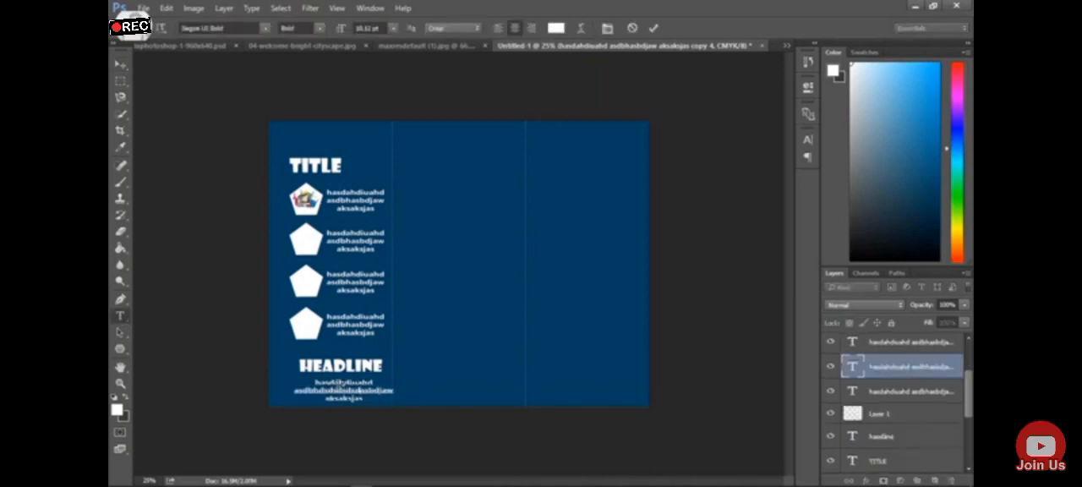
text(dhahdjahdhahd)
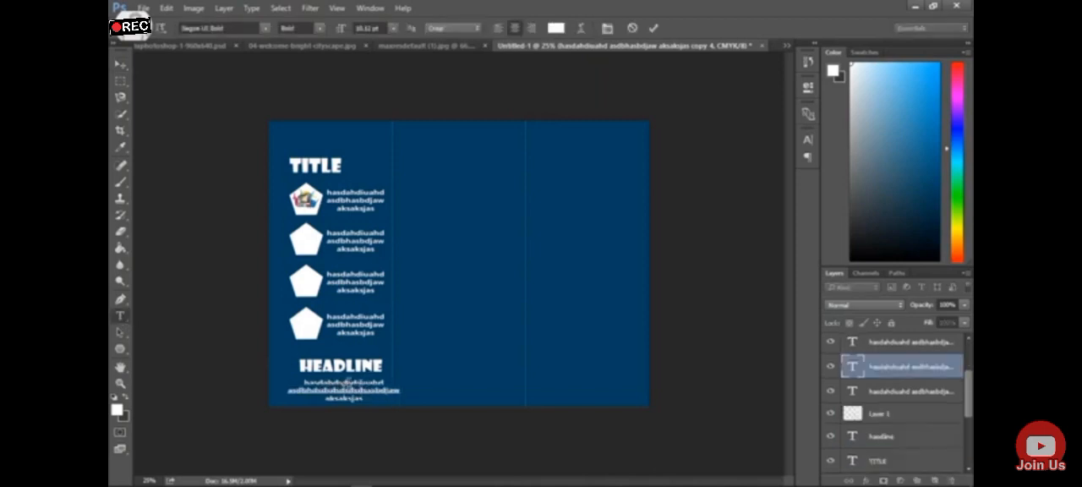
text(d)
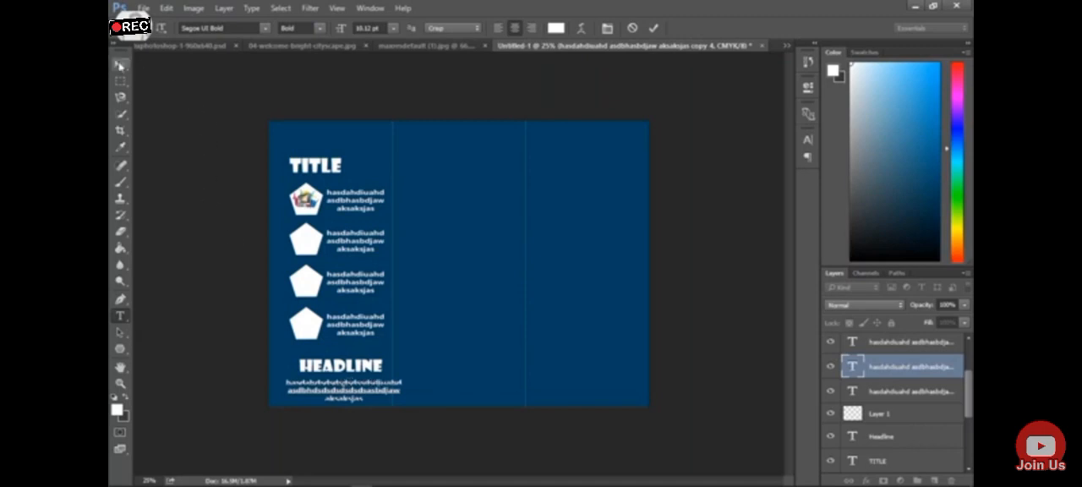
click(120, 65)
drag(358, 397, 348, 396)
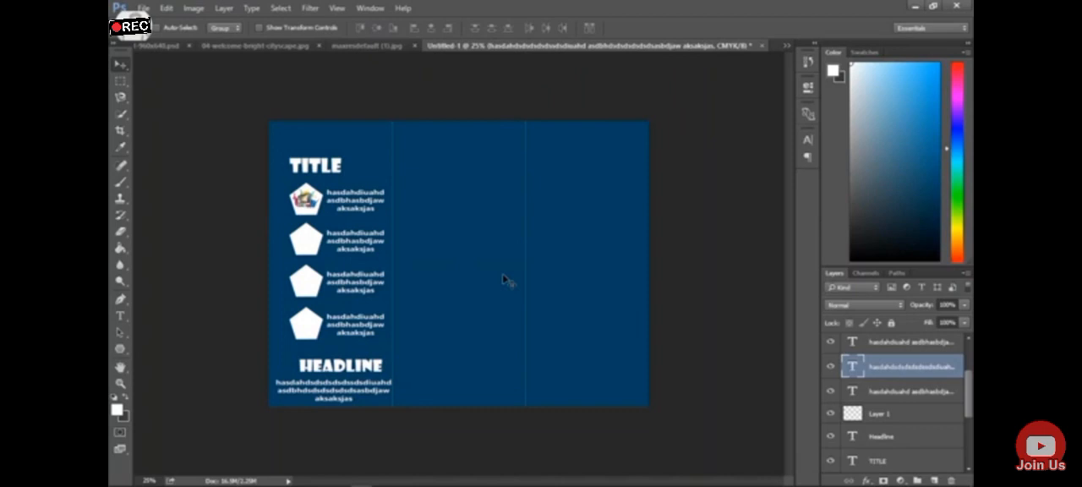
Start a Pen shape from the top edge near the first fold, diagonally past the bottom edge, ending beyond the lower right corner
click(366, 46)
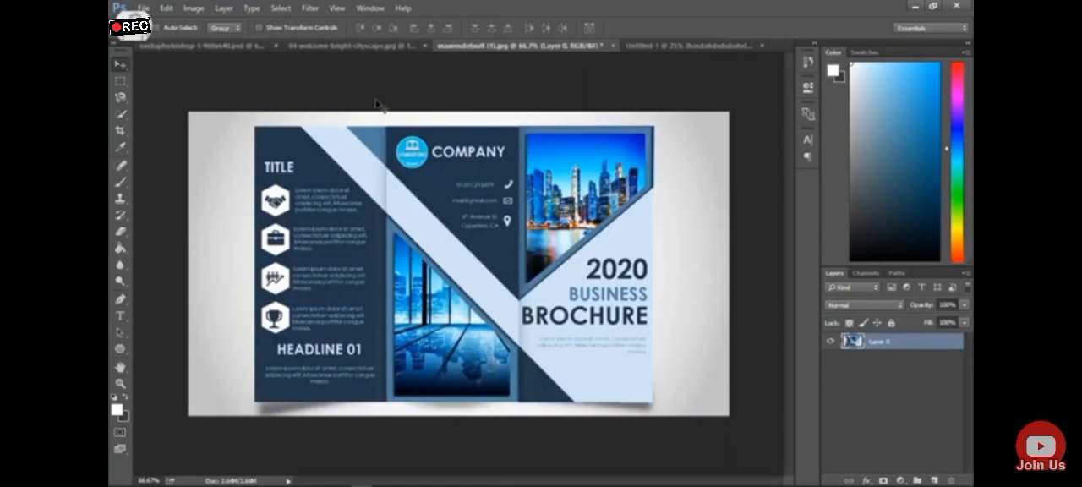
click(685, 45)
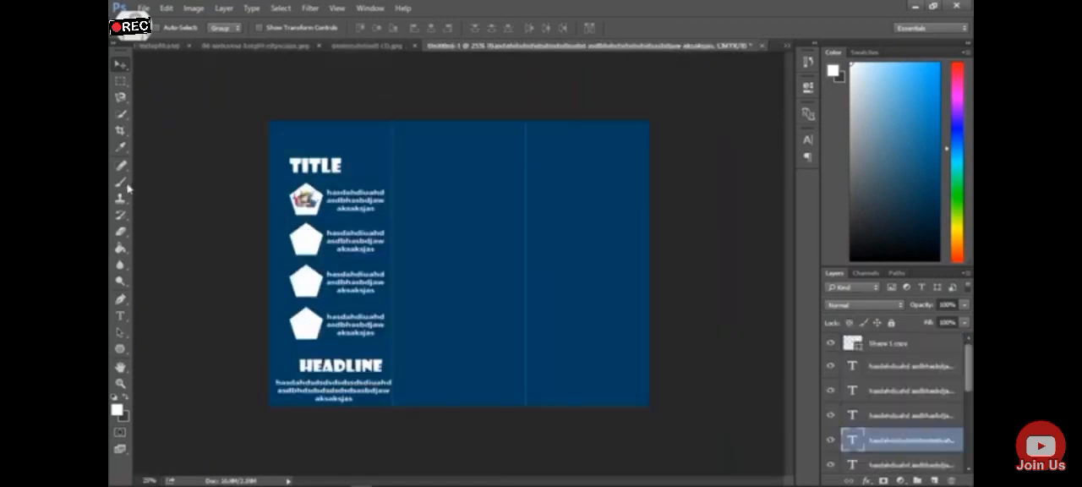
click(358, 121)
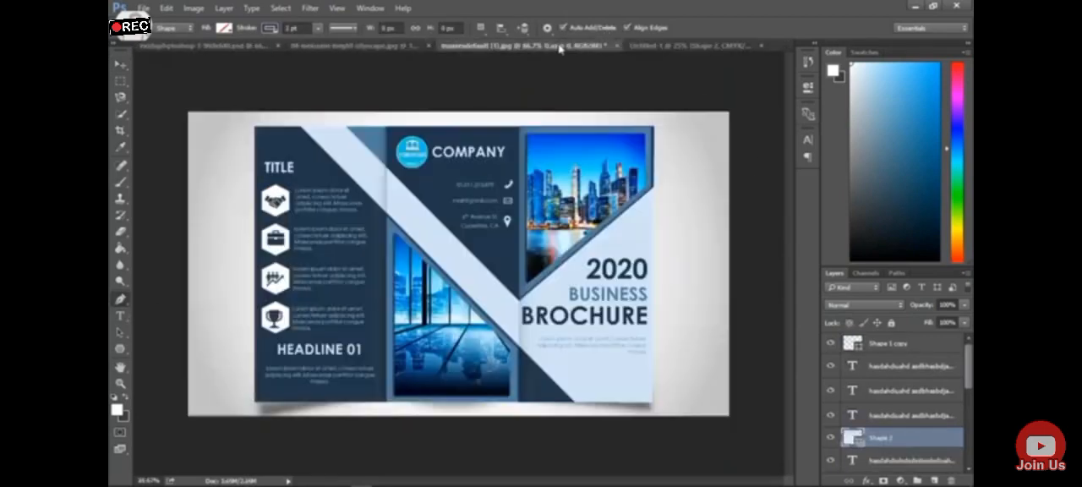
click(558, 46)
click(656, 47)
click(592, 418)
click(586, 45)
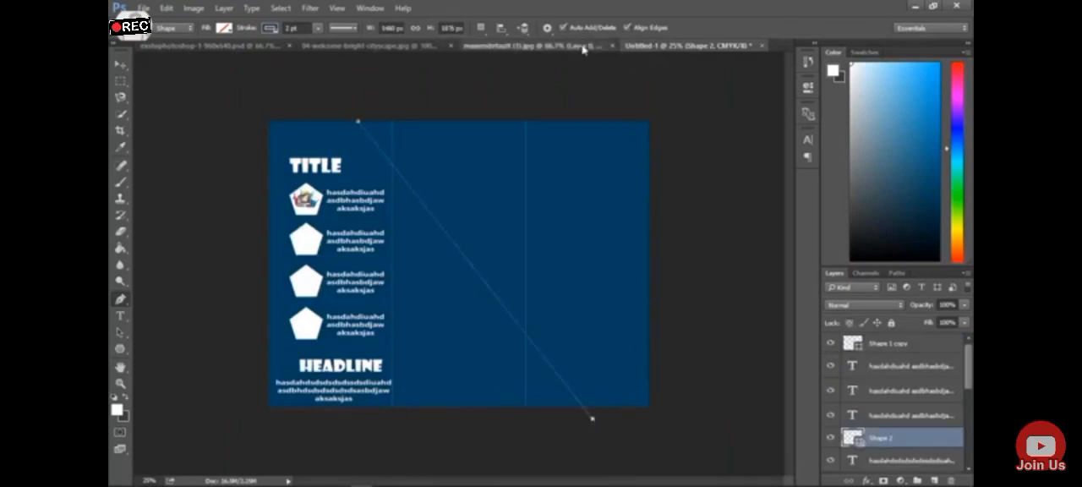
click(696, 46)
click(674, 425)
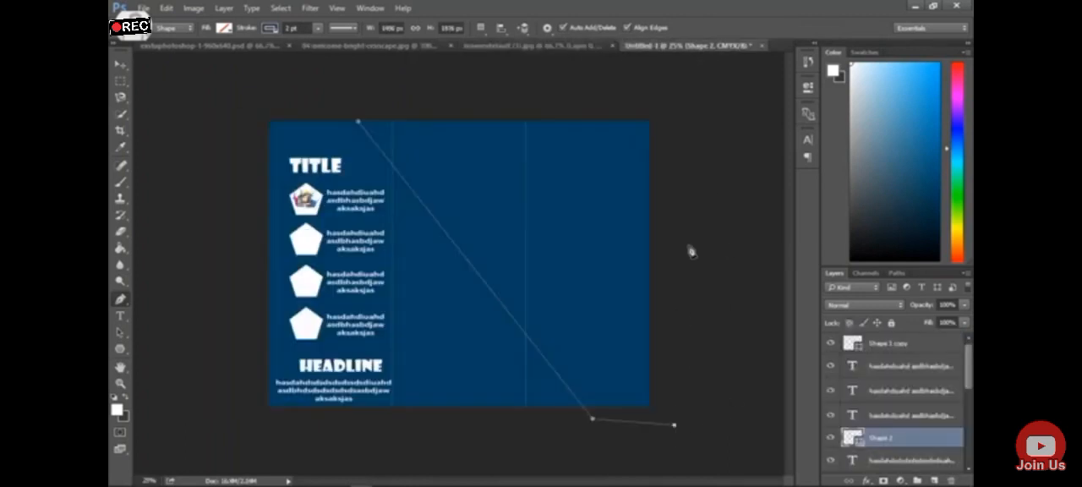
click(675, 106)
click(598, 105)
click(583, 48)
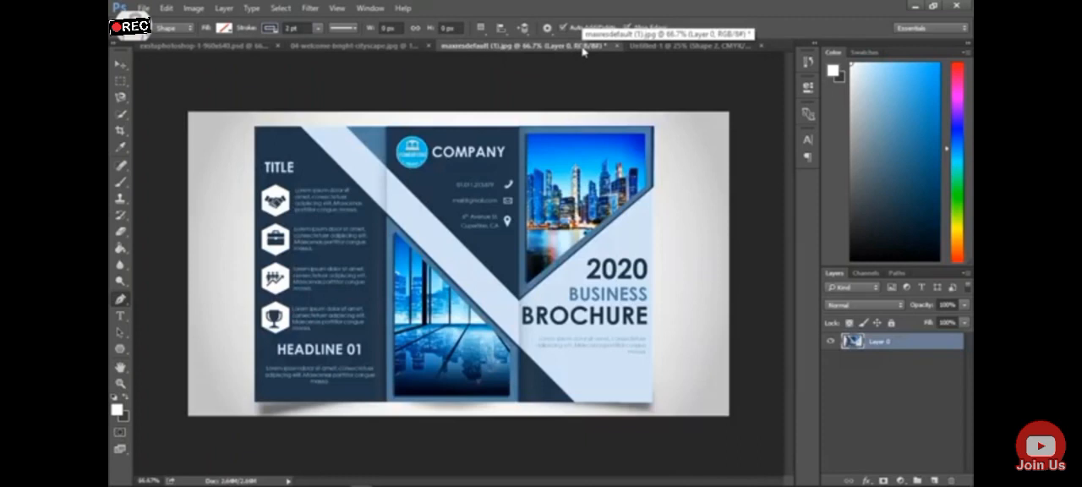
click(702, 45)
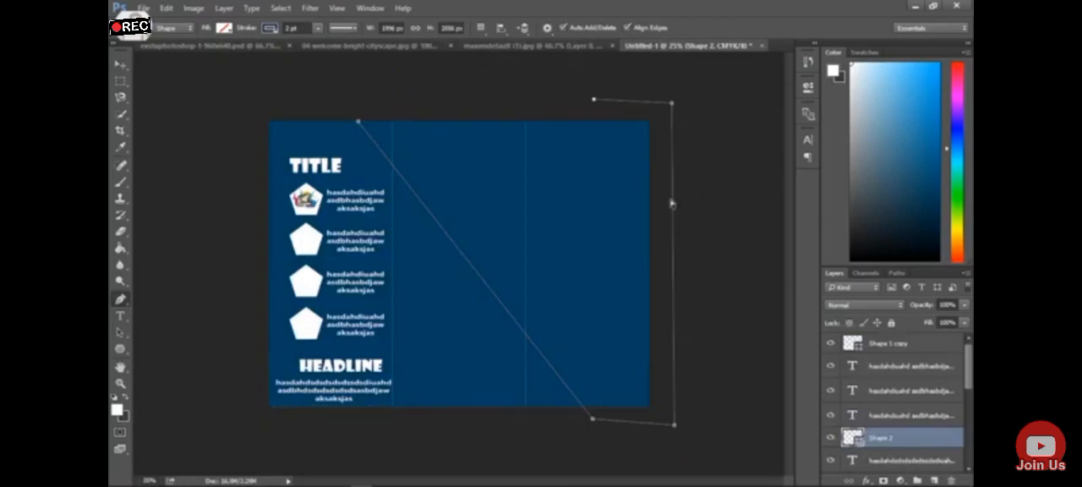
click(672, 202)
key(ctrl+alt+z)
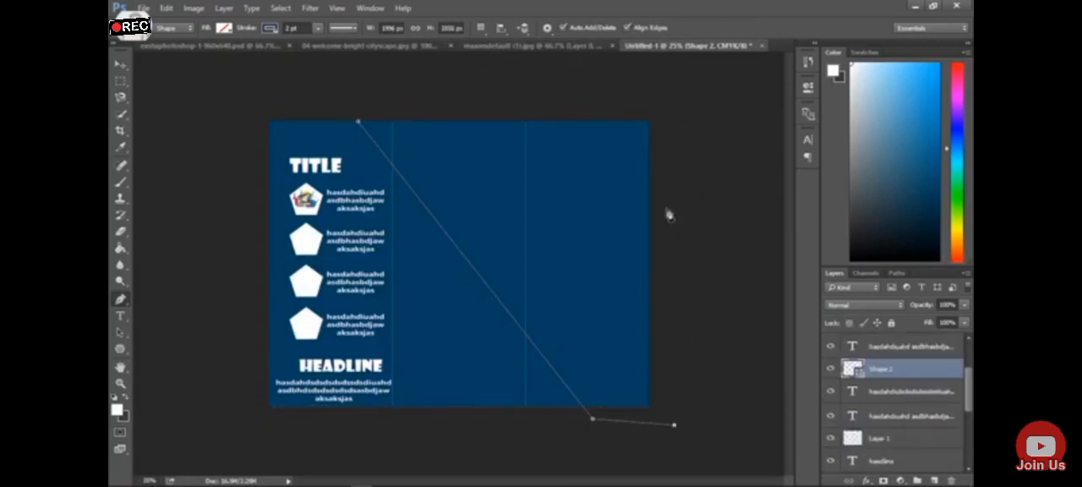
Complete the diagonal band outline past the right edge, through a vertex on the second fold and back above the top edge, following the reference
click(670, 183)
click(575, 48)
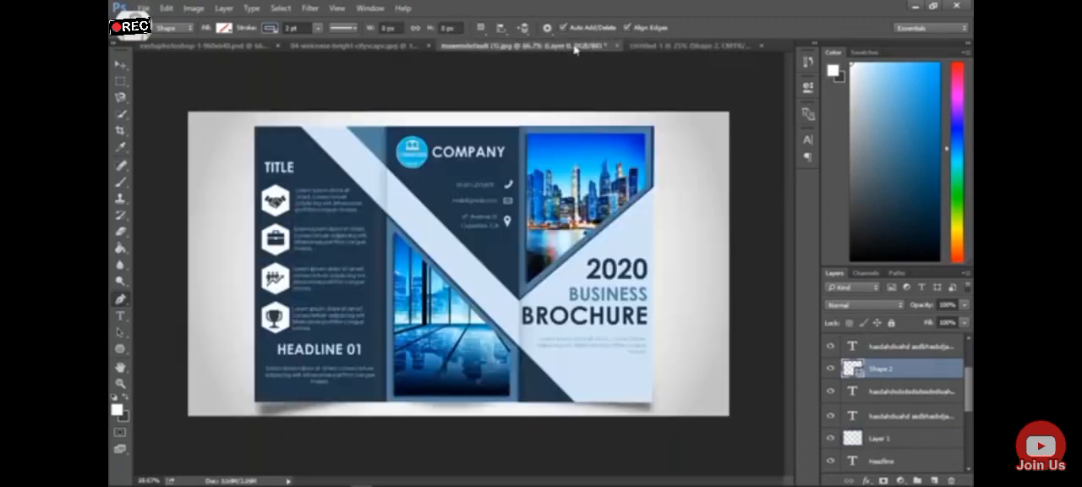
click(745, 45)
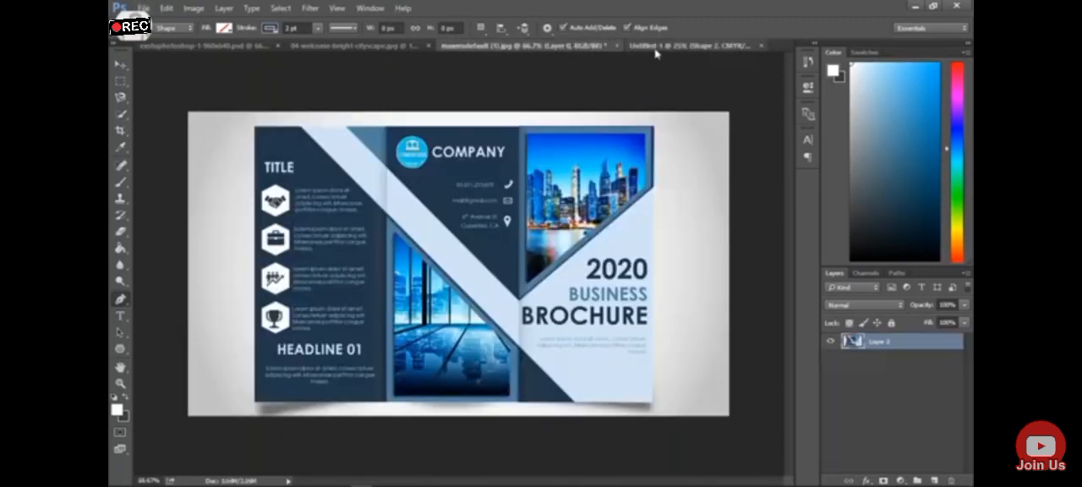
click(553, 45)
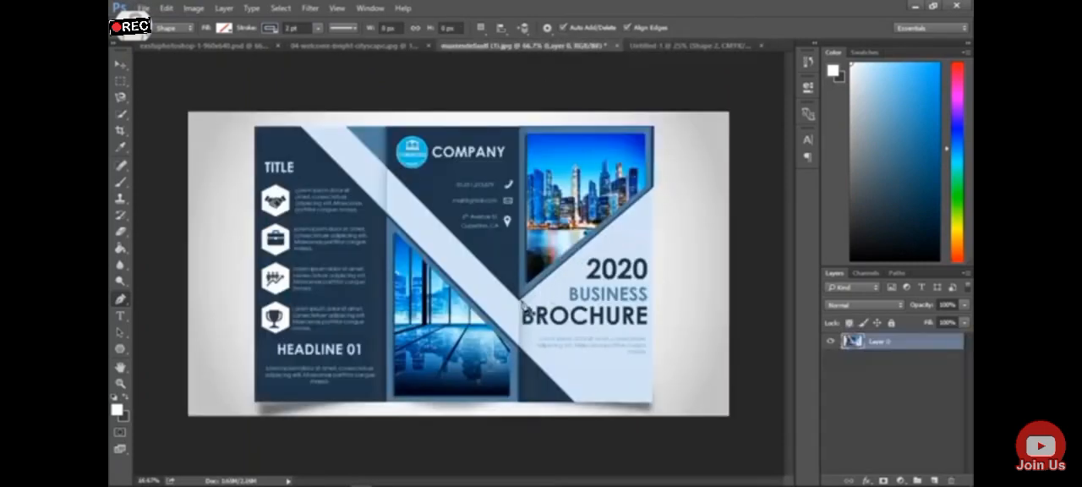
click(642, 45)
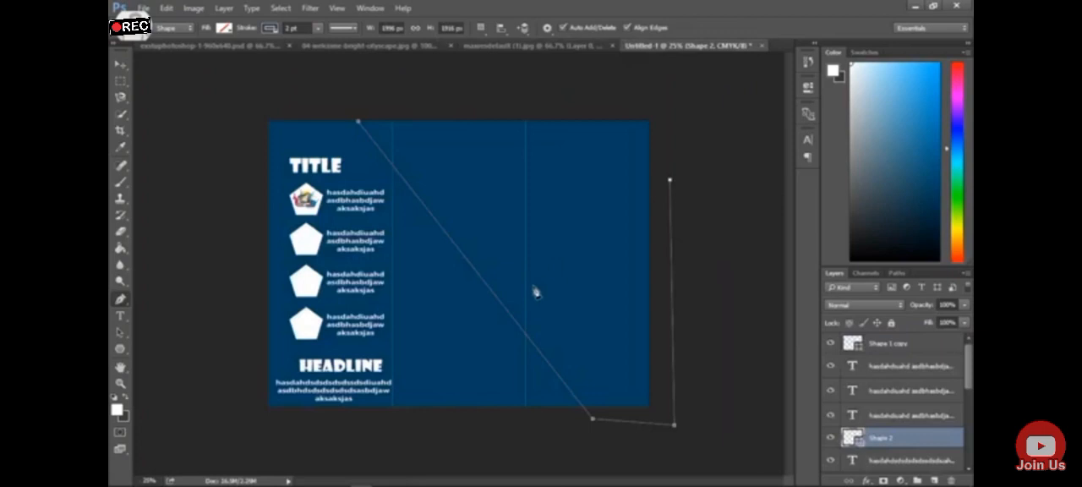
key(ctrl+z)
click(391, 115)
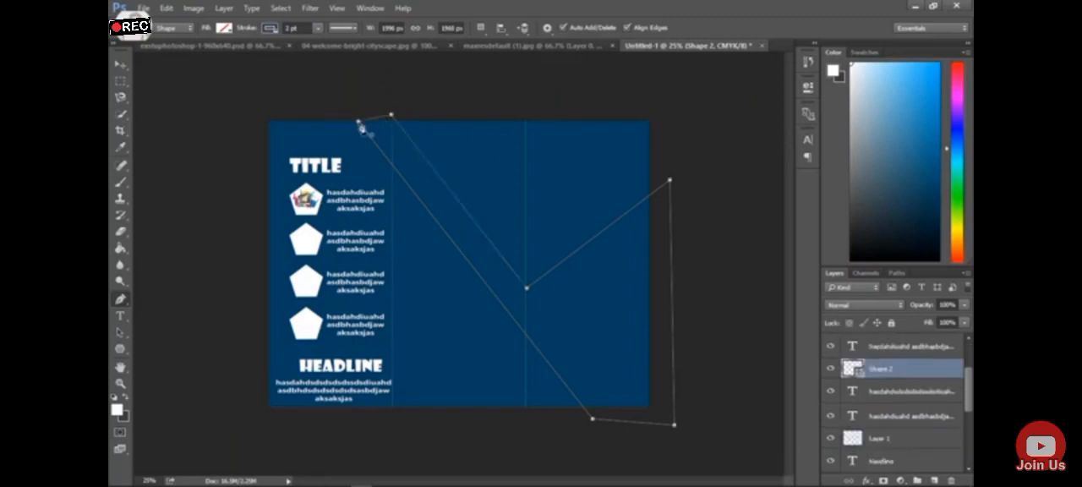
Fill the diagonal band shape with white
click(226, 29)
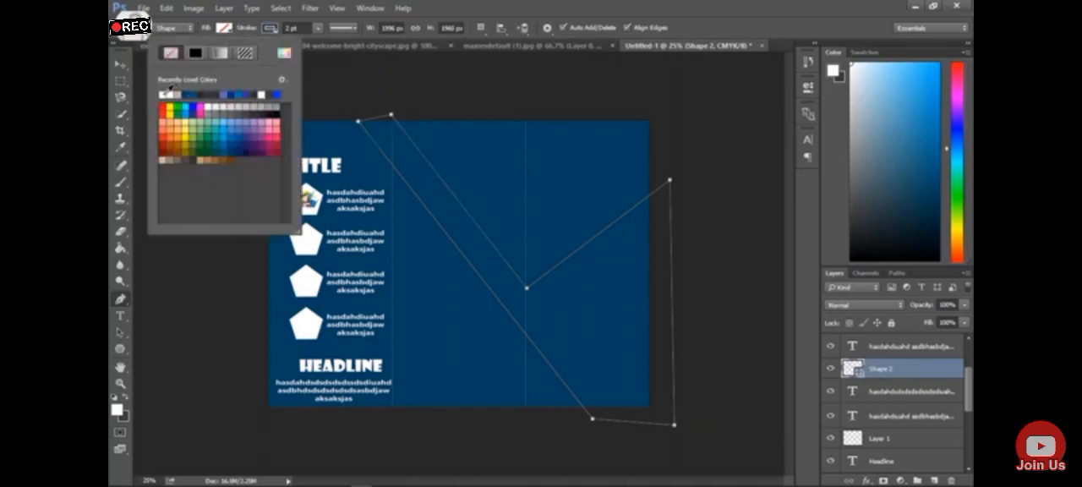
click(169, 89)
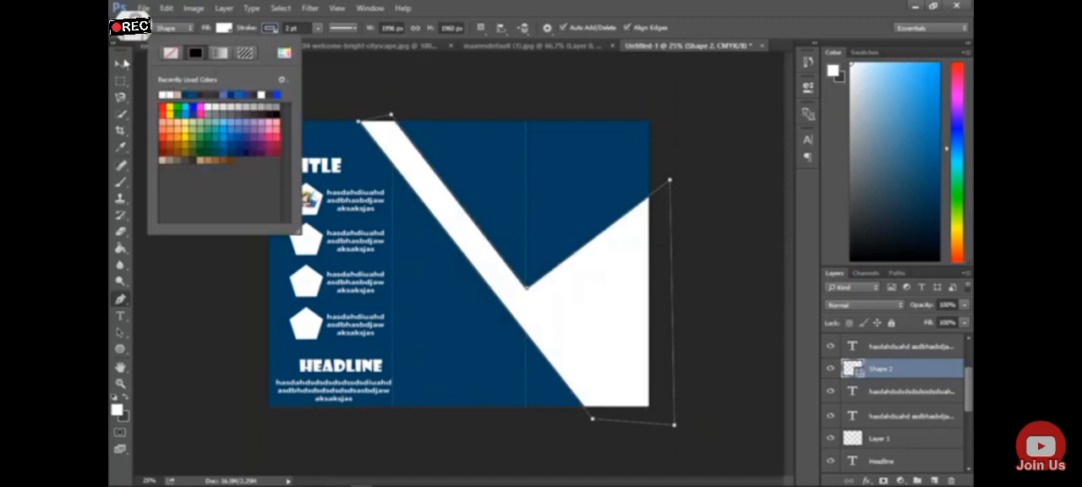
click(121, 64)
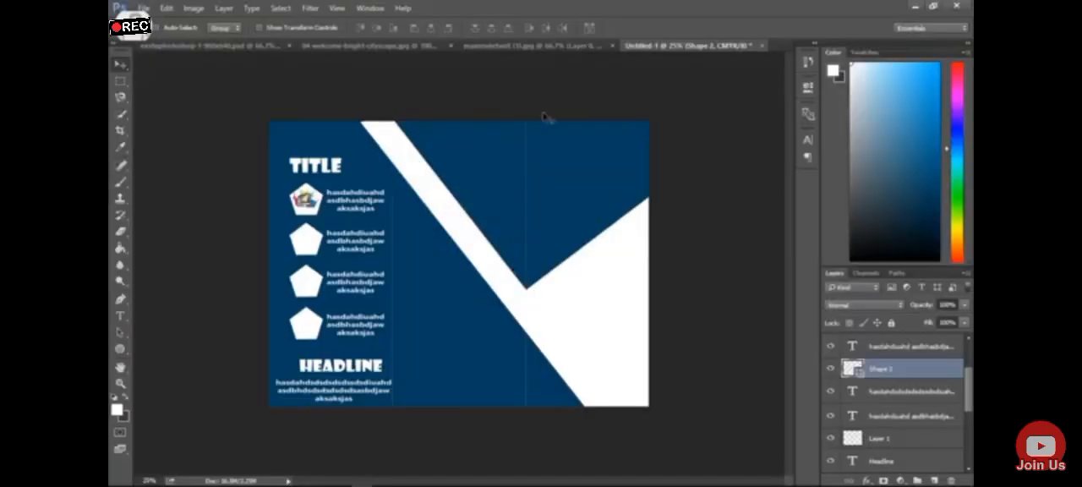
Check the band's colour in the reference brochure and set the diagonal shape's fill to light blue #c9efff
click(524, 45)
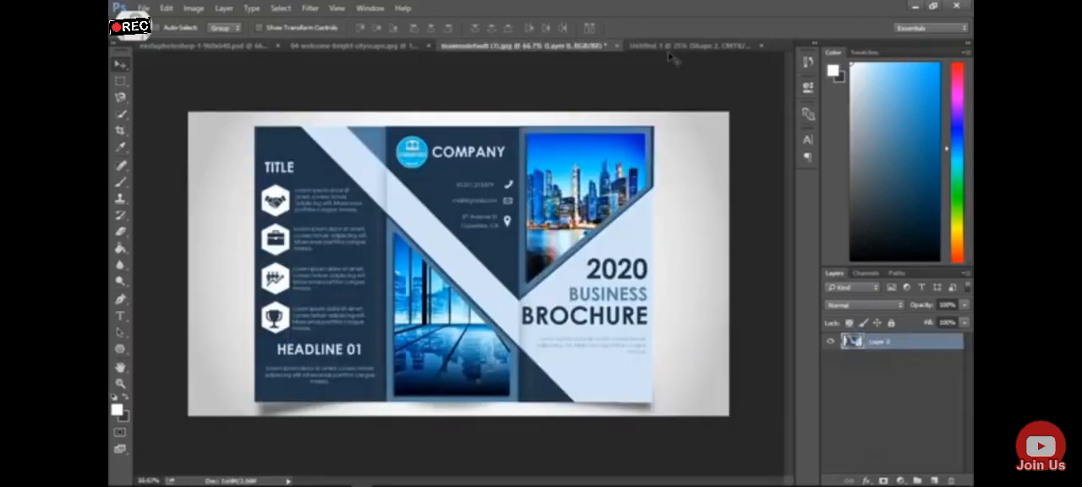
click(670, 46)
click(121, 333)
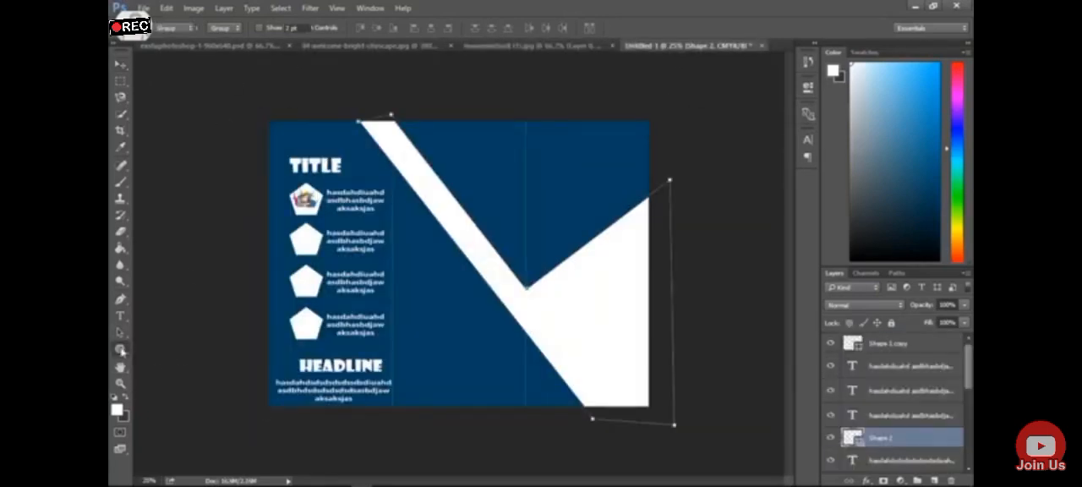
click(224, 27)
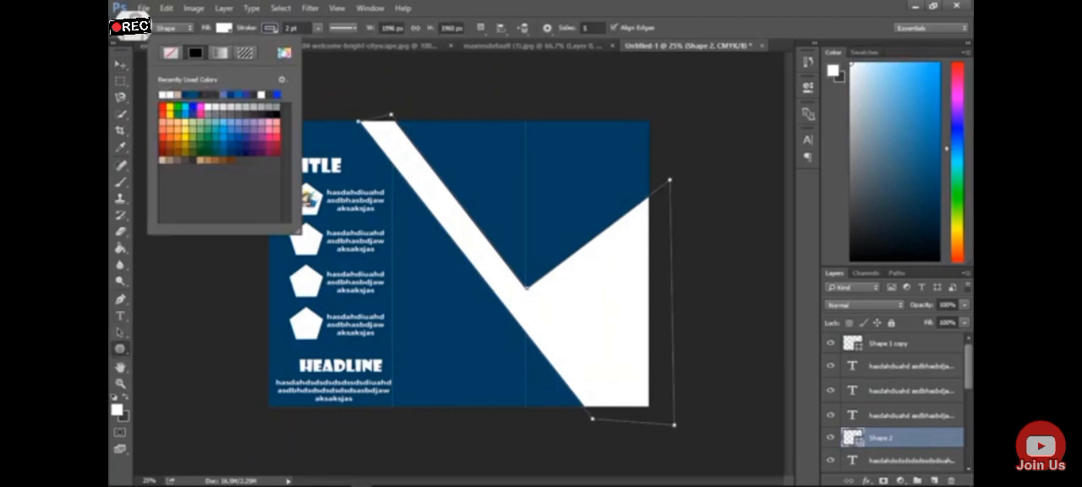
click(284, 53)
drag(558, 221, 586, 207)
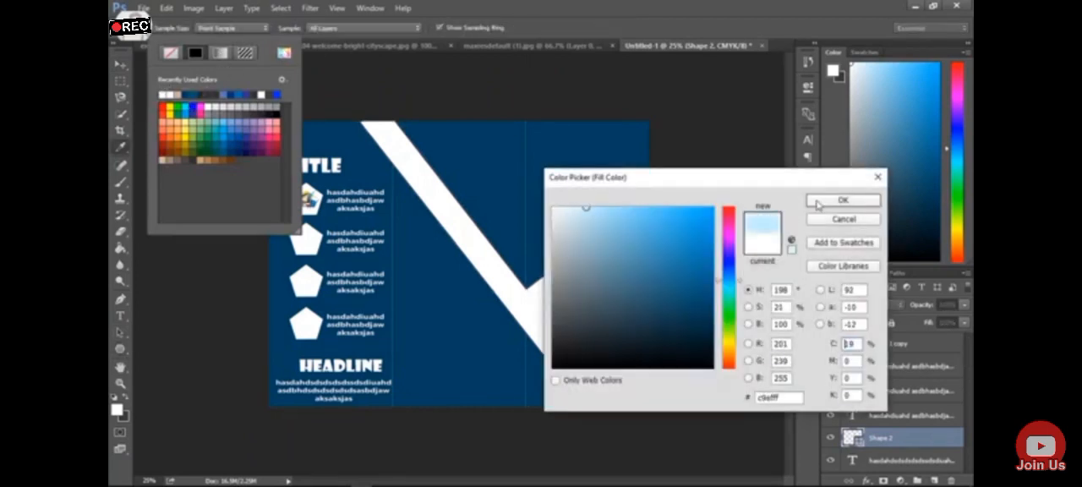
click(817, 201)
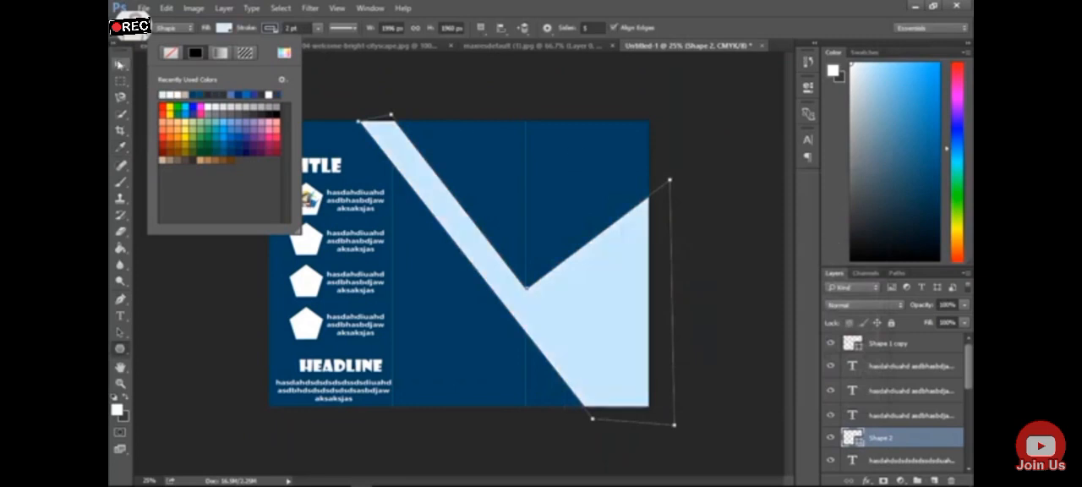
key(Escape)
key(v)
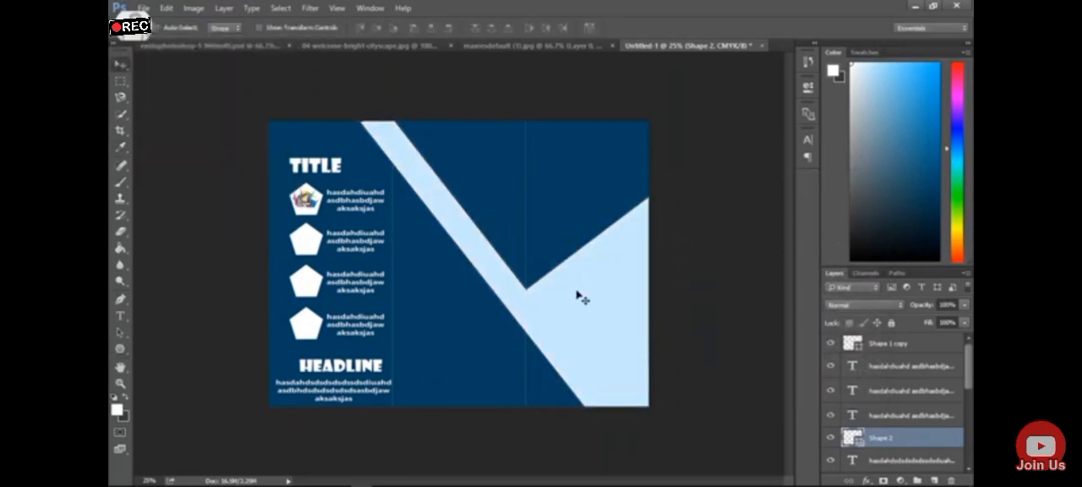
Compare with the reference brochure and add a Drop Shadow layer style to the diagonal band shape
click(516, 45)
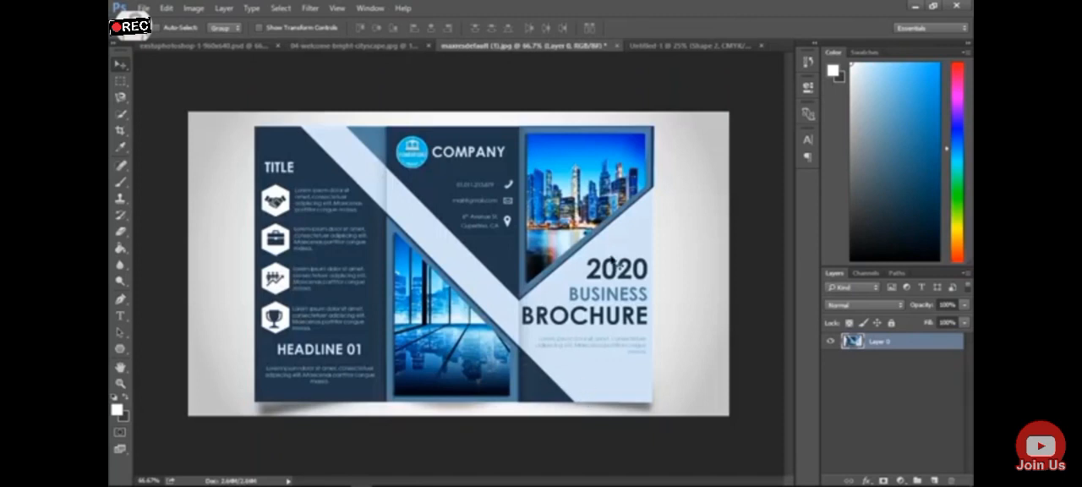
click(676, 47)
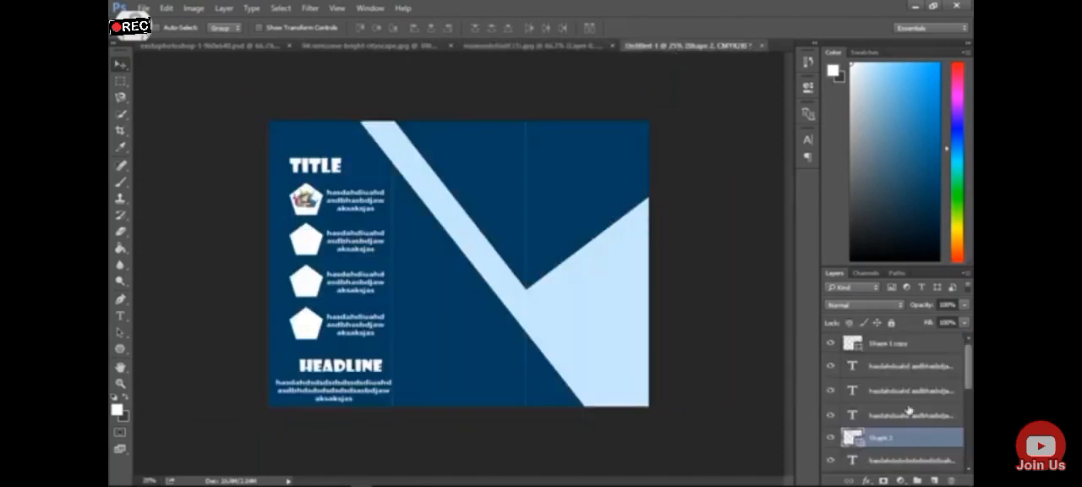
key(h)
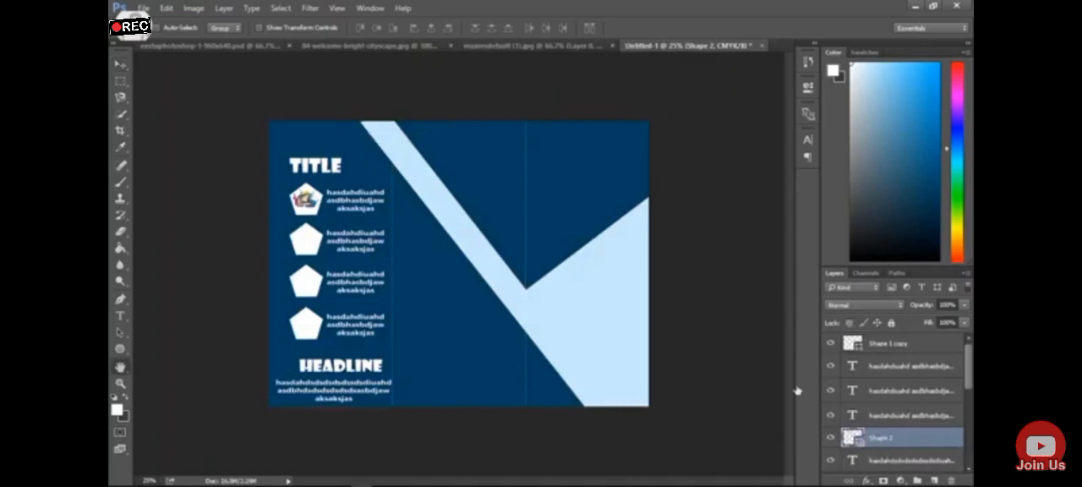
drag(490, 48, 800, 59)
click(616, 301)
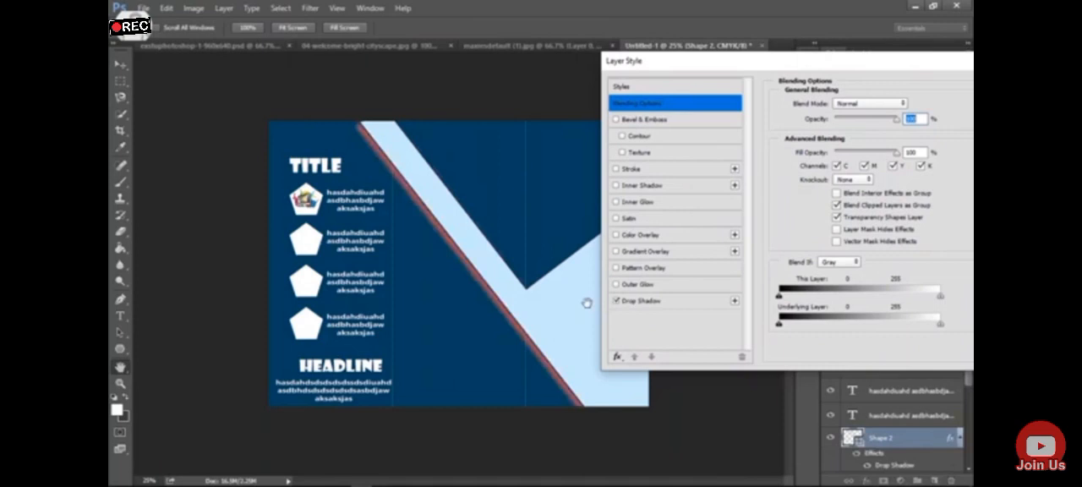
click(675, 301)
Make the band's drop shadow black (#000000), set its distance to 4 px and adjust its spread
click(910, 103)
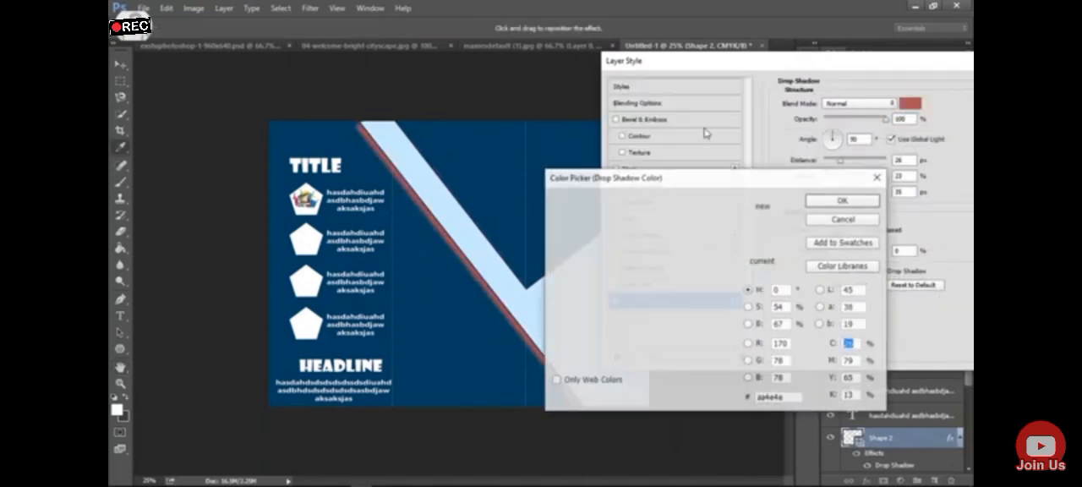
click(582, 367)
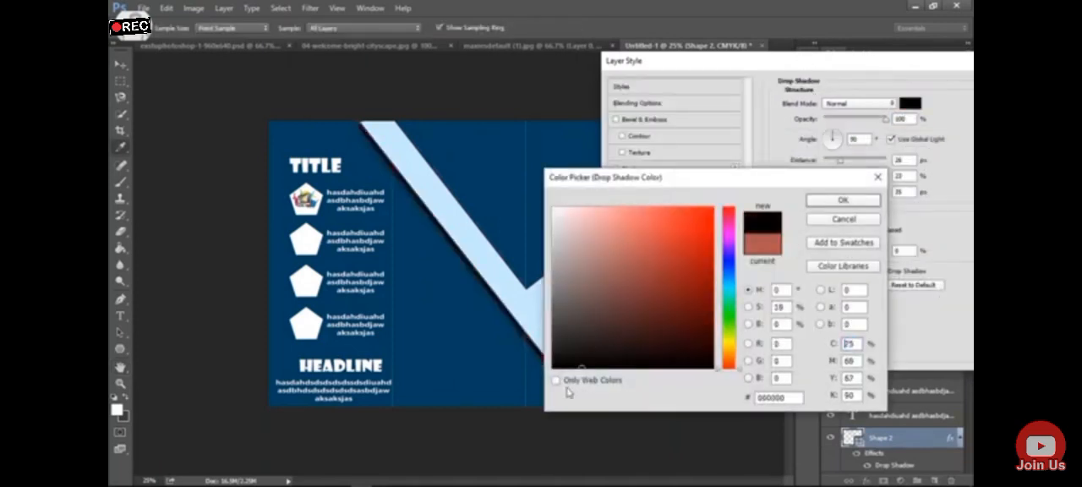
click(855, 204)
drag(839, 161, 832, 167)
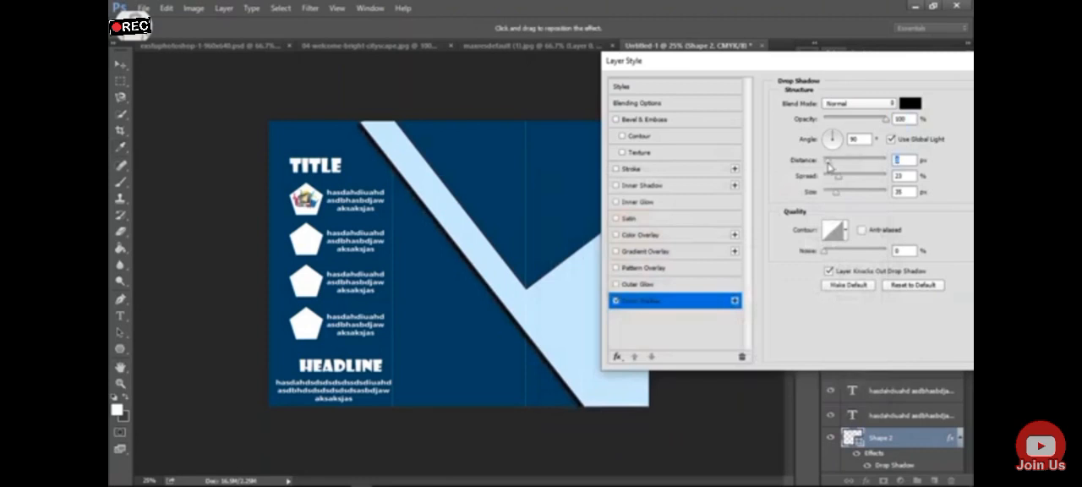
click(834, 177)
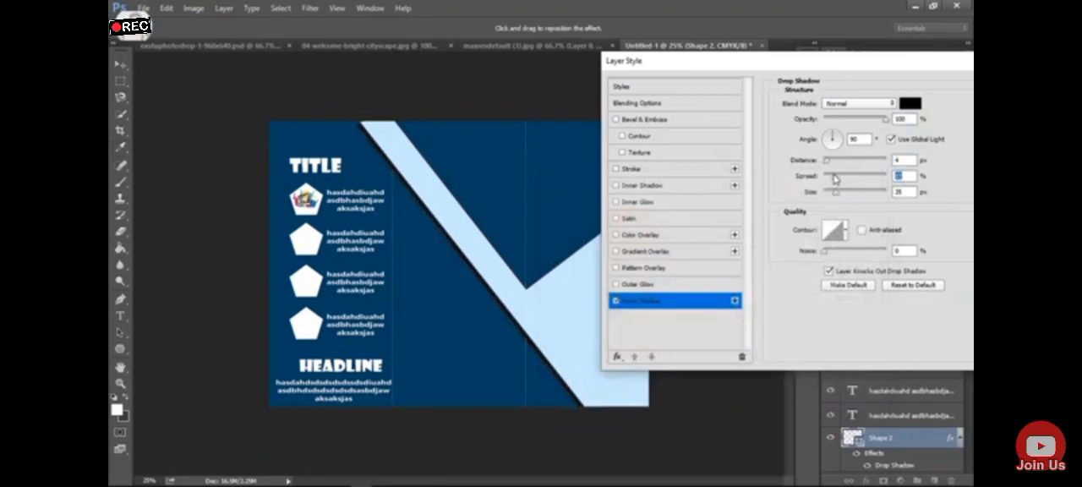
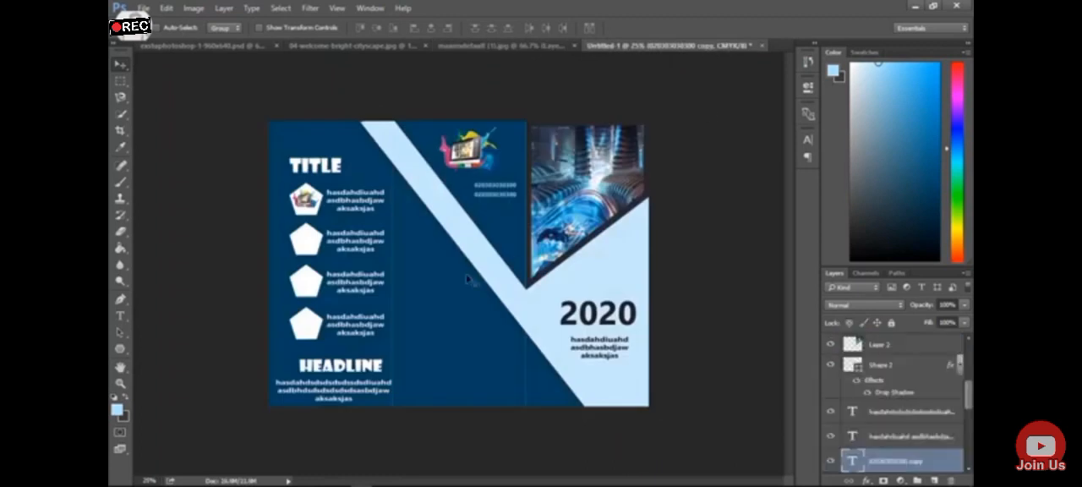
Check the reference brochure and copy the image from the cityscape document into the brochure's middle panel
click(563, 46)
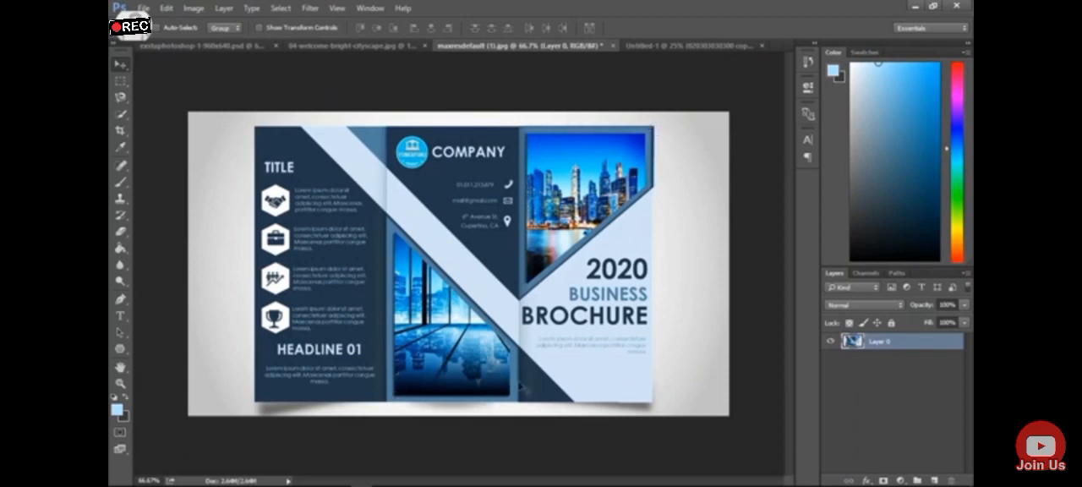
click(688, 46)
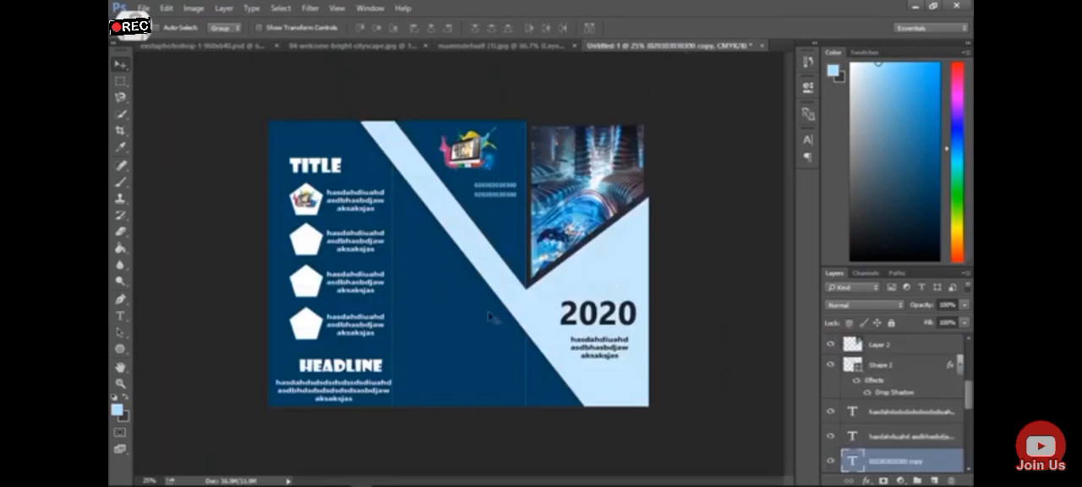
click(336, 47)
drag(418, 228, 447, 358)
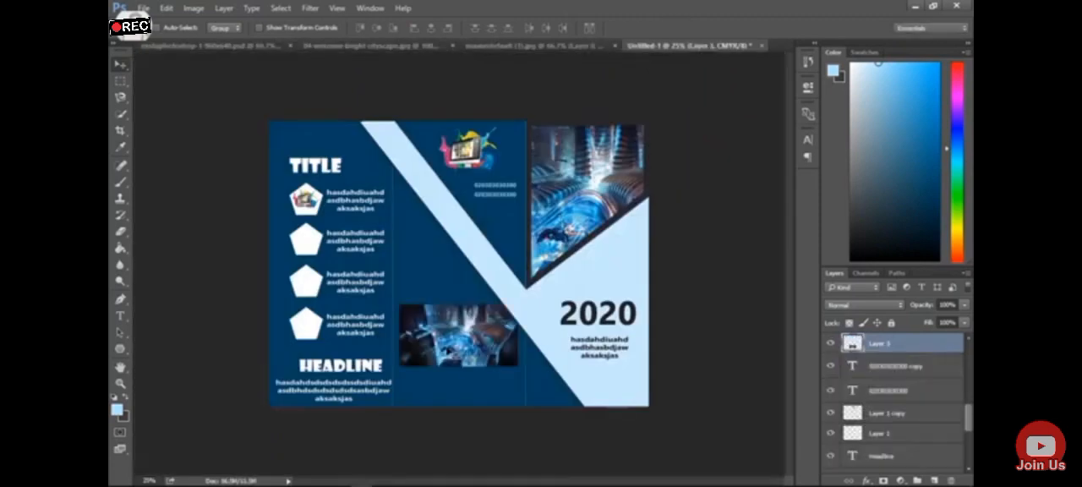
Enlarge the new image proportionally to about 286% and position it over the lower part of the middle panel
key(ctrl+t)
drag(517, 304, 674, 222)
drag(435, 345, 374, 380)
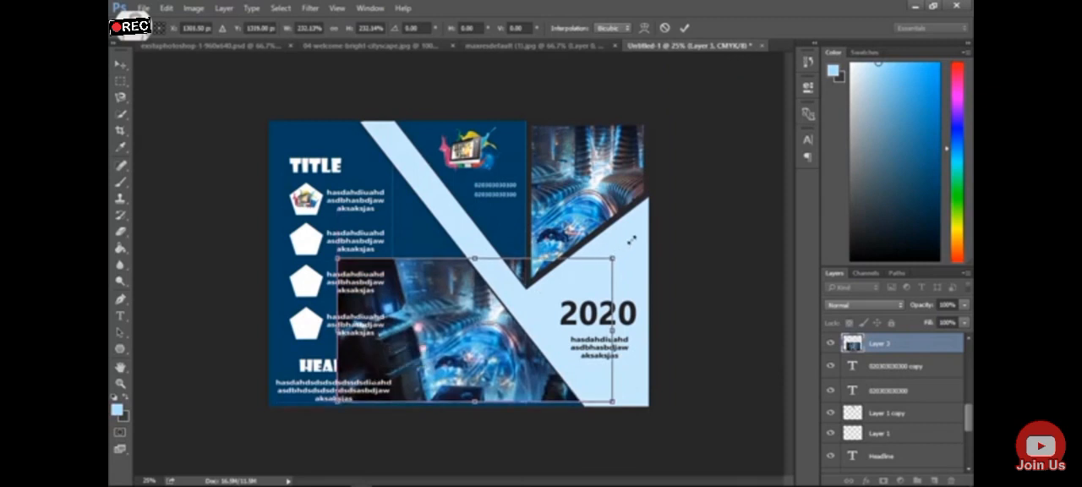
drag(632, 241, 667, 220)
drag(499, 351, 478, 347)
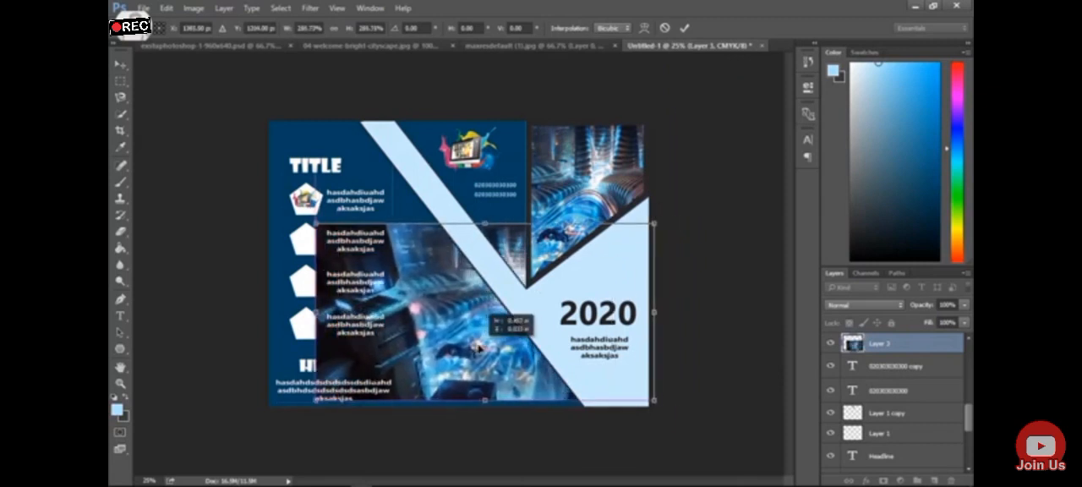
key(Return)
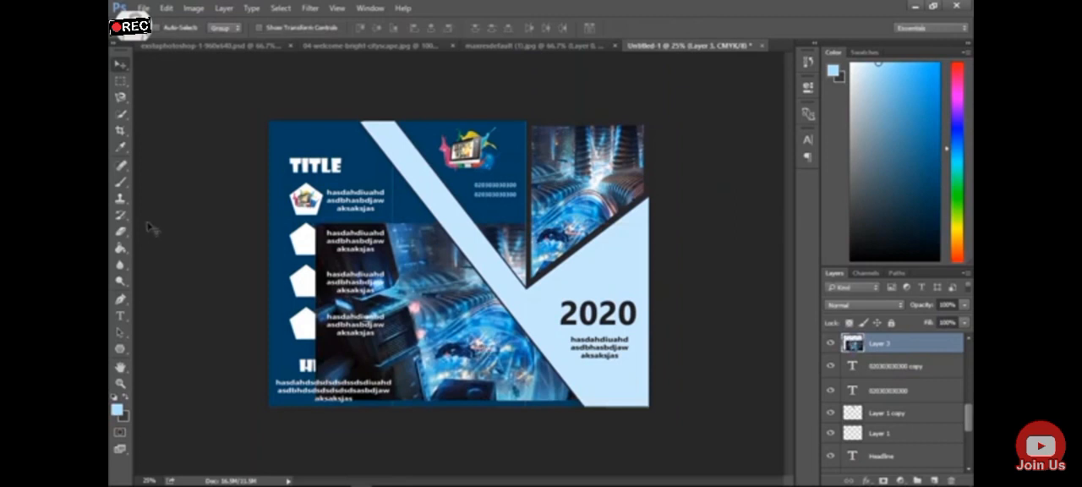
Delete the part of the image covering the left panel and erase the part showing above the diagonal band
click(121, 81)
drag(273, 174, 398, 407)
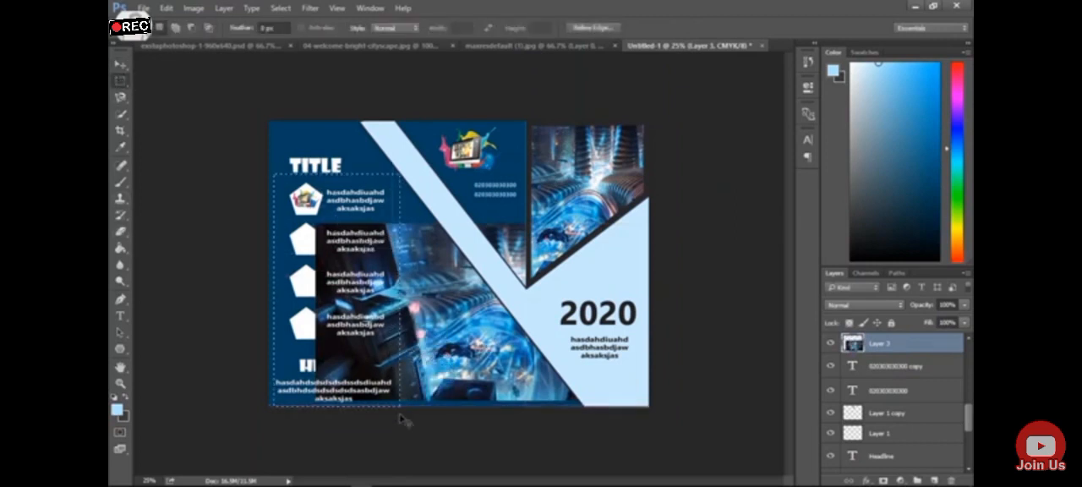
key(Delete)
key(ctrl+d)
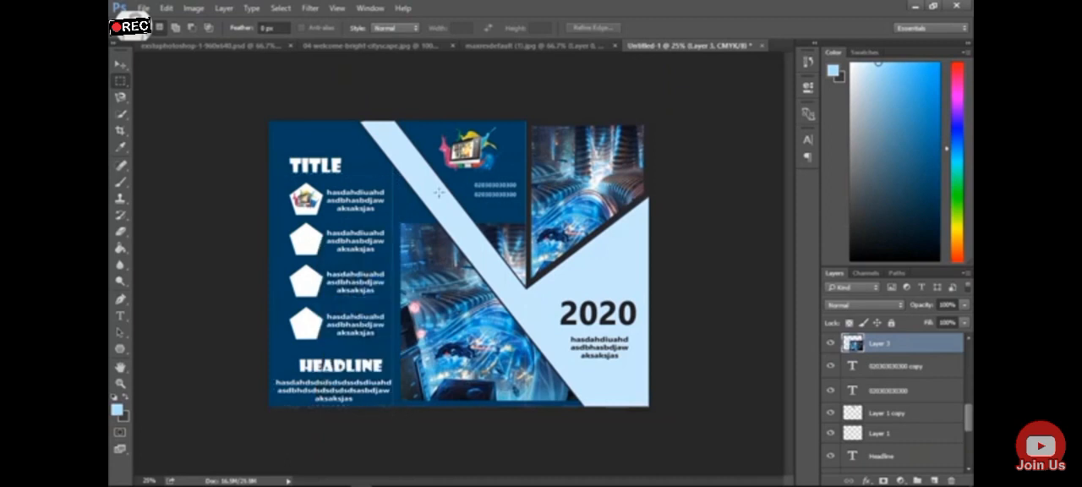
click(121, 231)
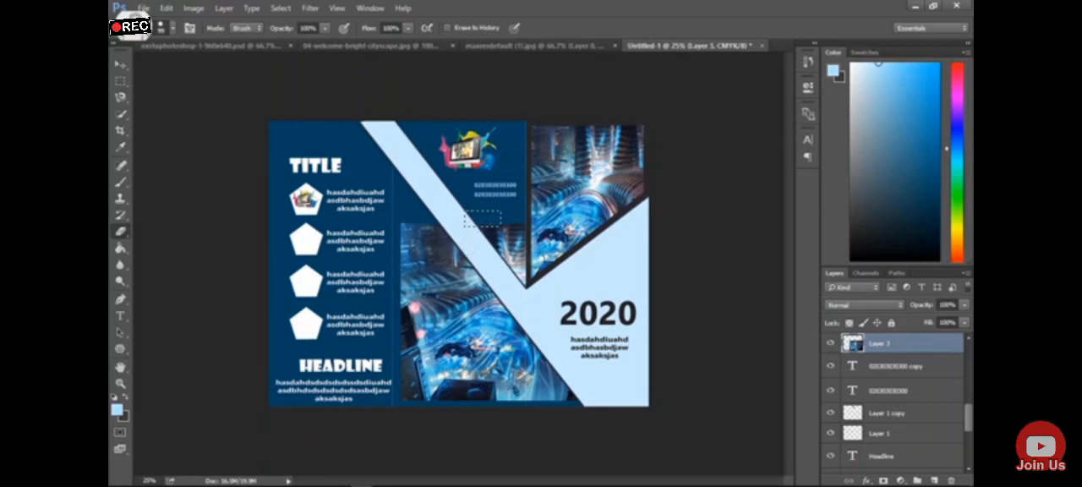
mouse_move(523, 249)
mouse_down()
mouse_move(503, 253)
mouse_move(512, 275)
mouse_up()
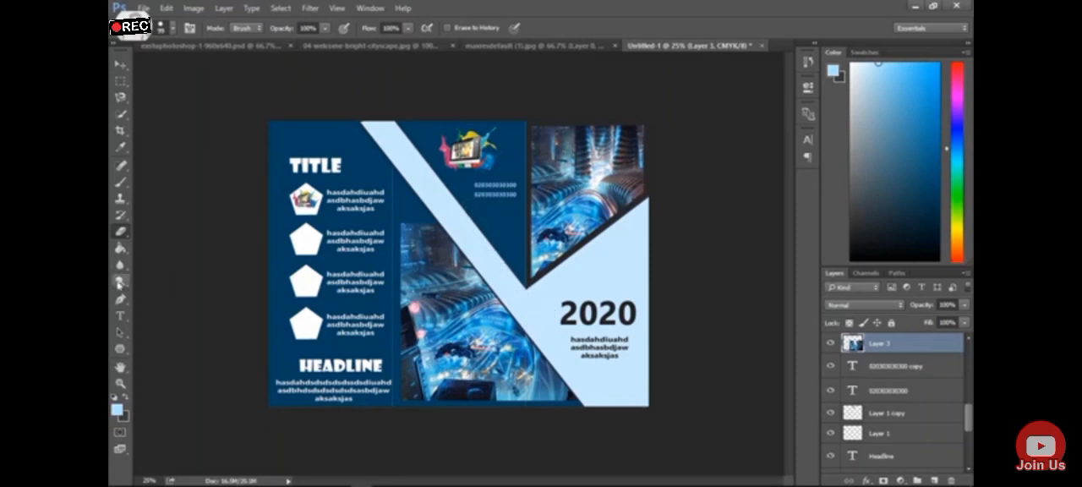
Delete the strip of the image that extends past the fold between the middle and right panels
click(120, 82)
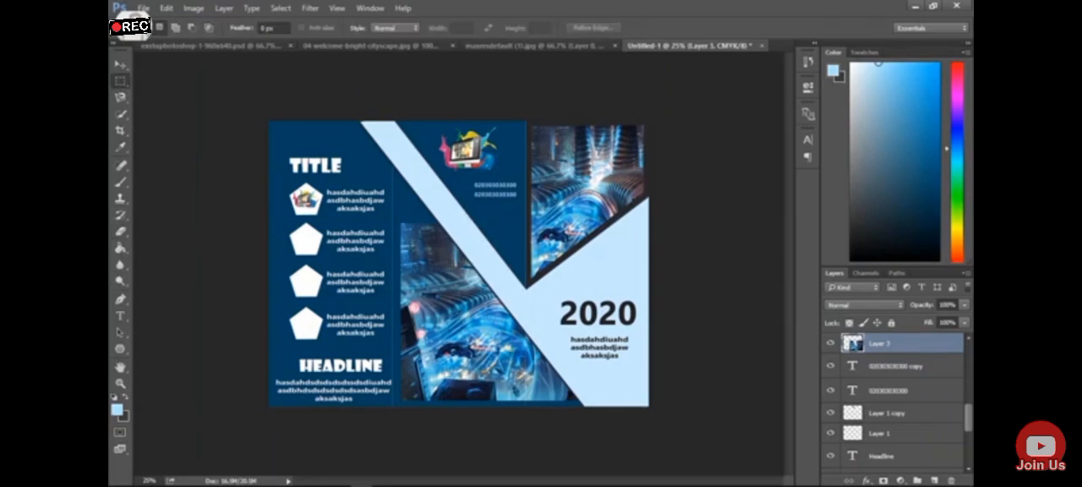
drag(522, 318, 567, 429)
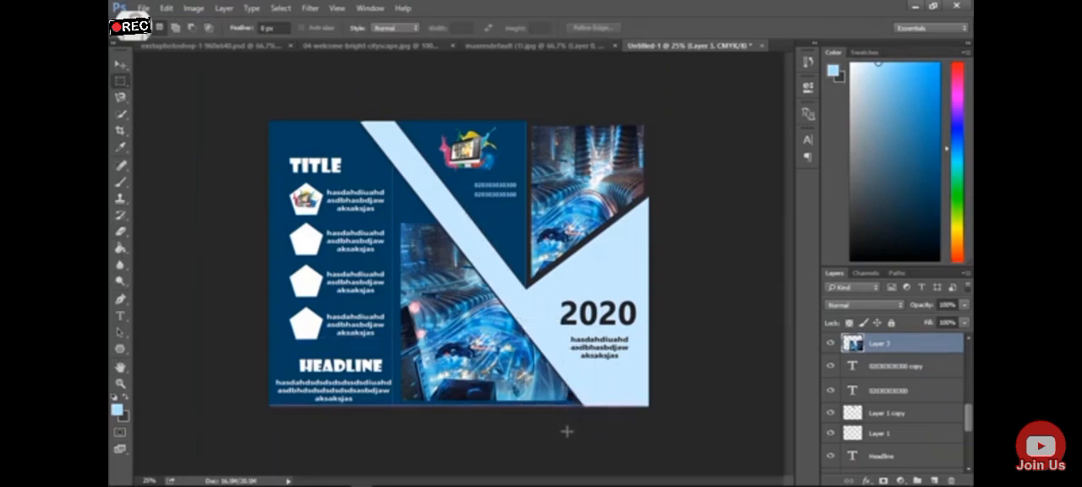
key(Delete)
key(ctrl+d)
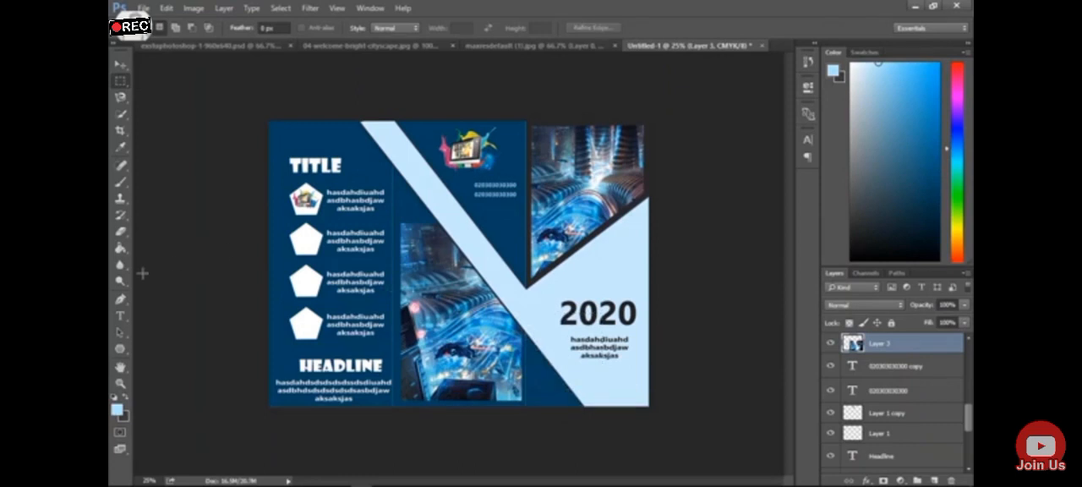
Compare with the reference brochure and try erasing the middle image's upper corner parallel to the diagonal band
click(572, 46)
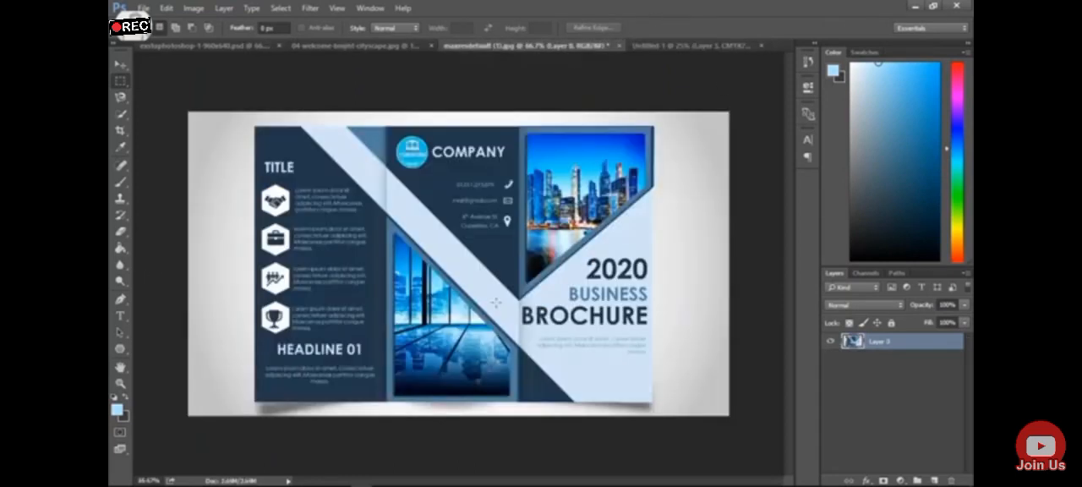
click(665, 46)
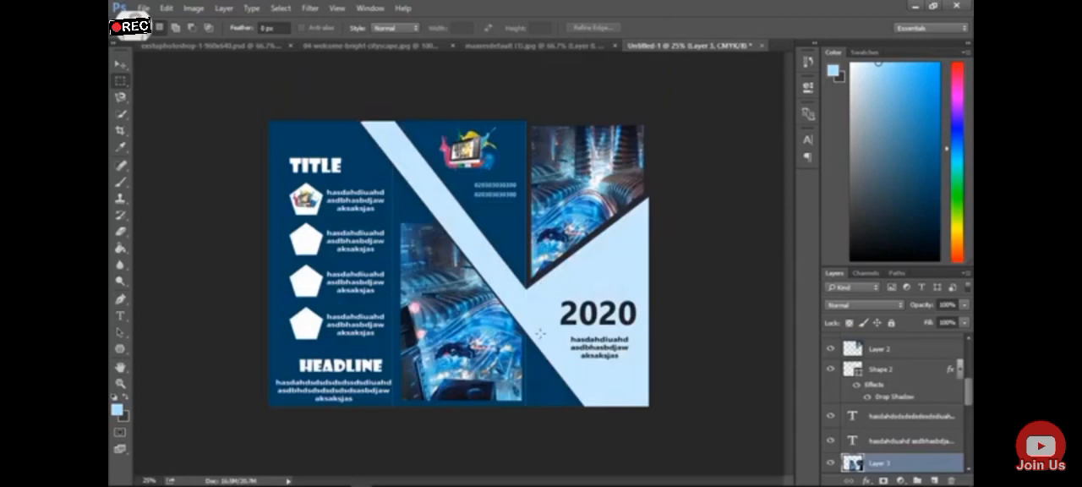
click(120, 231)
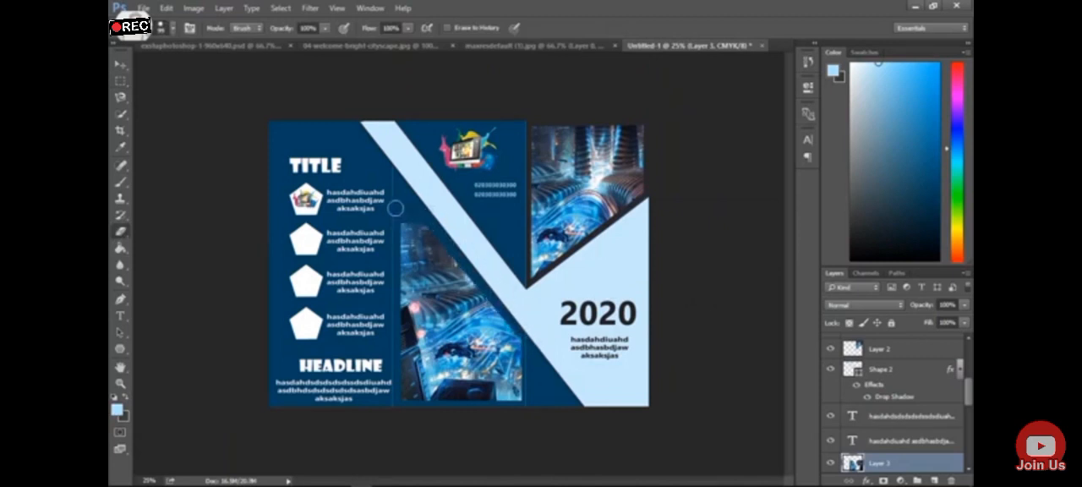
click(522, 49)
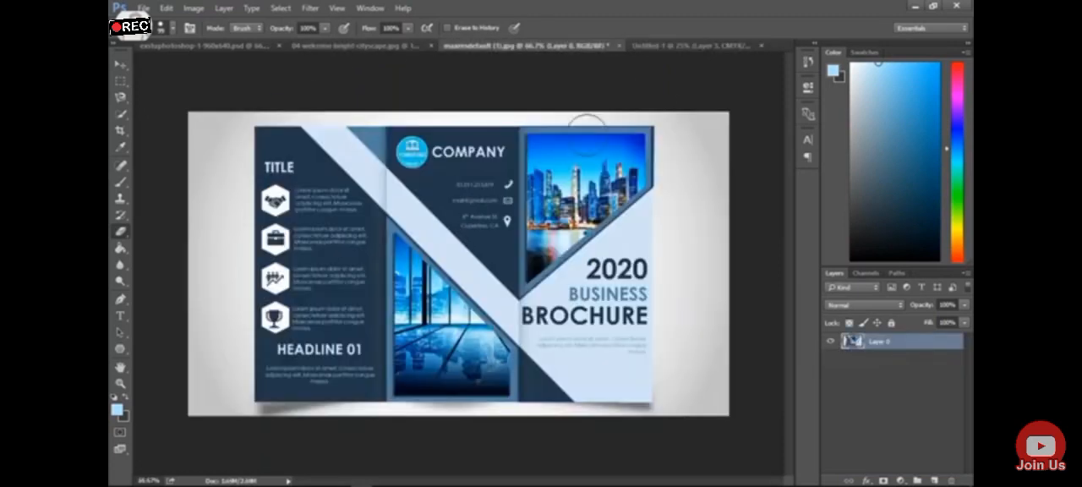
click(684, 46)
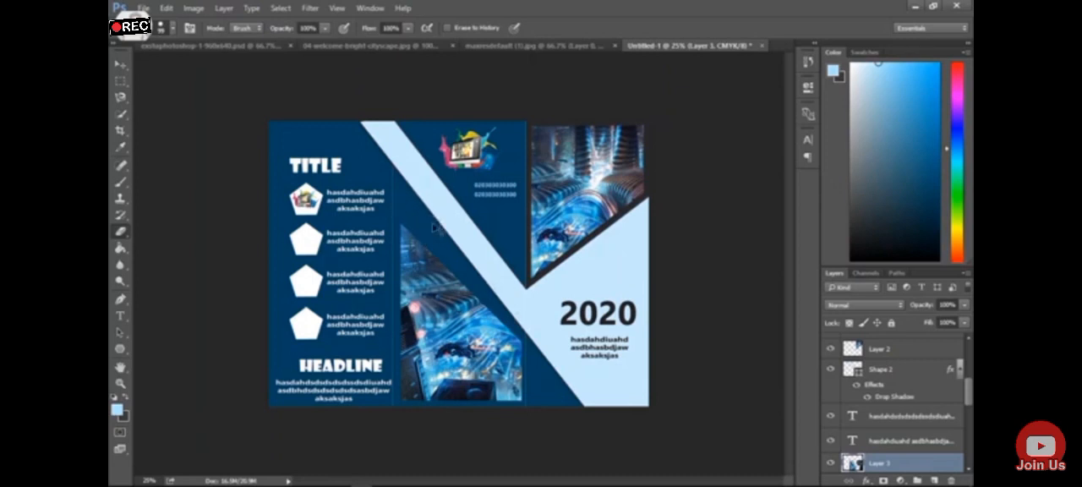
key(ctrl+[)
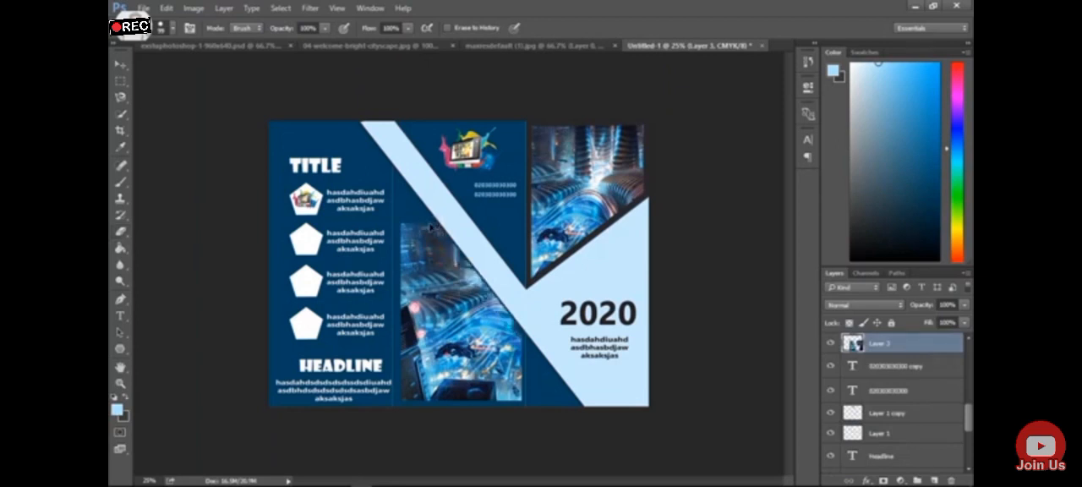
Scale the middle image up to about 120% so that it extends higher along the diagonal band
key(ctrl+t)
drag(656, 218, 713, 187)
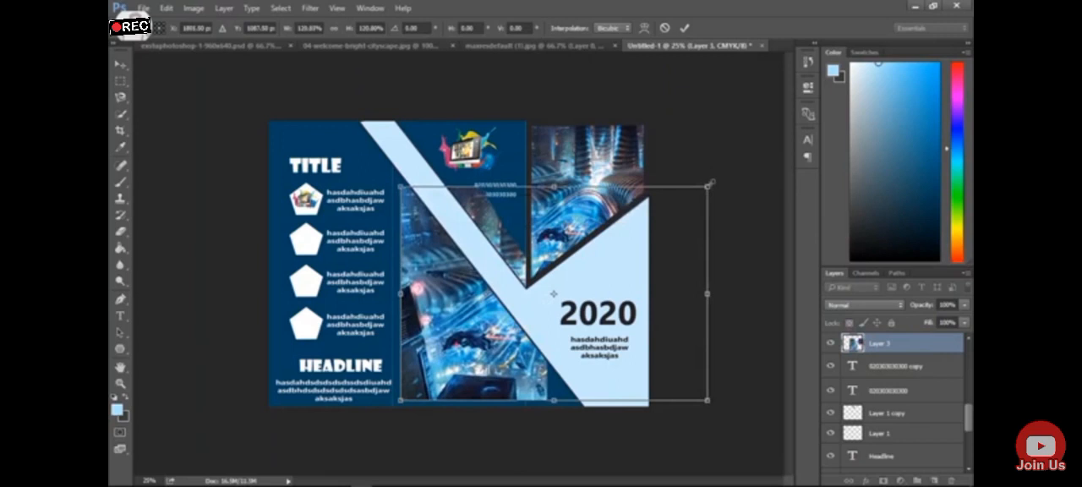
key(Return)
key(e)
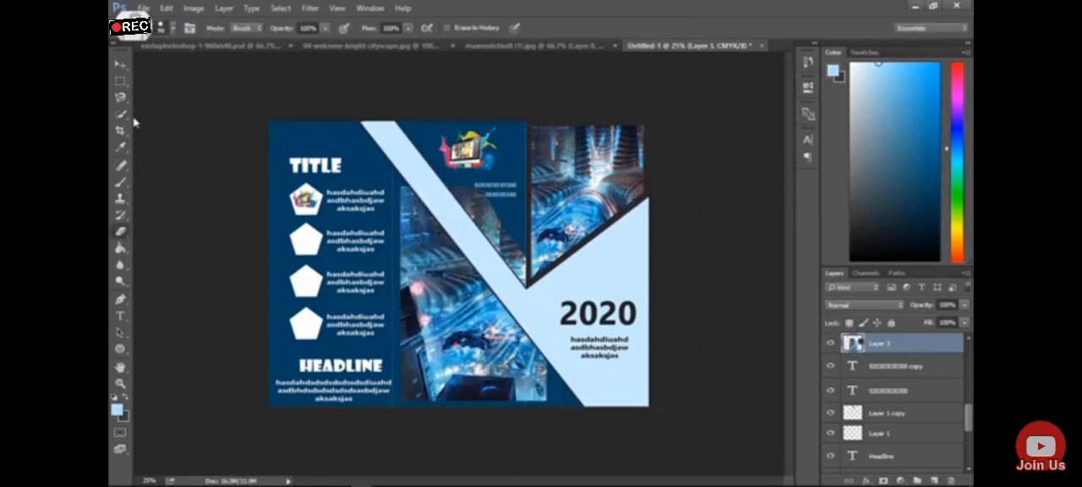
Cut away the enlarged image beyond the right fold and erase its remains above the diagonal band
click(121, 80)
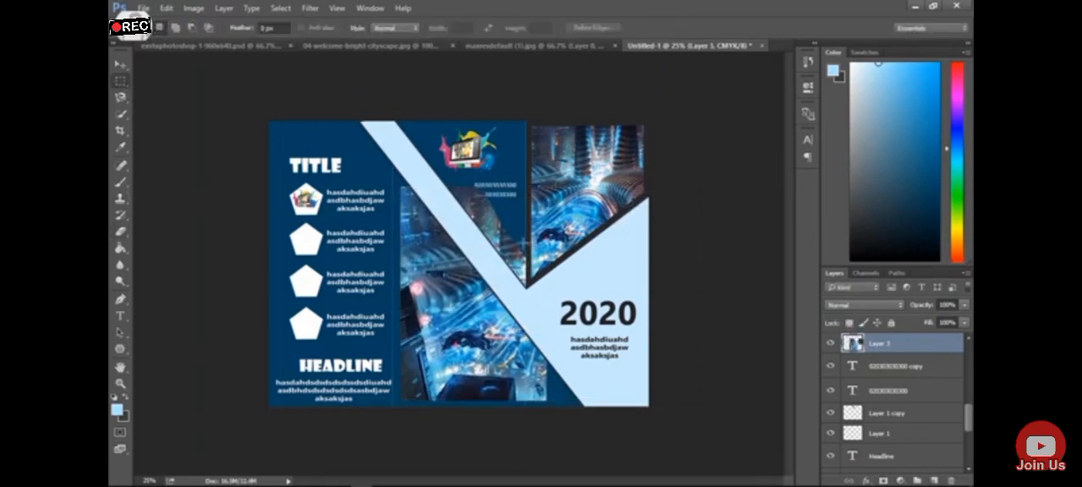
drag(524, 290, 584, 427)
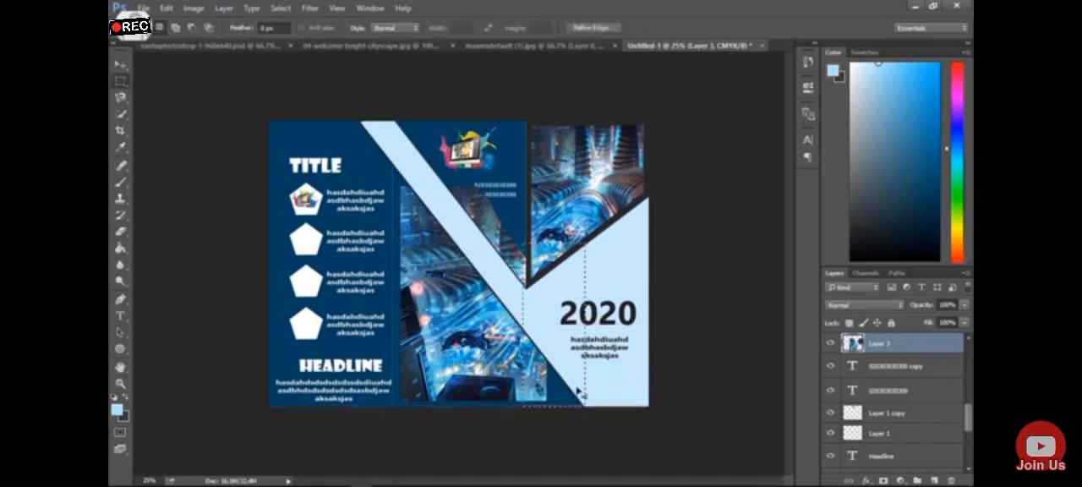
key(ctrl+x)
drag(520, 243, 574, 471)
key(ctrl+x)
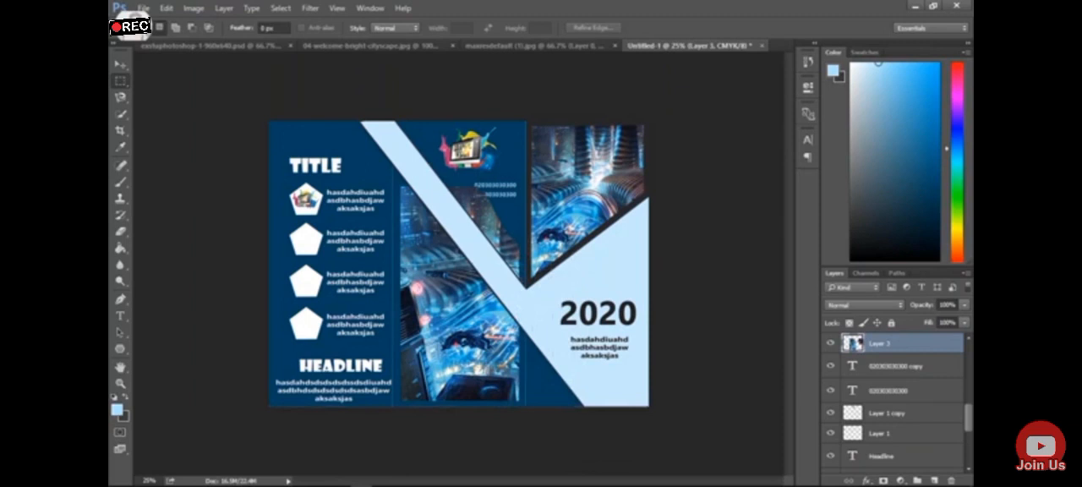
click(121, 230)
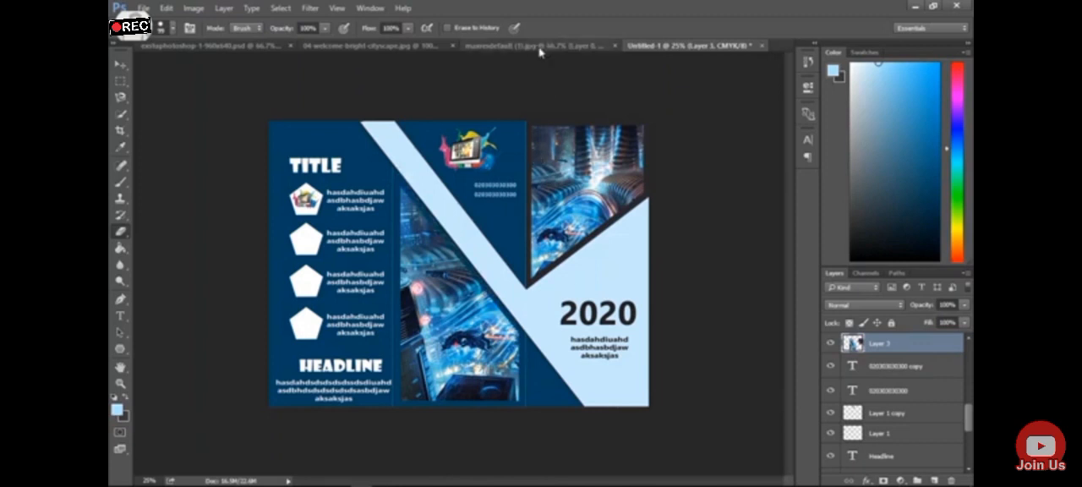
Add a black Drop Shadow with 4 px distance, 7% spread and 7 px size to the middle image layer
double_click(954, 352)
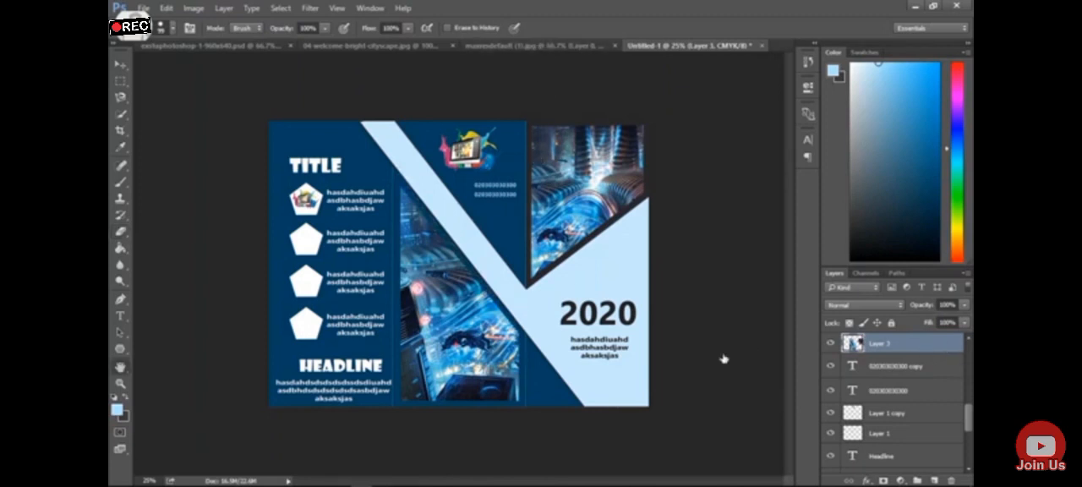
click(316, 293)
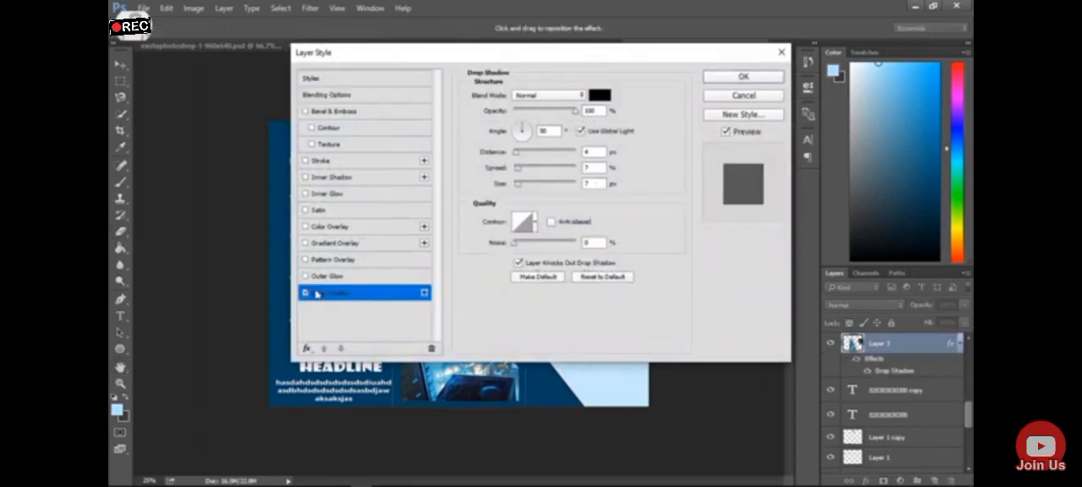
click(769, 81)
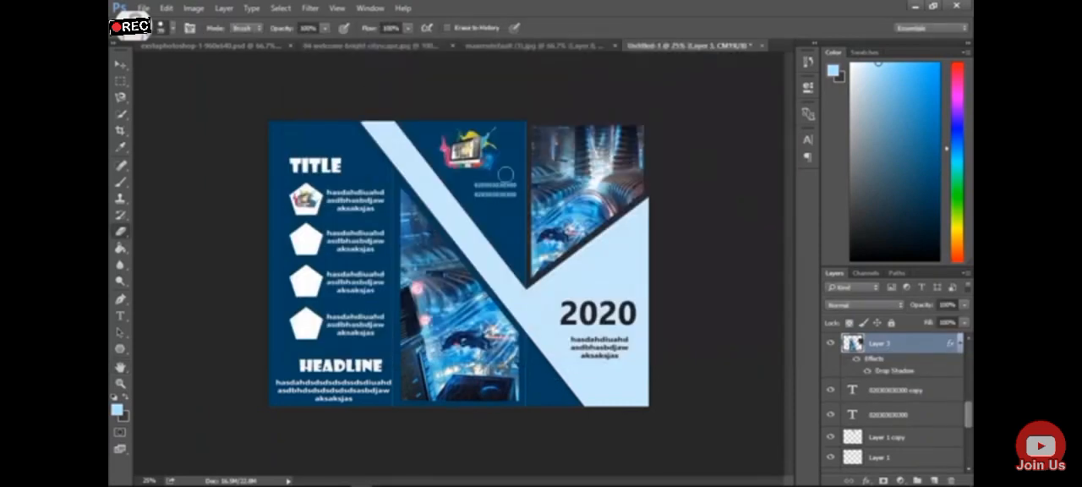
Compare with the reference brochure and look through the layer stack, toggling layer visibility to identify the background shapes
click(528, 47)
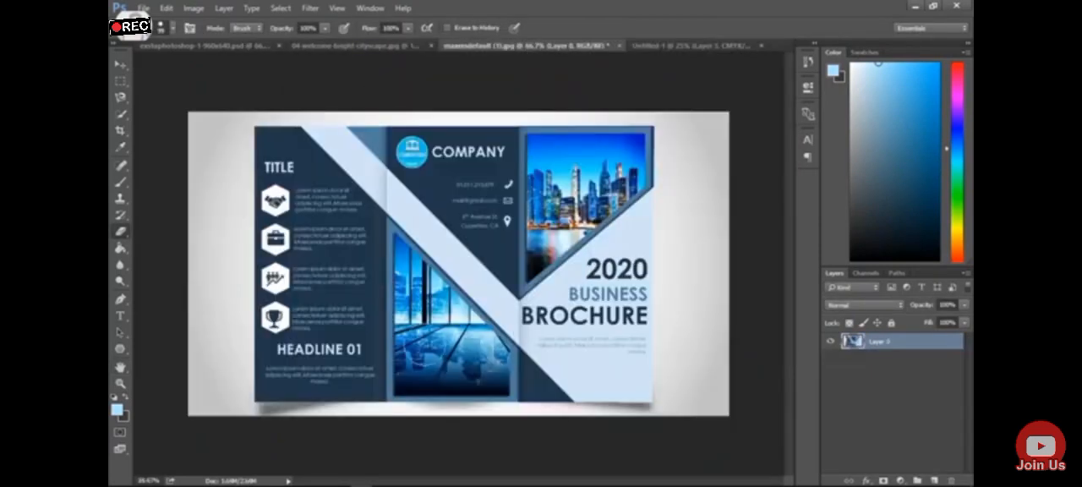
click(691, 47)
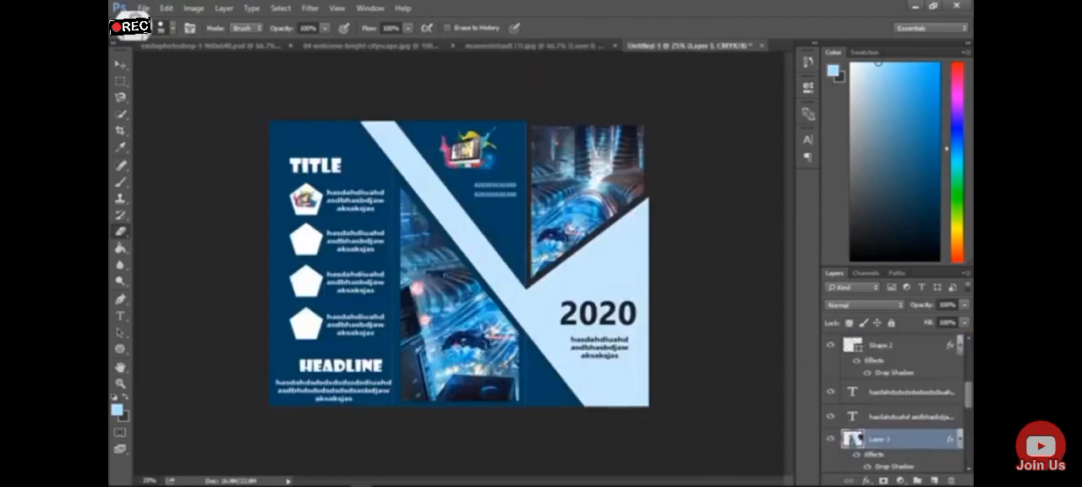
drag(968, 387, 968, 448)
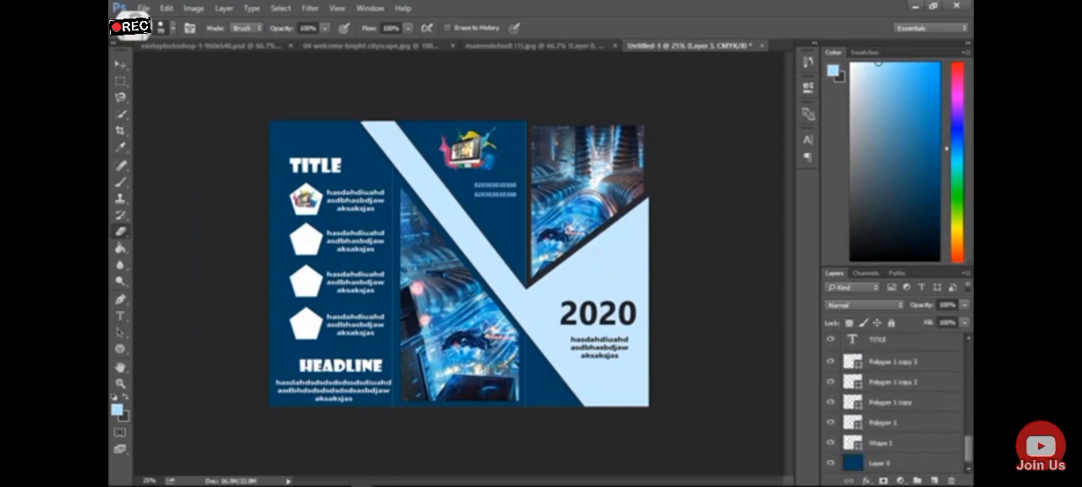
click(831, 422)
click(830, 422)
drag(969, 451, 968, 360)
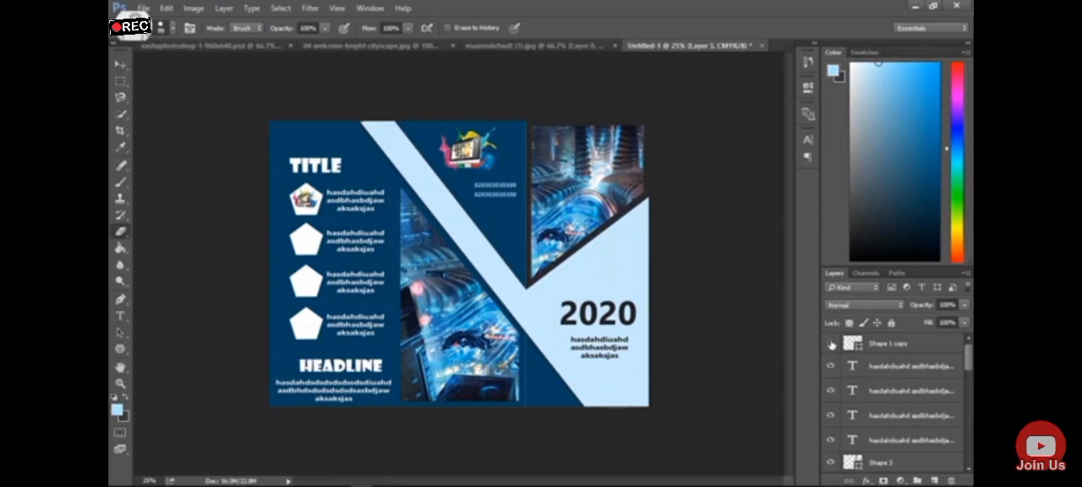